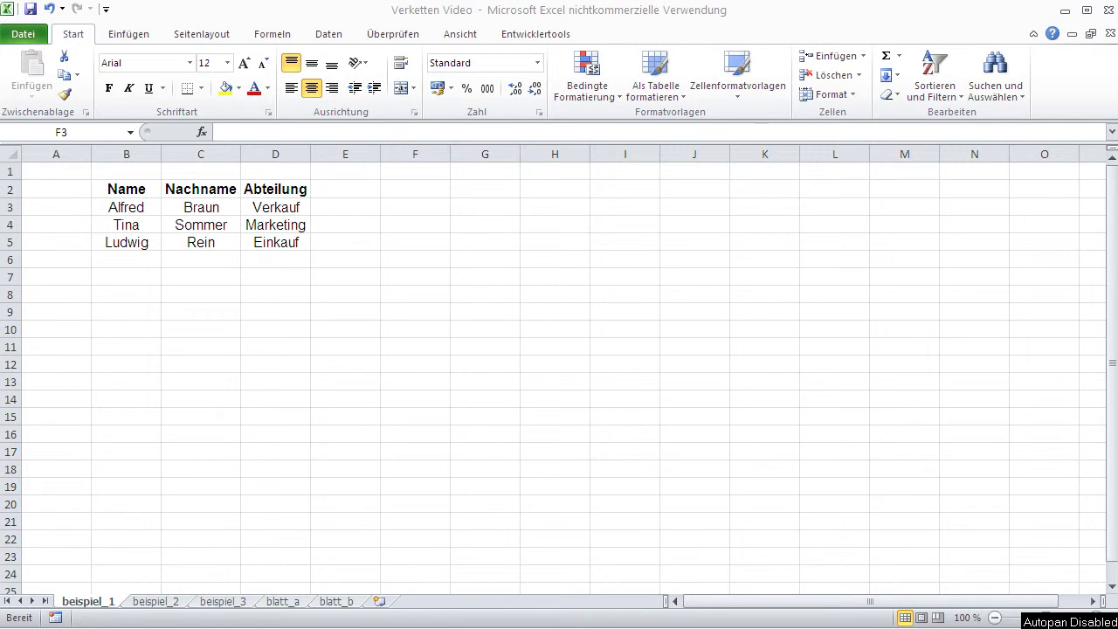
Step: In G3, insert the VERKETTEN function from the Text category
left_click(468, 208)
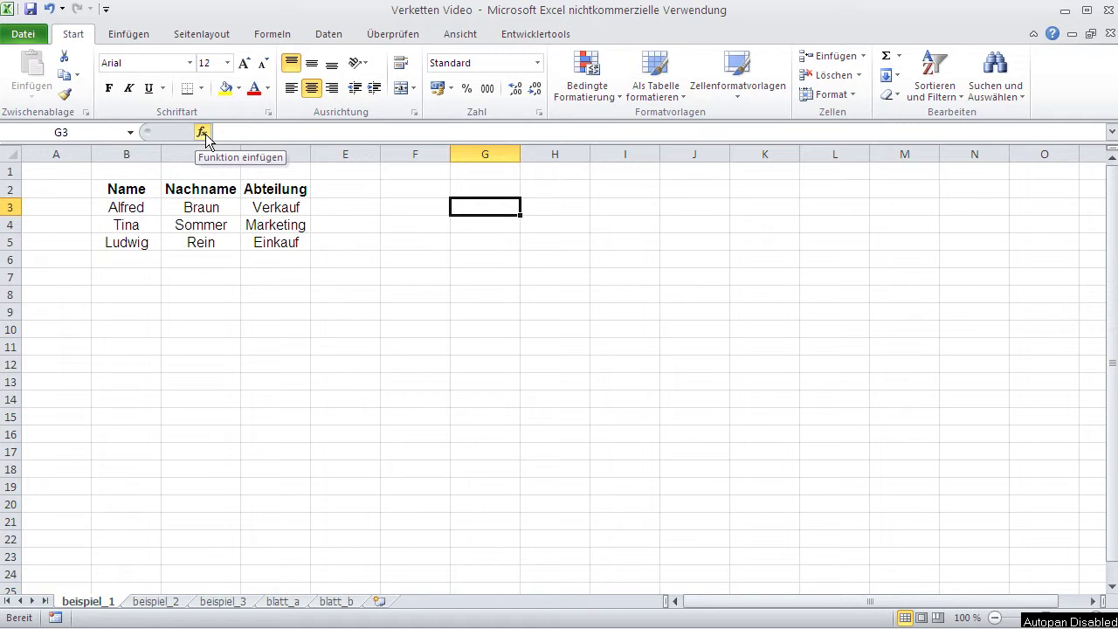
left_click(203, 131)
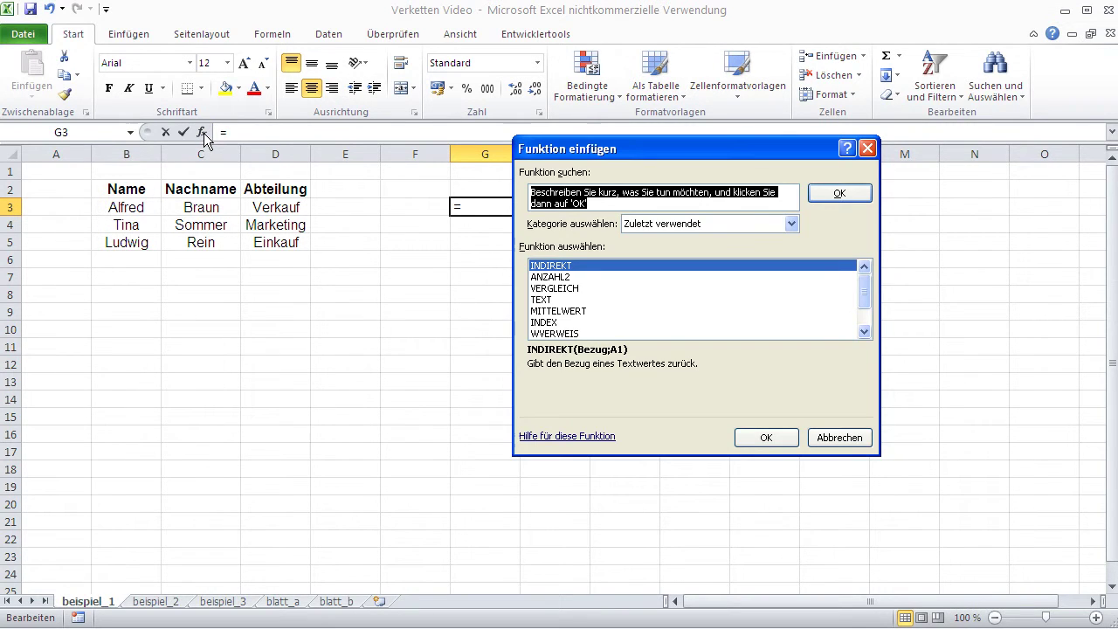
left_click(747, 224)
left_click(692, 331)
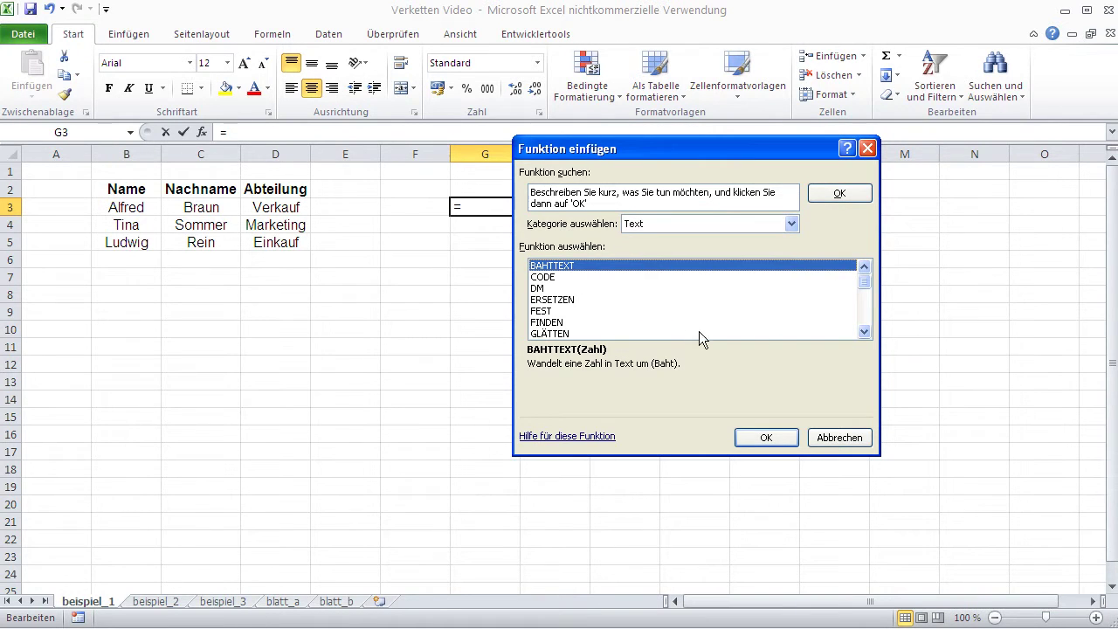
left_click_drag(863, 281, 863, 318)
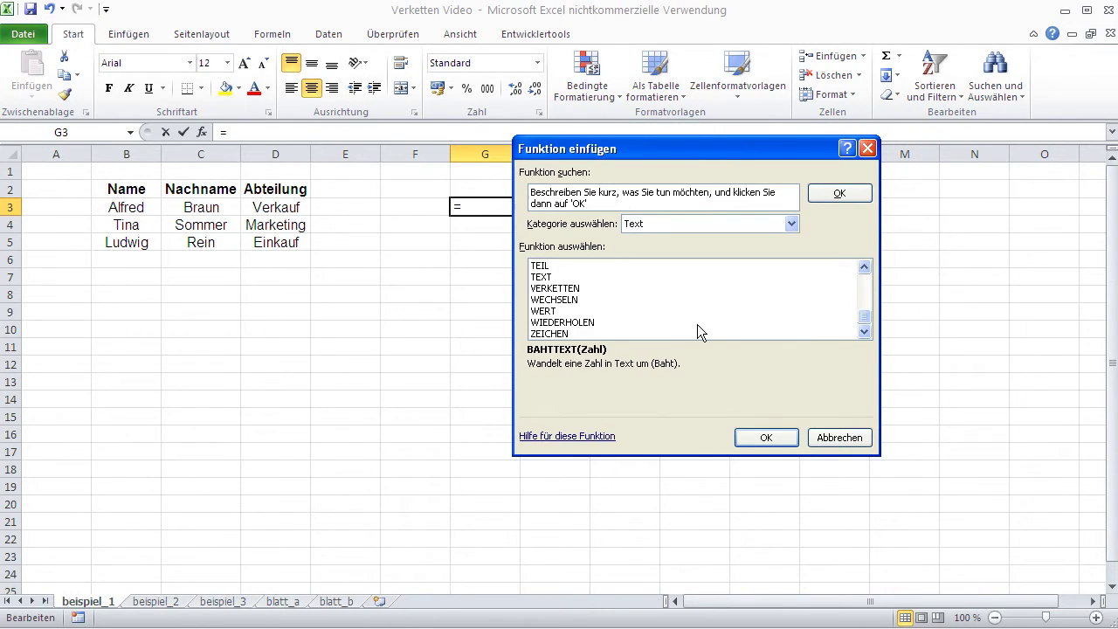
left_click(567, 289)
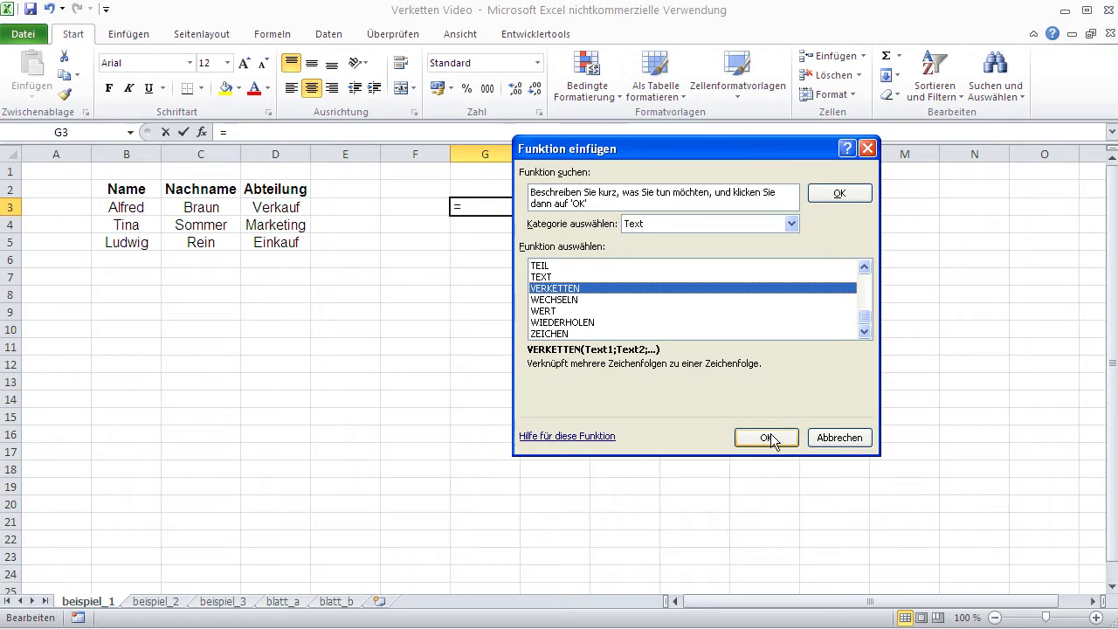
left_click(771, 437)
left_click_drag(611, 161, 538, 269)
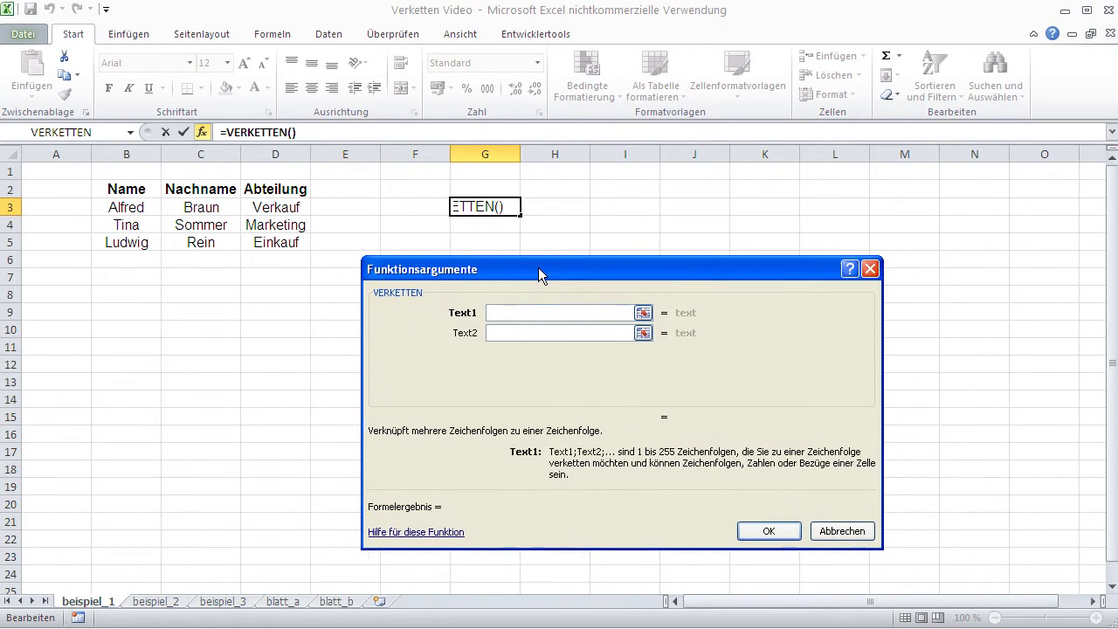
left_click(118, 207)
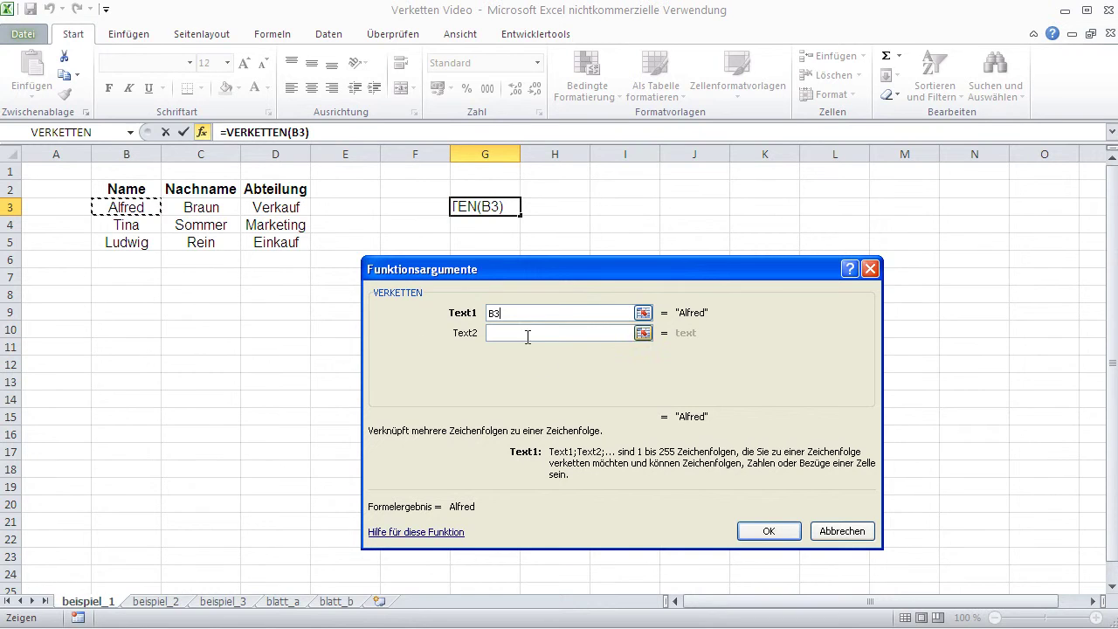
left_click(499, 332)
left_click(210, 210)
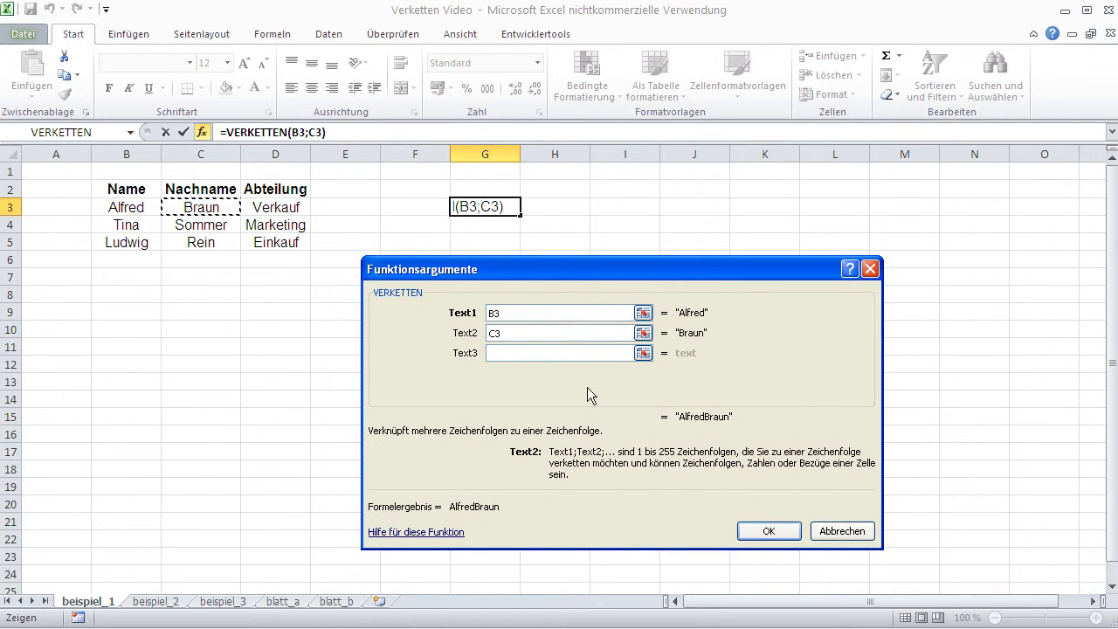
left_click_drag(502, 333, 484, 333)
key("Delete")
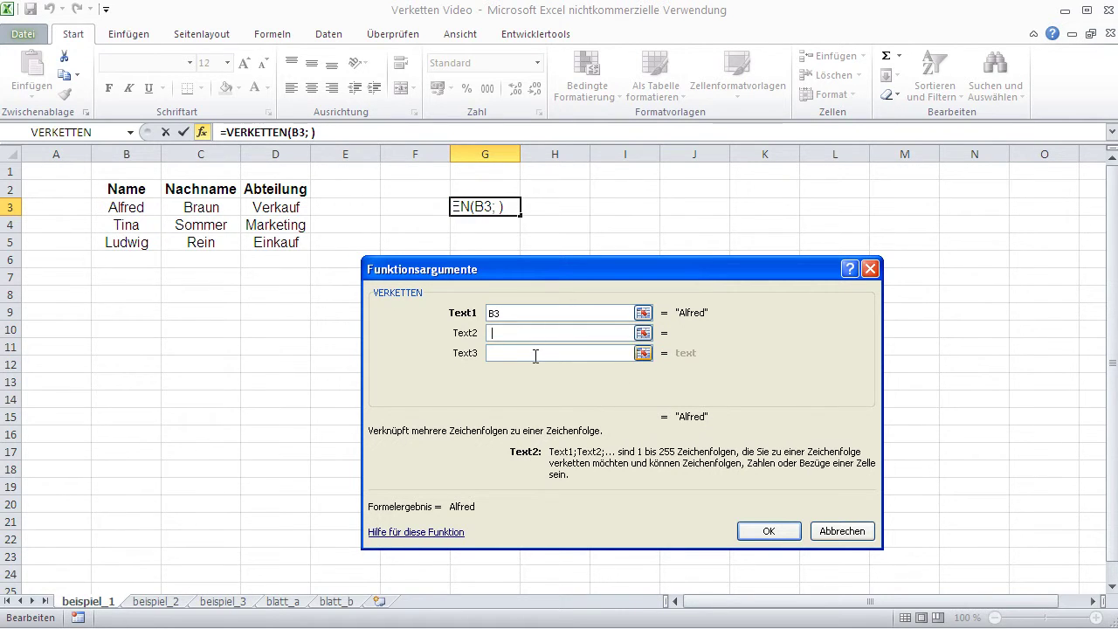
type("\" \"")
left_click(535, 353)
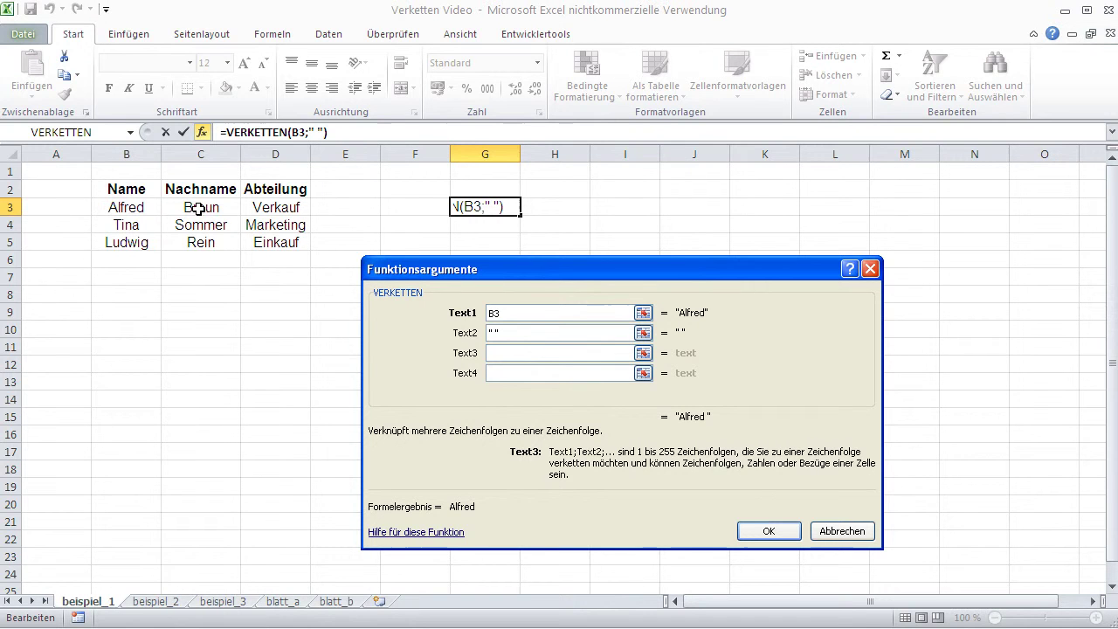
left_click(201, 208)
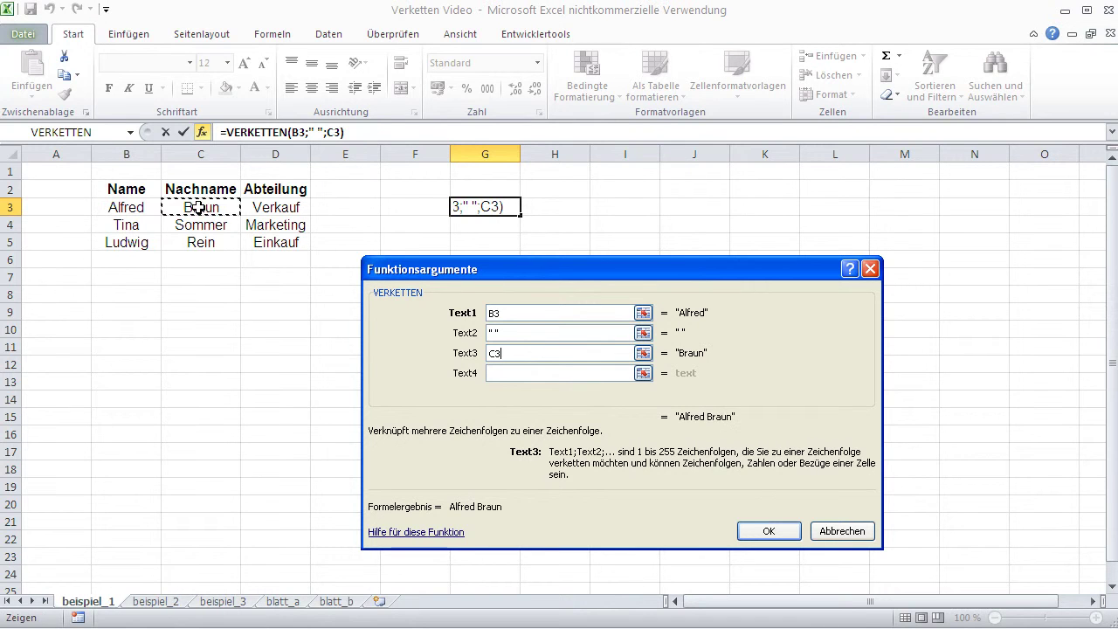
left_click(769, 533)
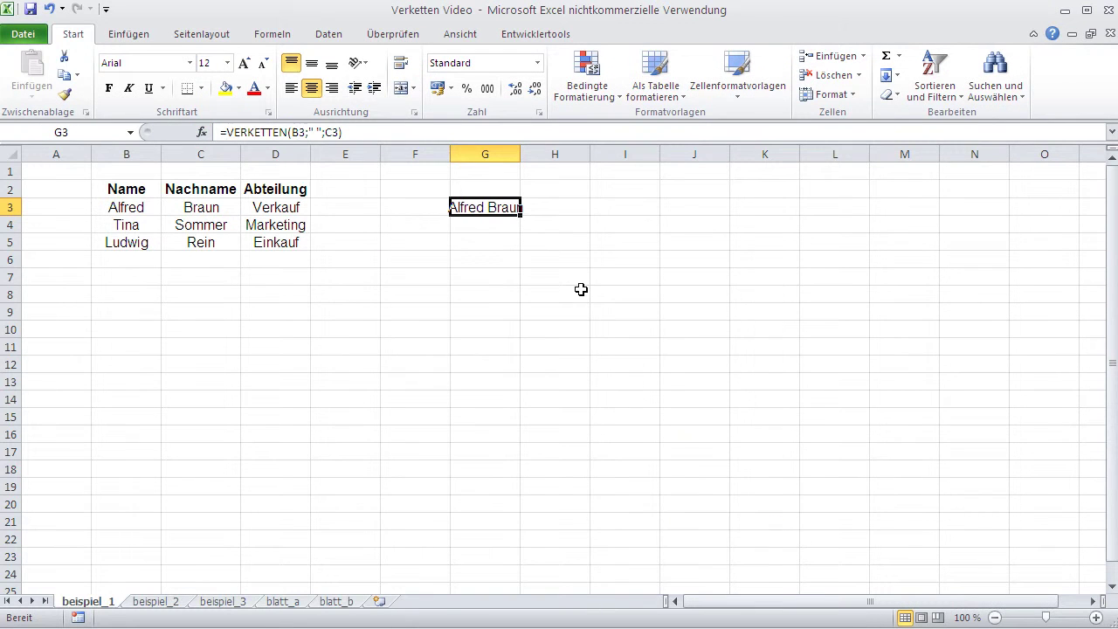
Step: Autofit column G and fill the name formula down to G5
double_click(519, 153)
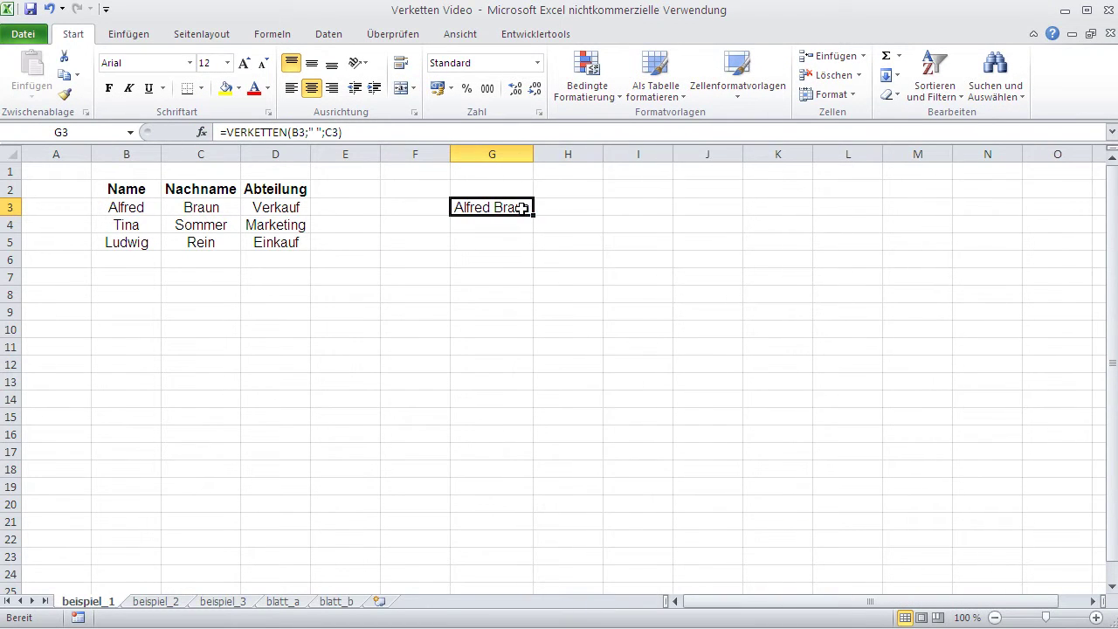
left_click_drag(536, 215, 534, 250)
left_click(523, 279)
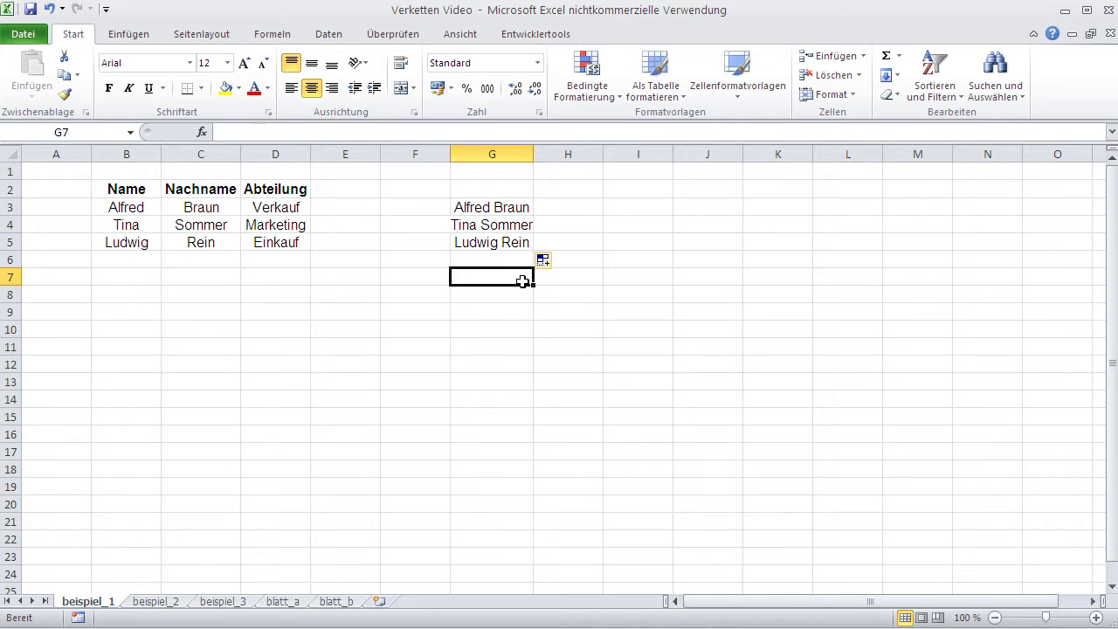
Step: Extend the G3 VERKETTEN formula with " ", "Abteilung: " and D3
left_click(472, 209)
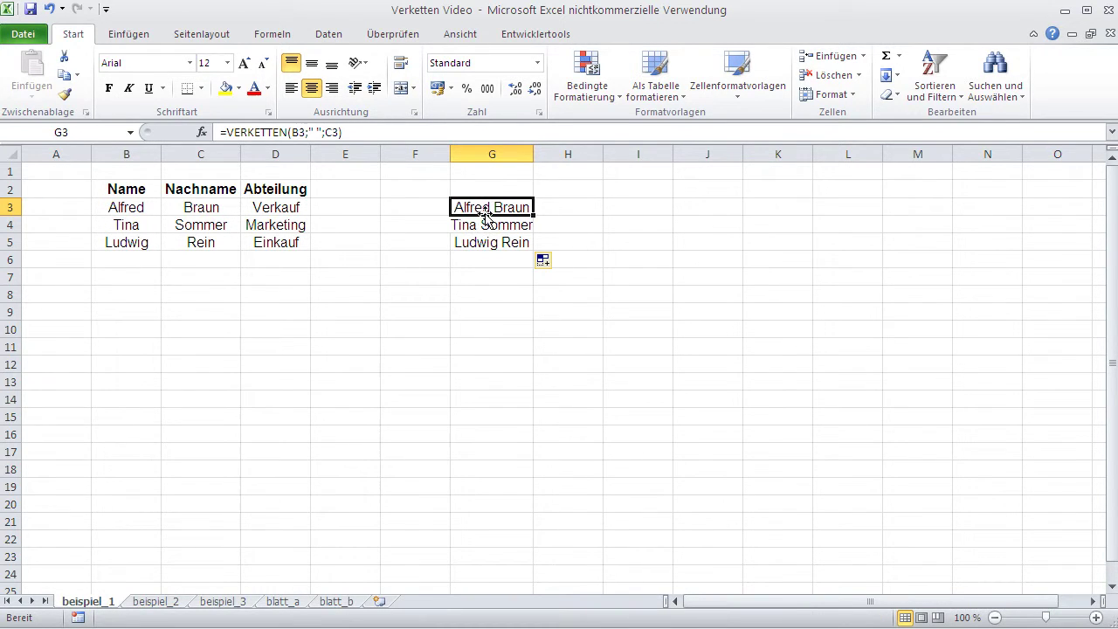
left_click(202, 132)
left_click(505, 332)
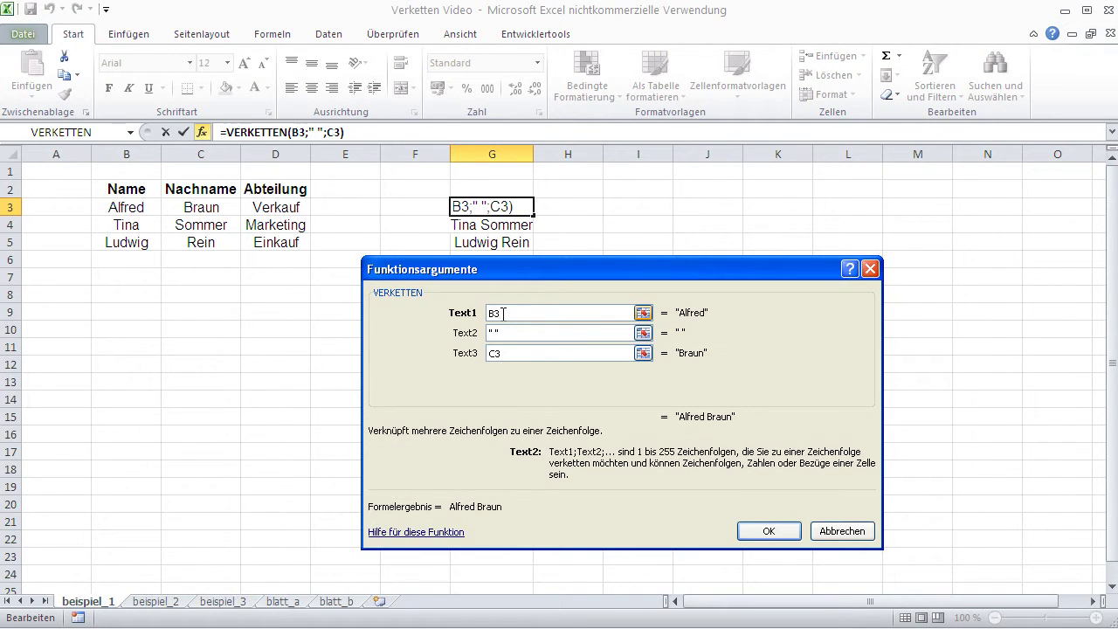
left_click(506, 354)
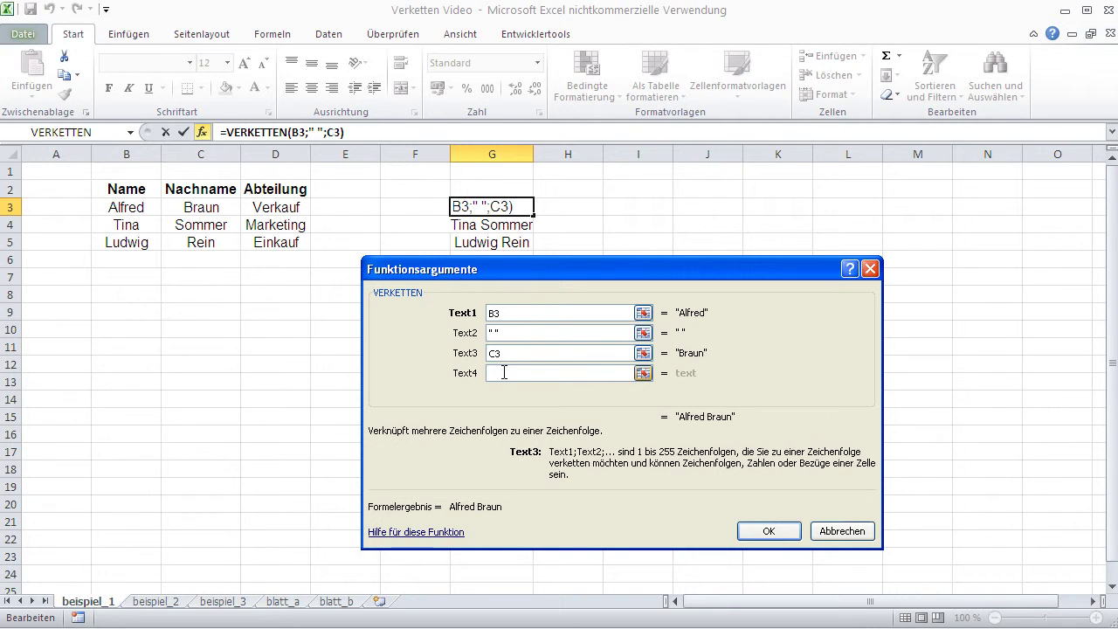
left_click(504, 372)
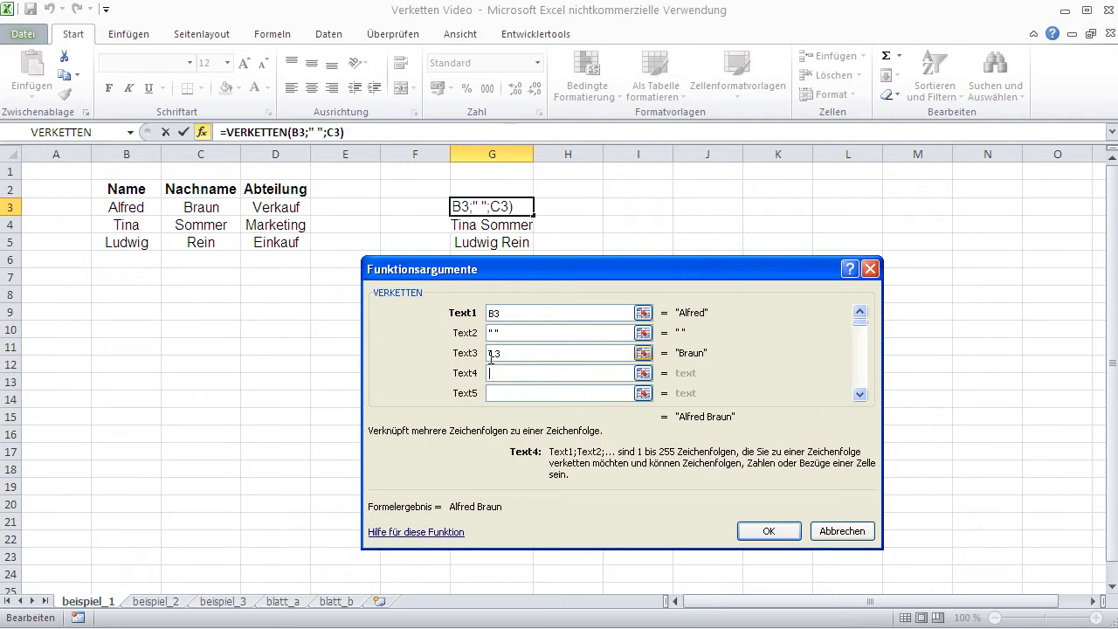
type("\" \"")
left_click(529, 394)
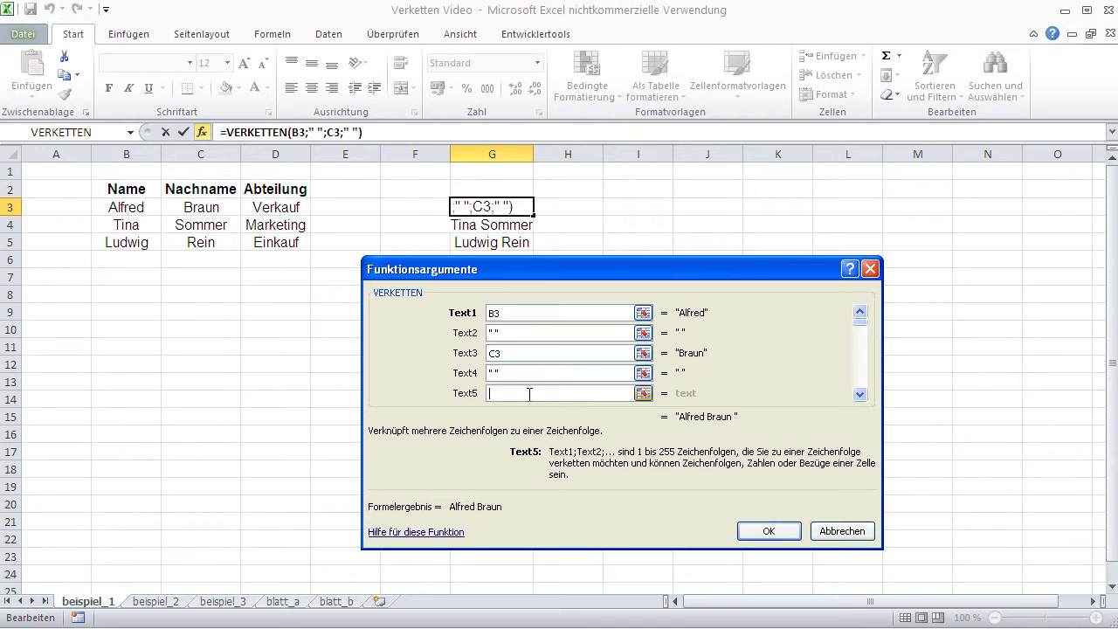
type("\"Abteilung: ")
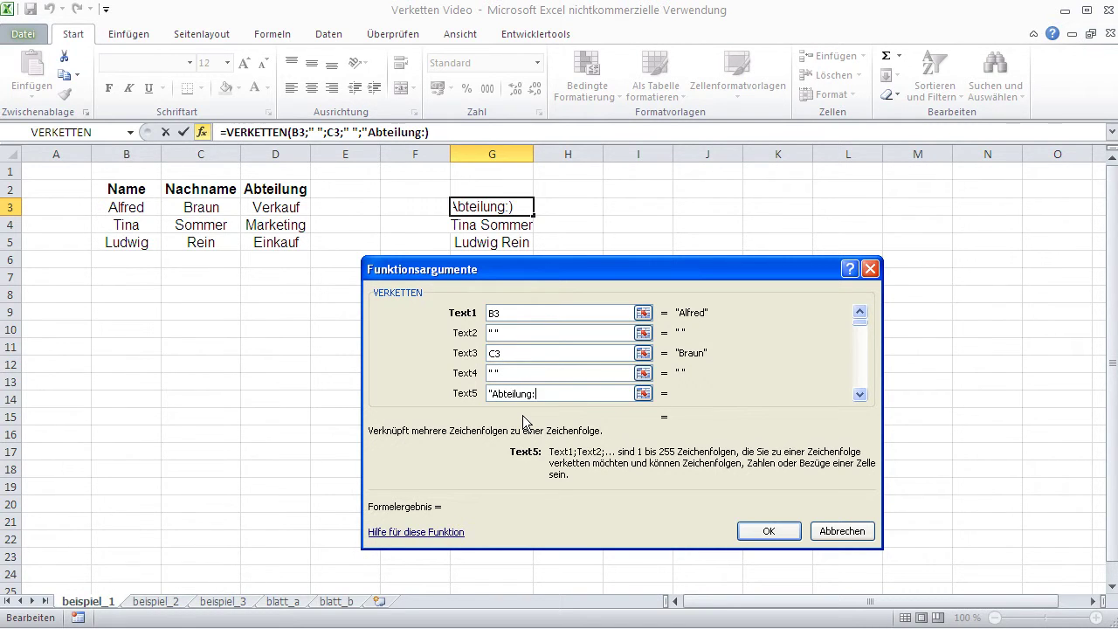
type("\"")
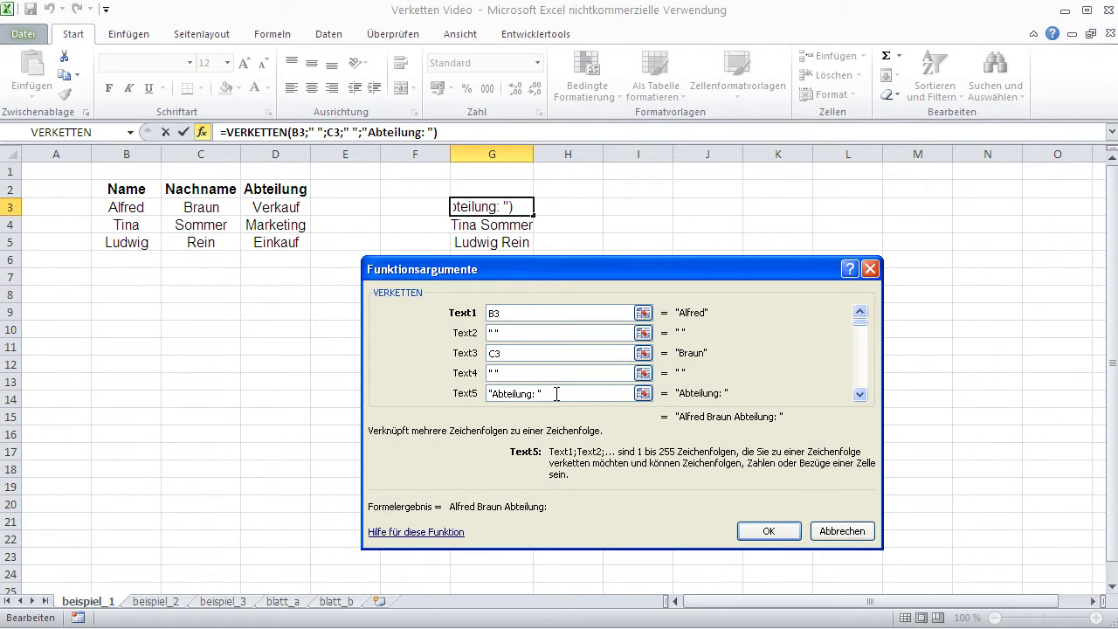
left_click(860, 394)
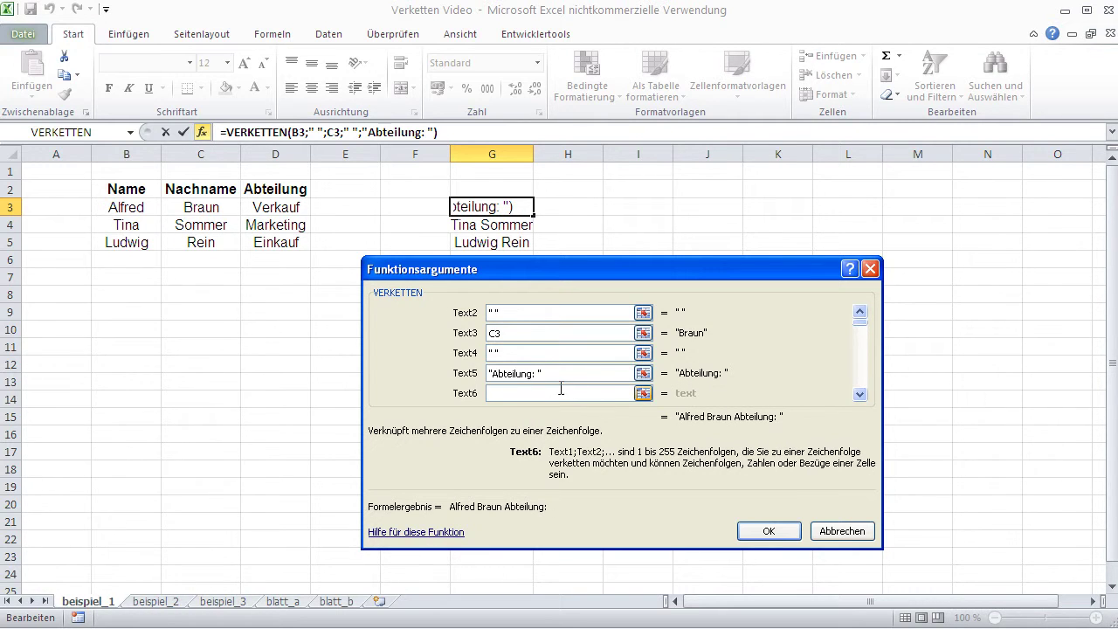
left_click(278, 208)
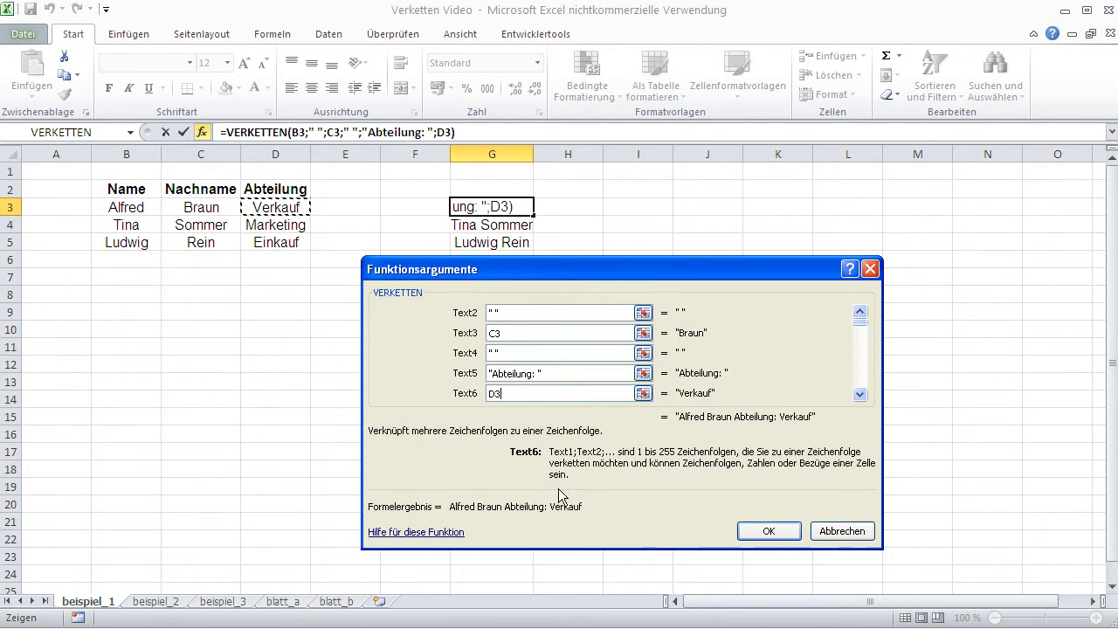
left_click(769, 531)
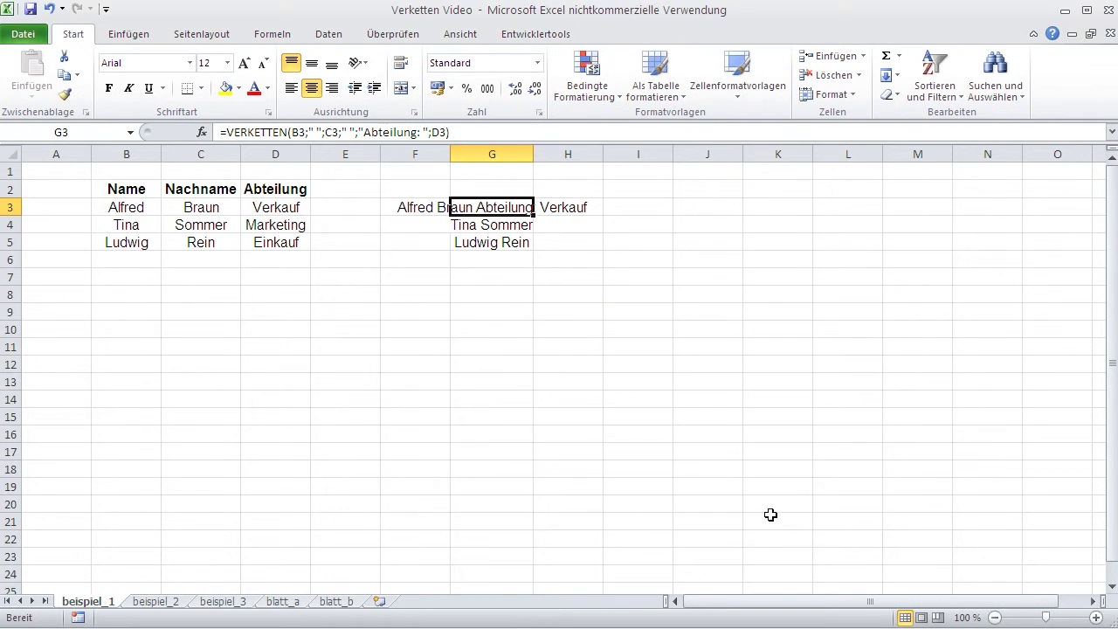
Step: Adjust column G's width, then clear the formulas in G3:G6
double_click(534, 153)
left_click(580, 297)
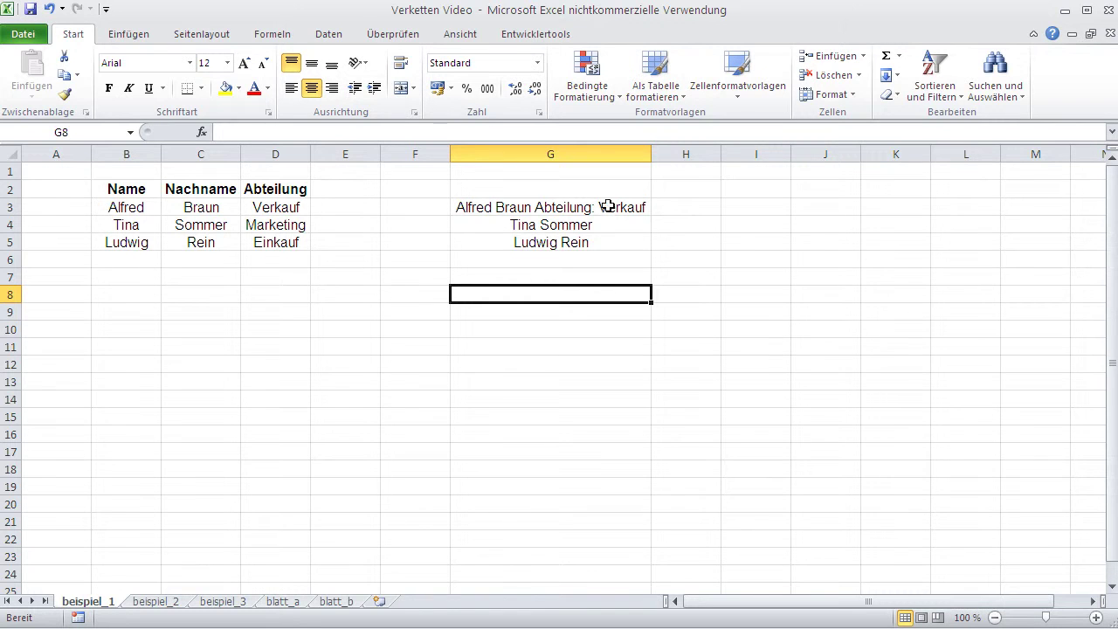
left_click_drag(651, 156, 551, 157)
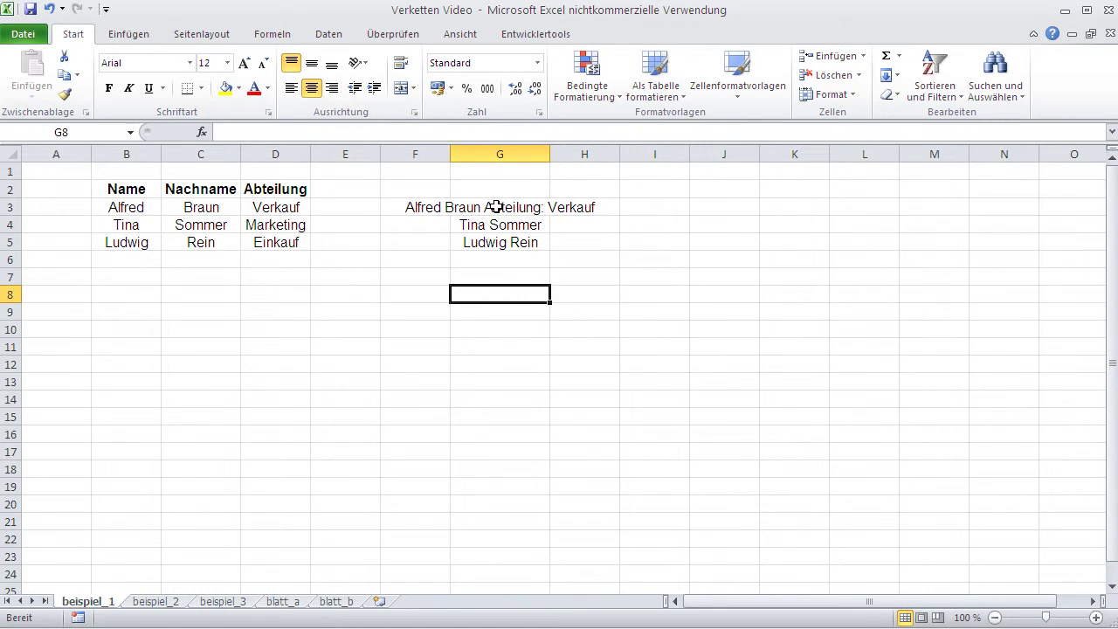
left_click_drag(496, 199, 492, 252)
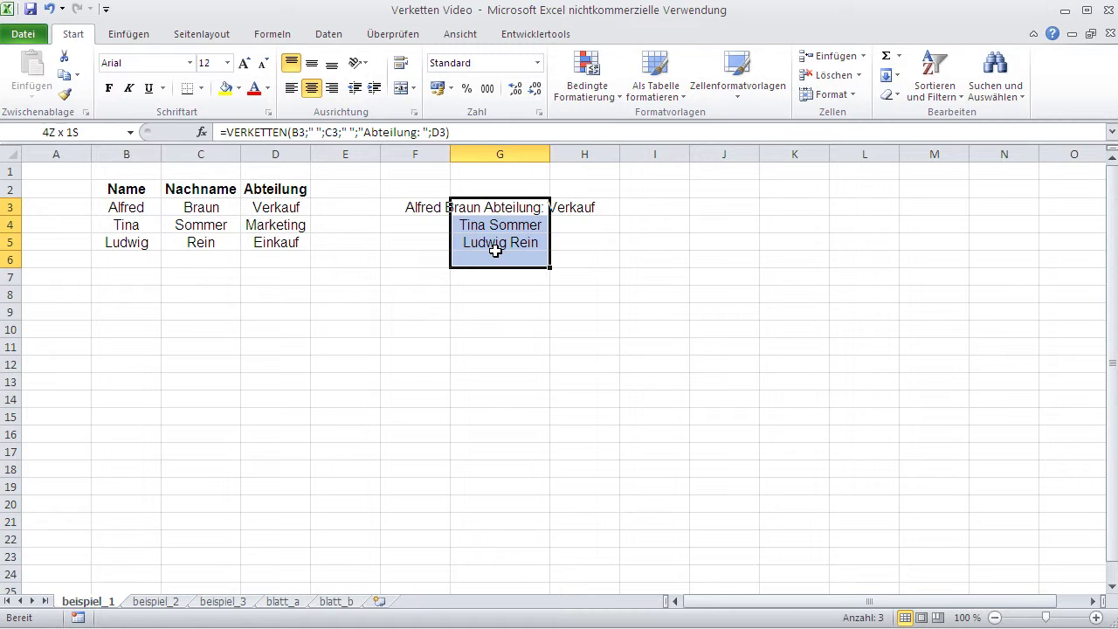
key("Delete")
left_click(532, 213)
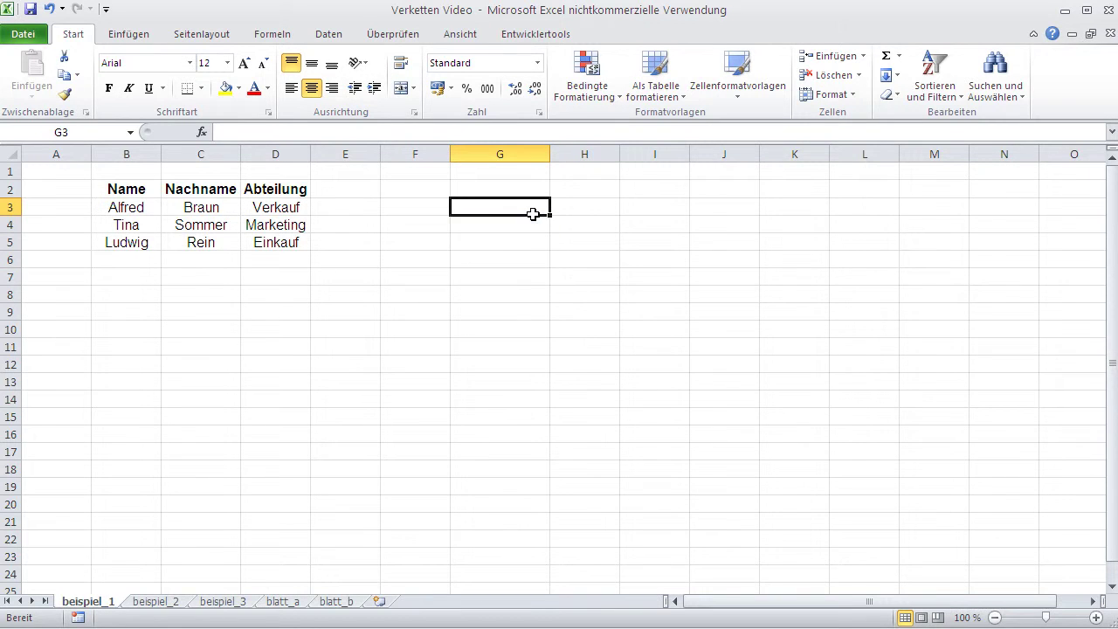
Step: Enter ="Vorname: "&B3 in G3 and fill it down to G5
type("=")
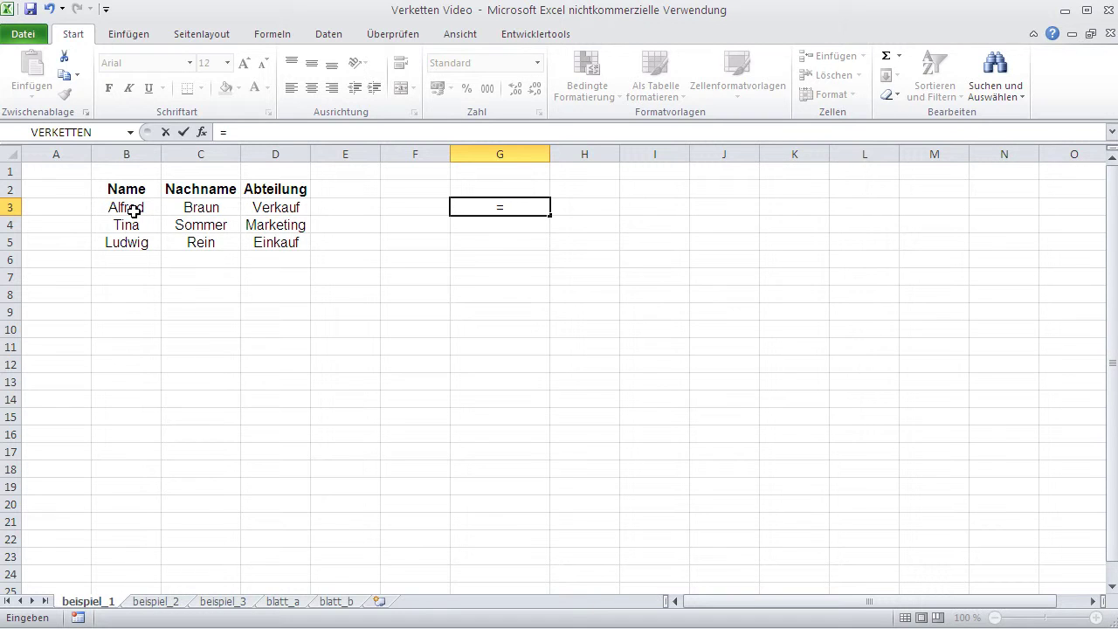
type("\"")
type("Na")
key("BackSpace")
key("BackSpace")
type("Vorname:")
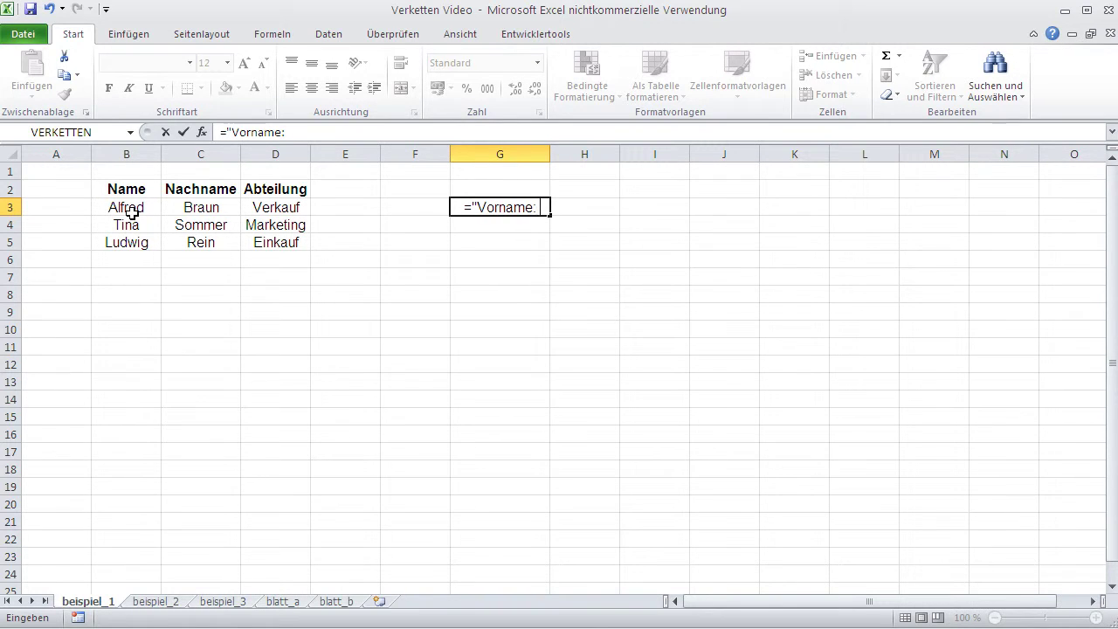
type(" \"")
type("&")
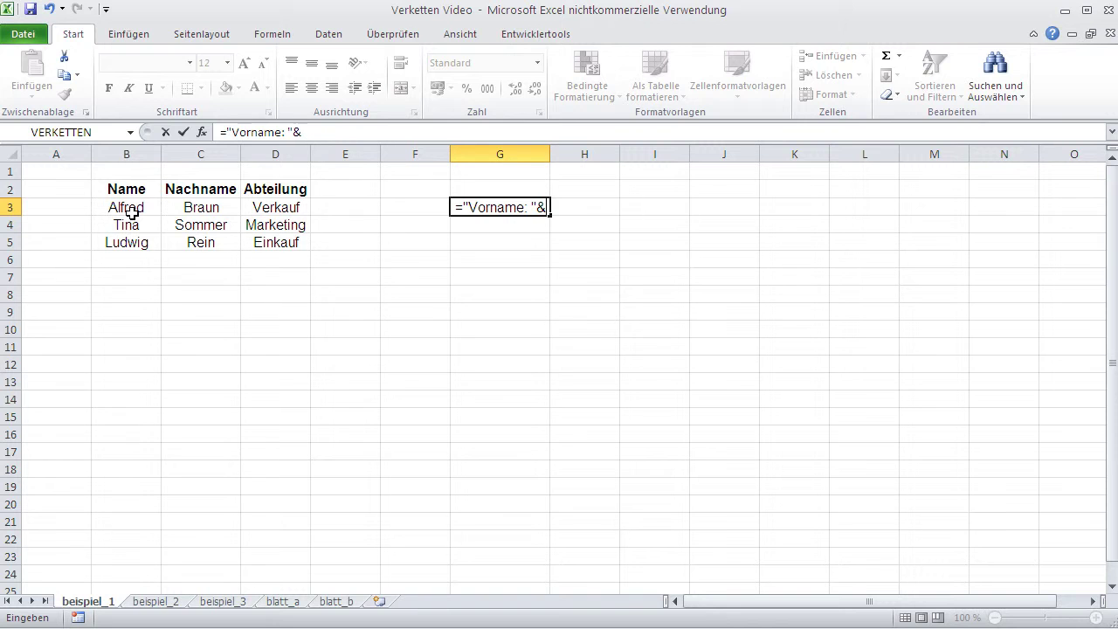
left_click(131, 211)
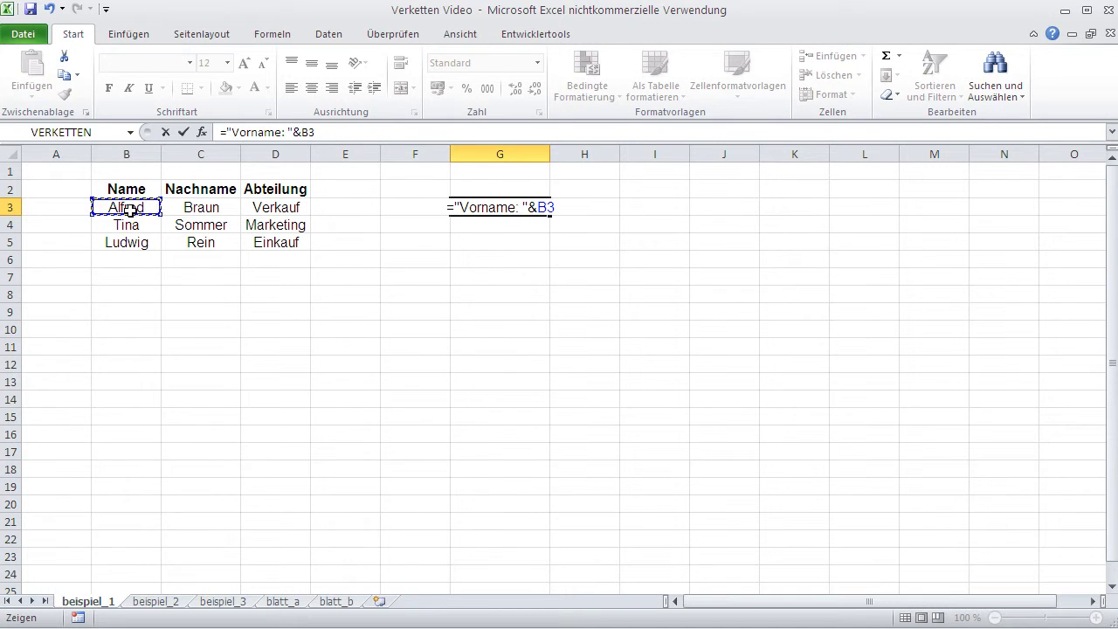
key("Return")
left_click(480, 207)
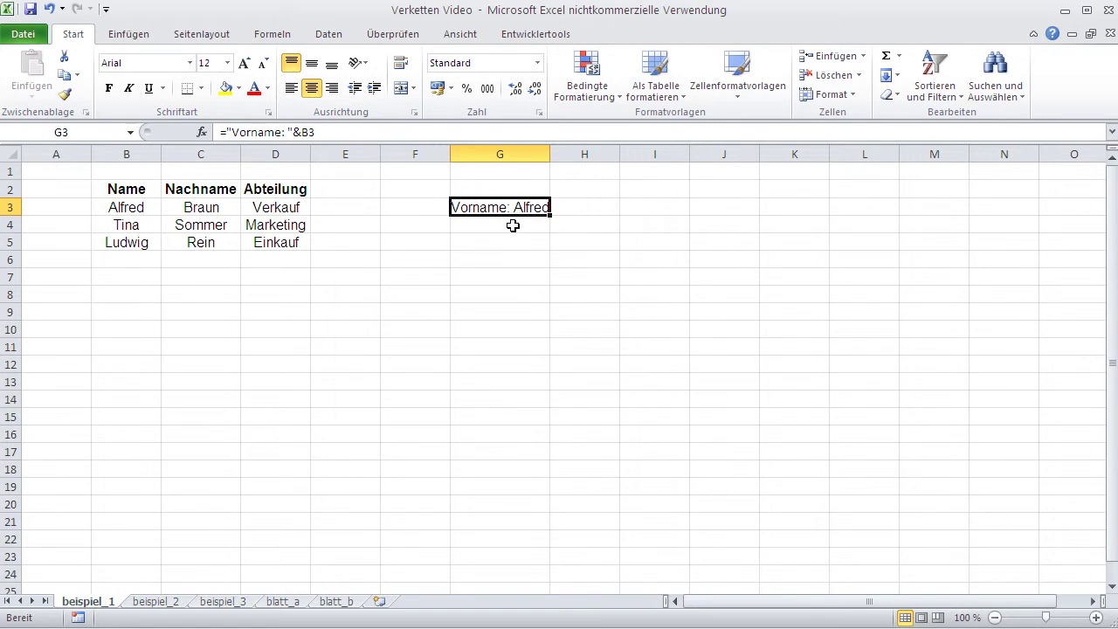
left_click_drag(549, 216, 541, 249)
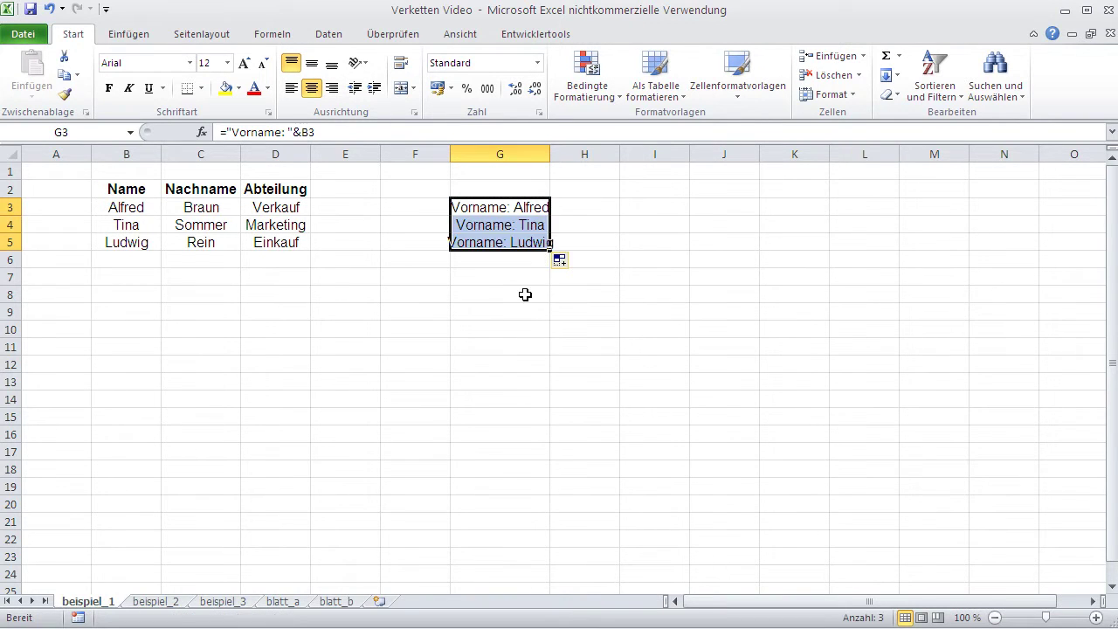
left_click(524, 294)
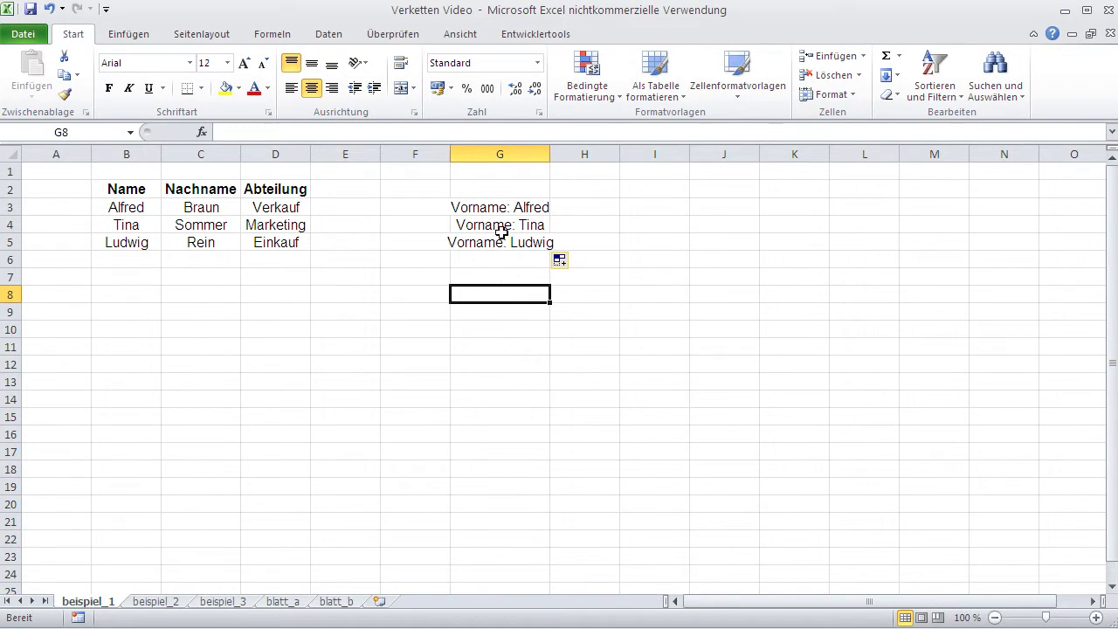
left_click(495, 209)
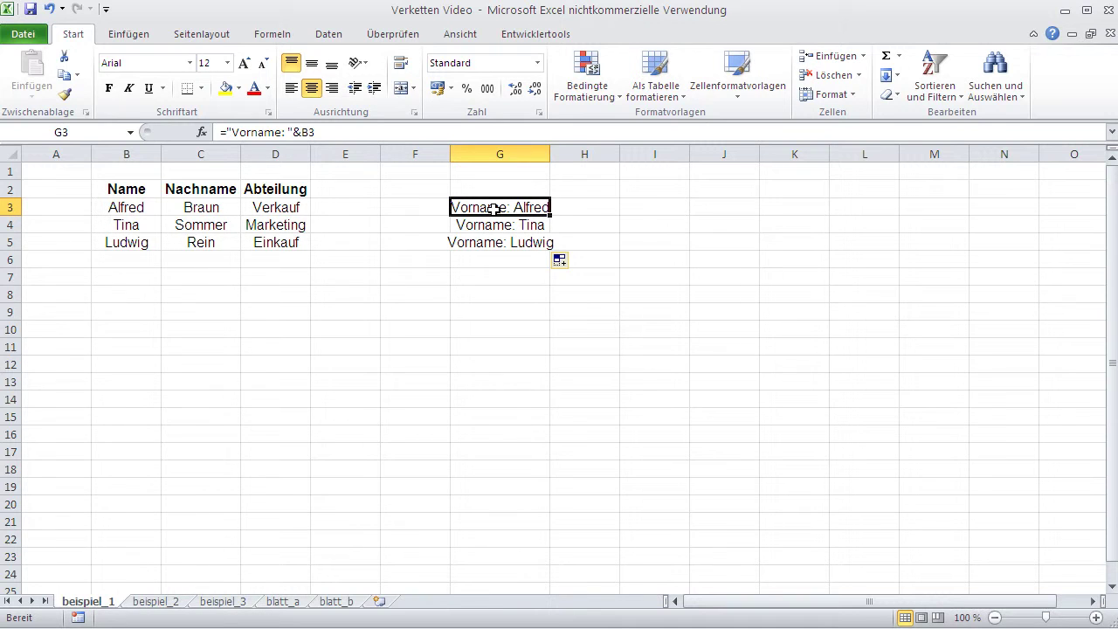
Step: Enter =B3&" "&C3 in G3 and fill it down to G5
type("=")
left_click(126, 207)
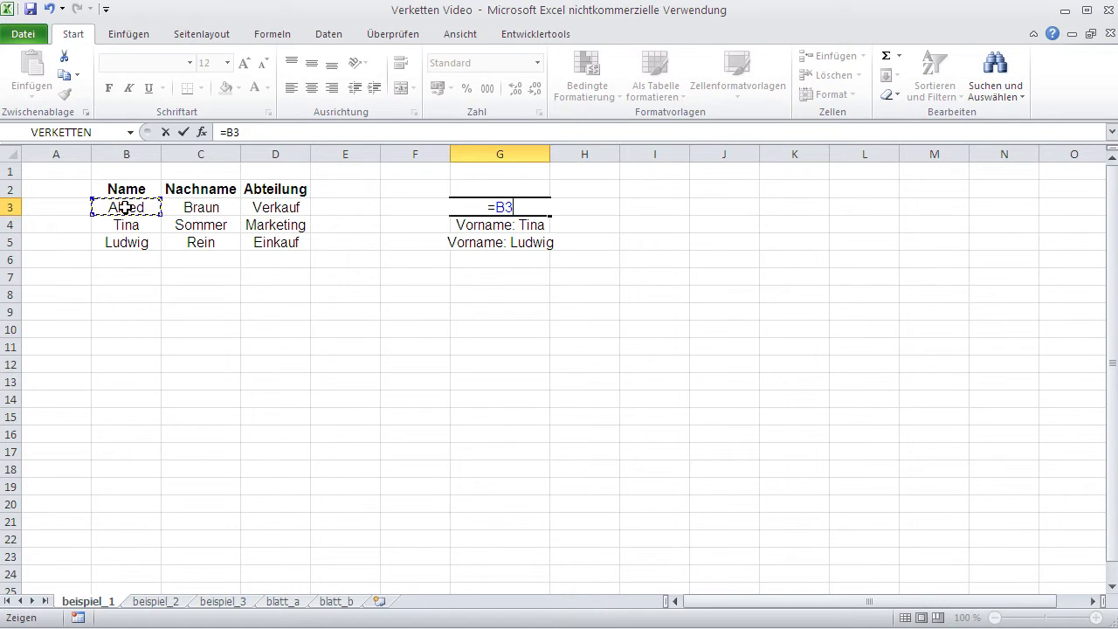
type("&")
type("\" \"")
type("&")
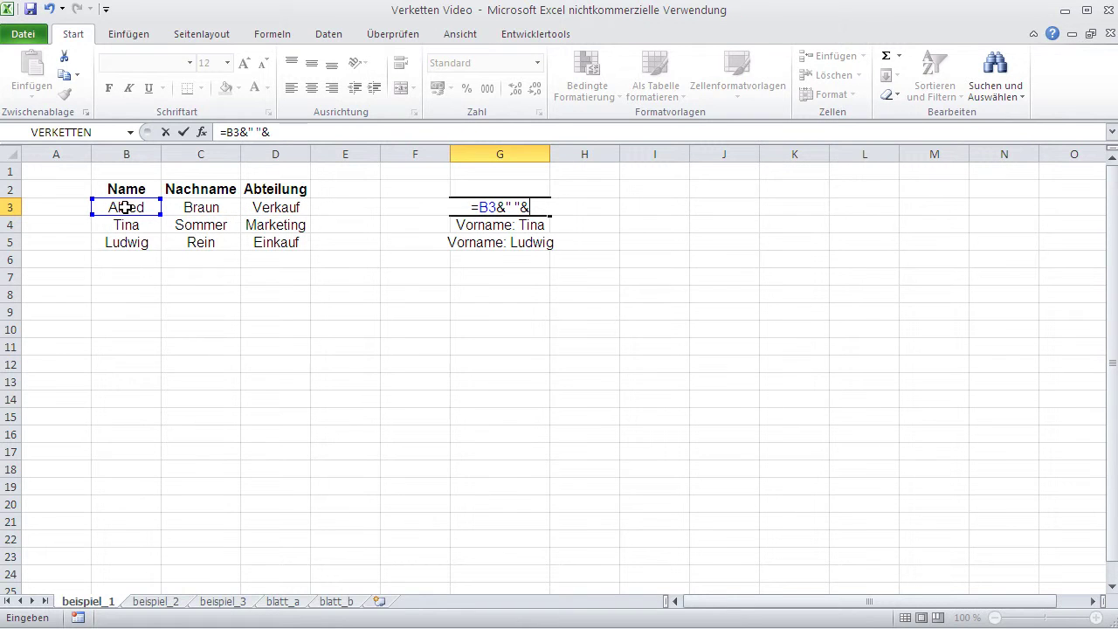
left_click(202, 209)
key("Return")
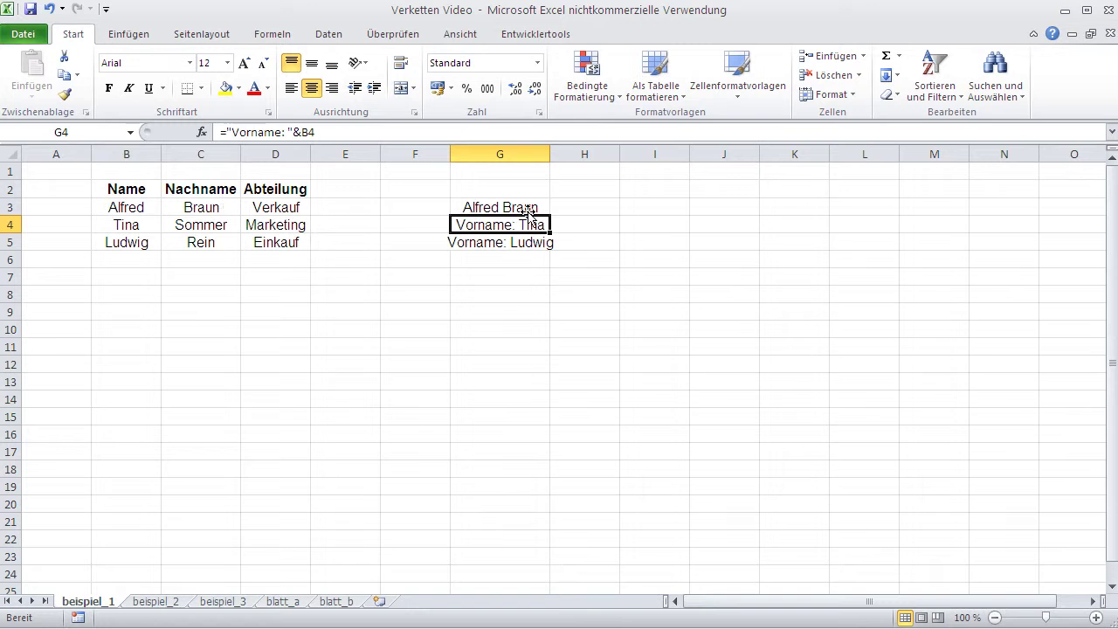
left_click(527, 207)
left_click_drag(549, 217, 549, 249)
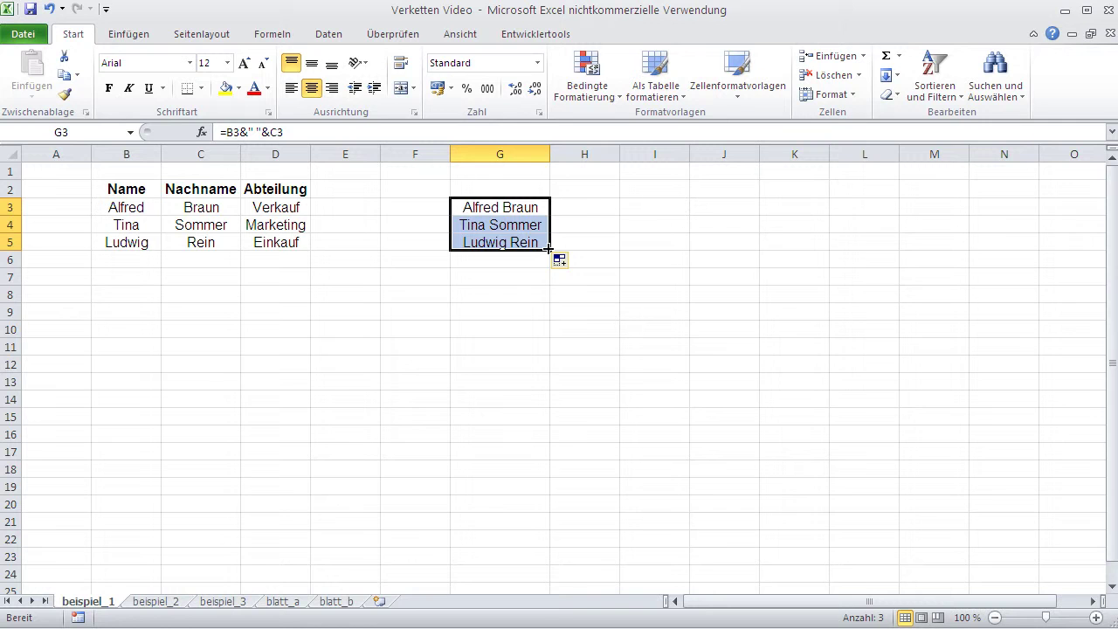
left_click(497, 271)
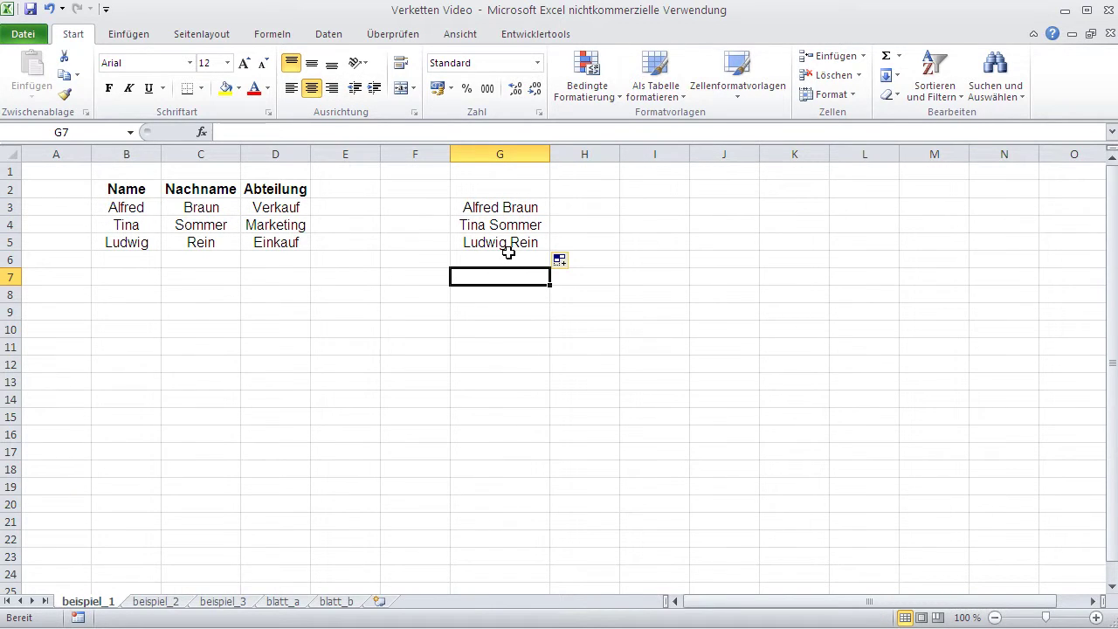
left_click(521, 209)
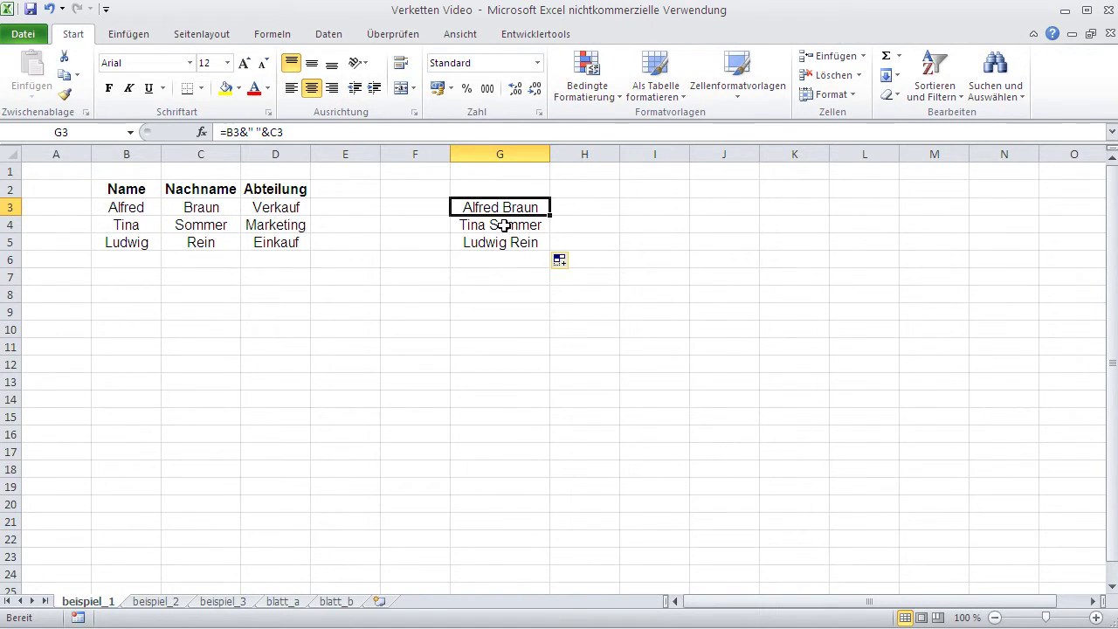
Step: Change G3 to =B3&" "&C3&ZEICHEN(10)&D3 and fill it down to G5
left_click(290, 131)
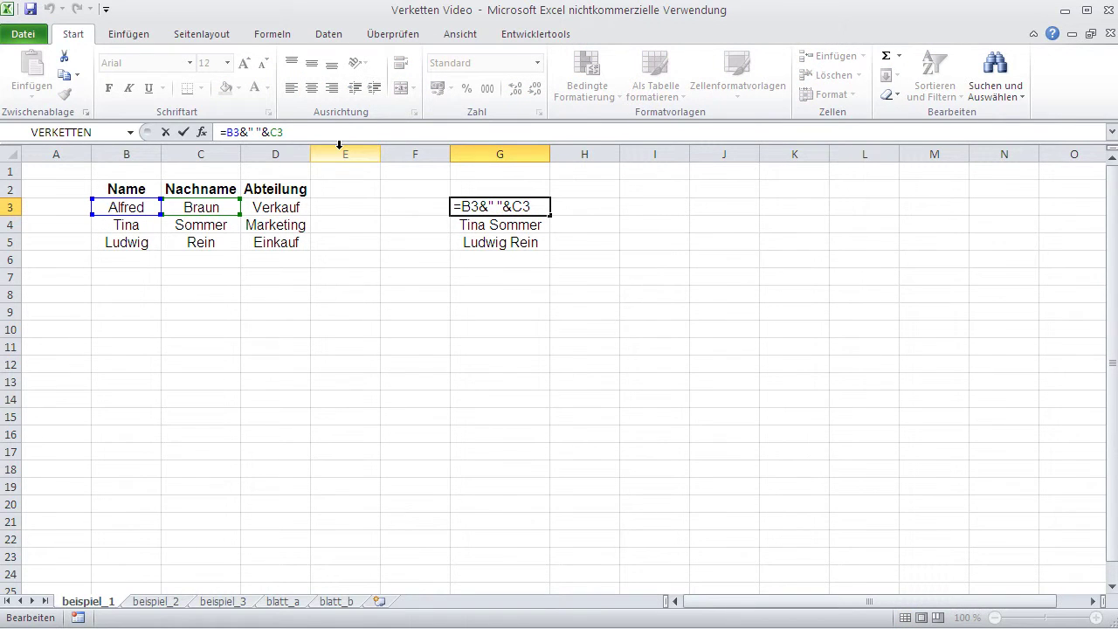
type("&")
type("zeichen")
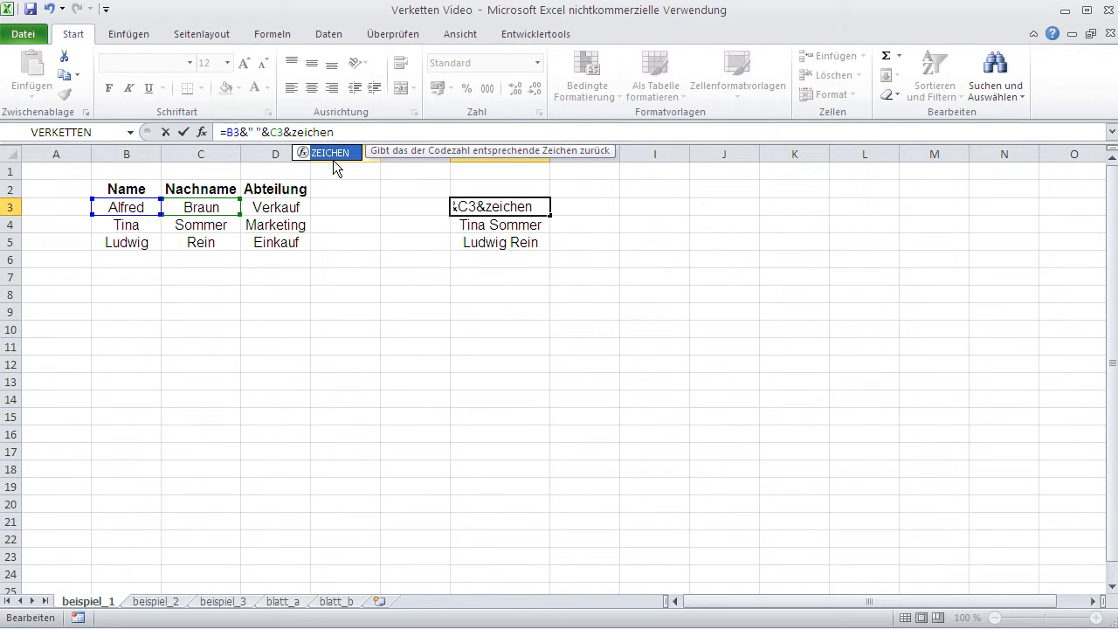
type("(")
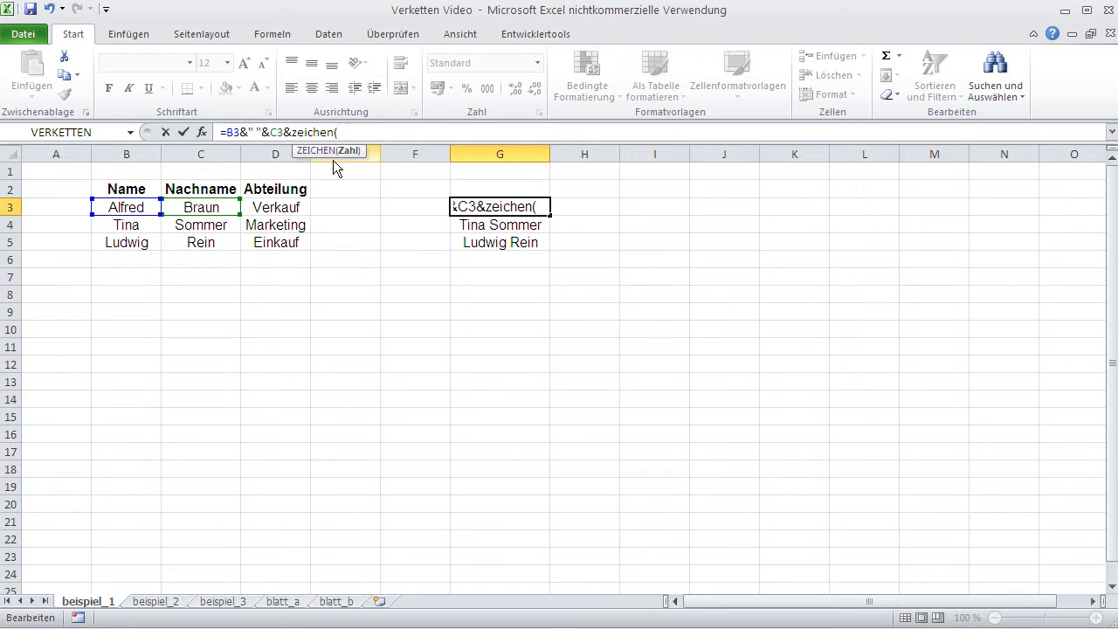
type("10)")
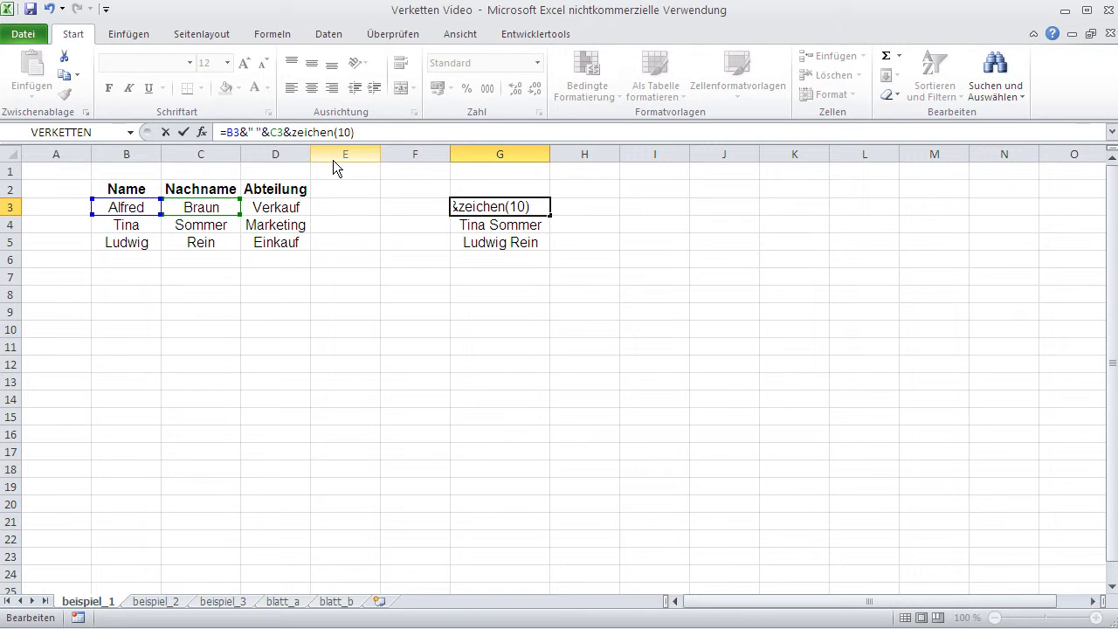
type("&")
left_click(298, 208)
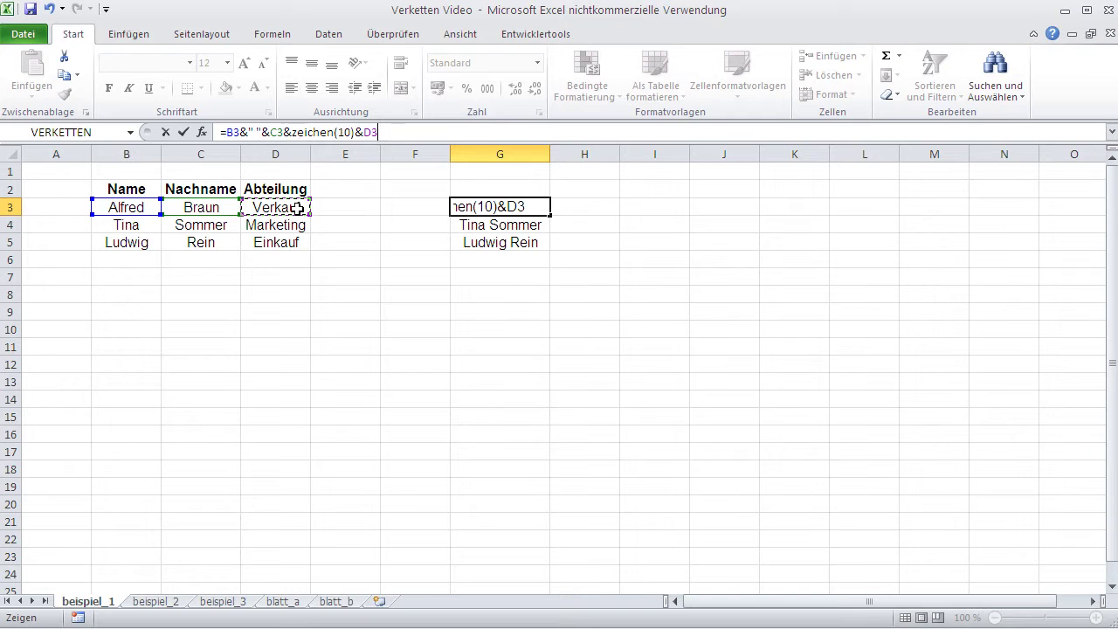
key("Return")
left_click(507, 202)
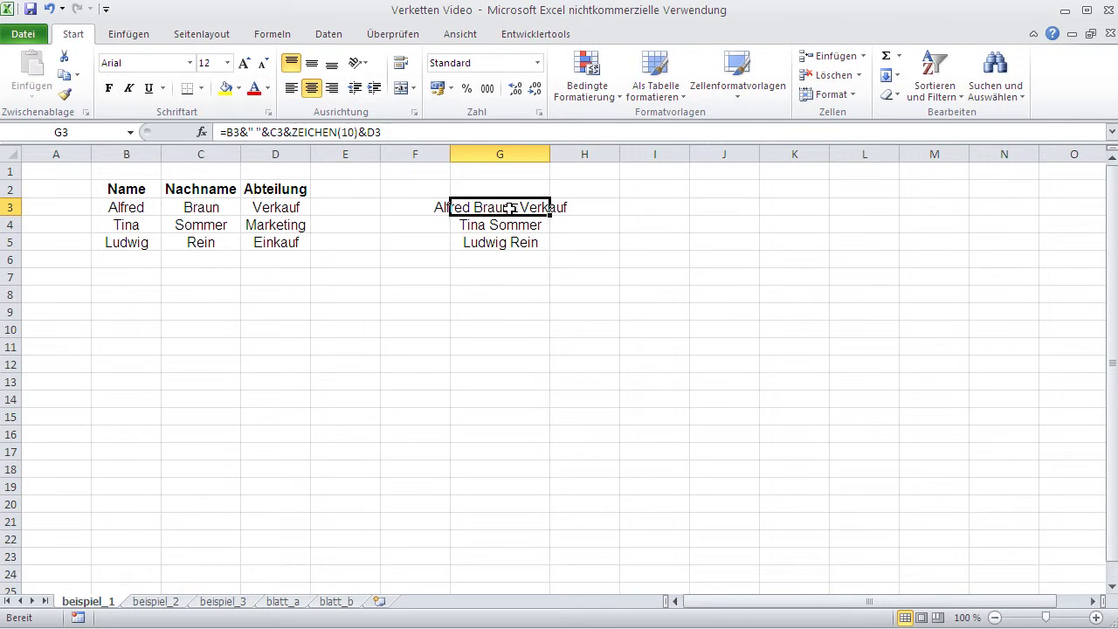
left_click_drag(551, 216, 550, 245)
left_click(512, 308)
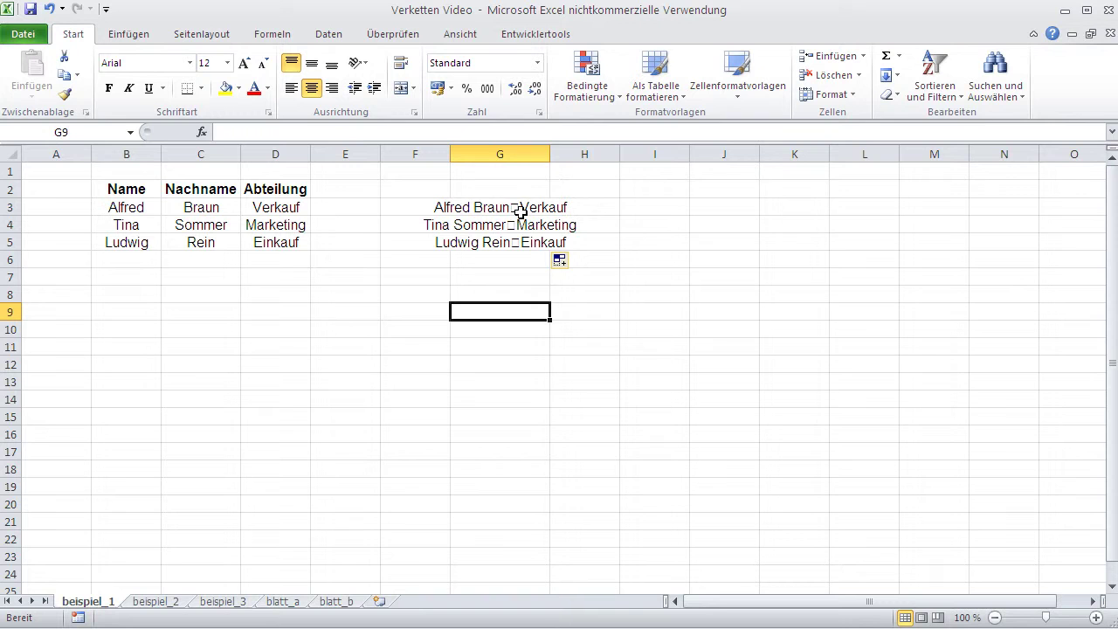
Step: Turn on Zeilenumbruch for column G in Zellen formatieren > Ausrichtung
left_click(509, 153)
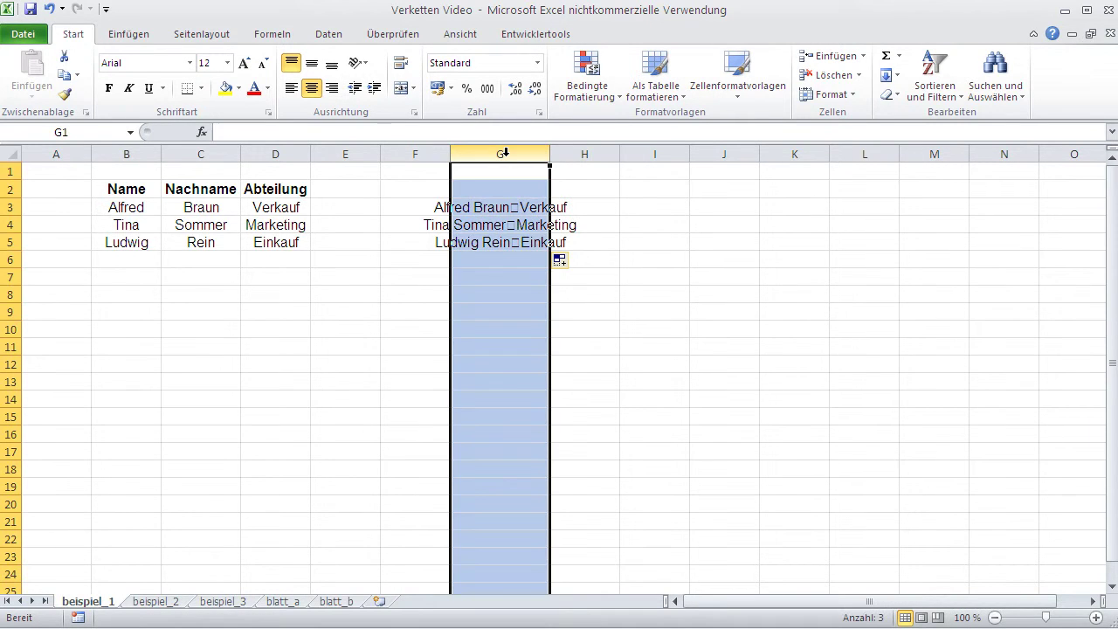
left_click(849, 94)
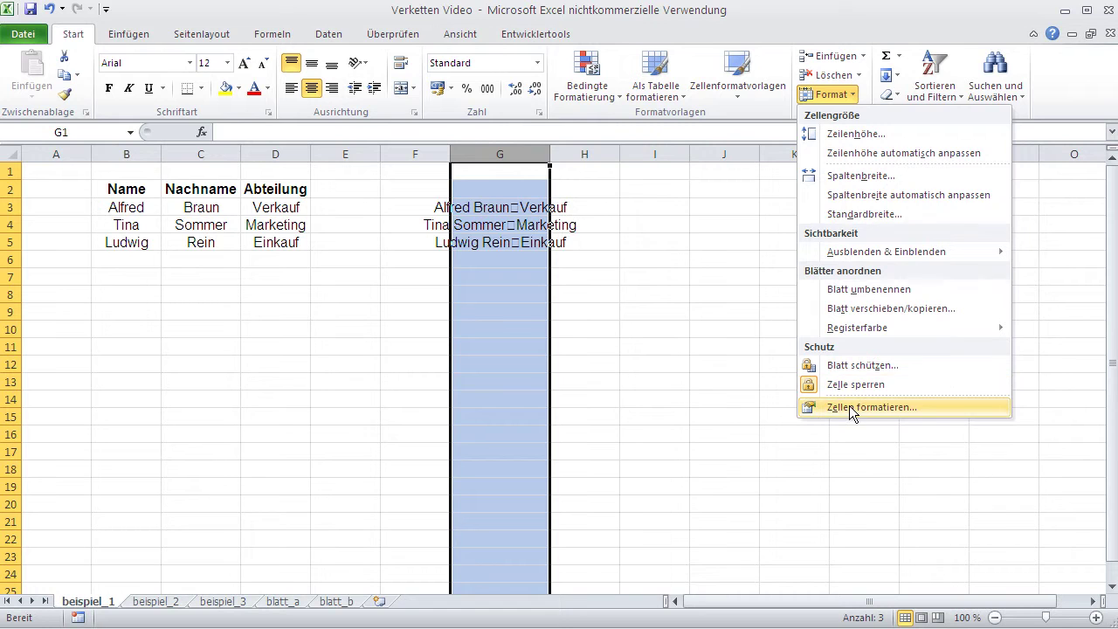
left_click(850, 405)
left_click(485, 243)
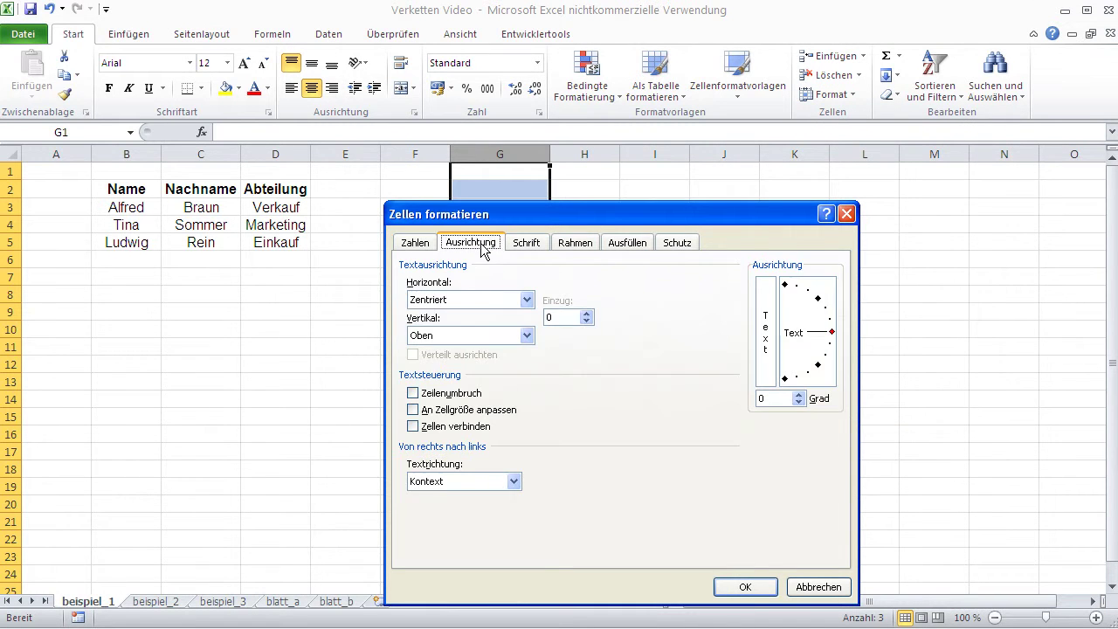
left_click_drag(493, 220, 493, 168)
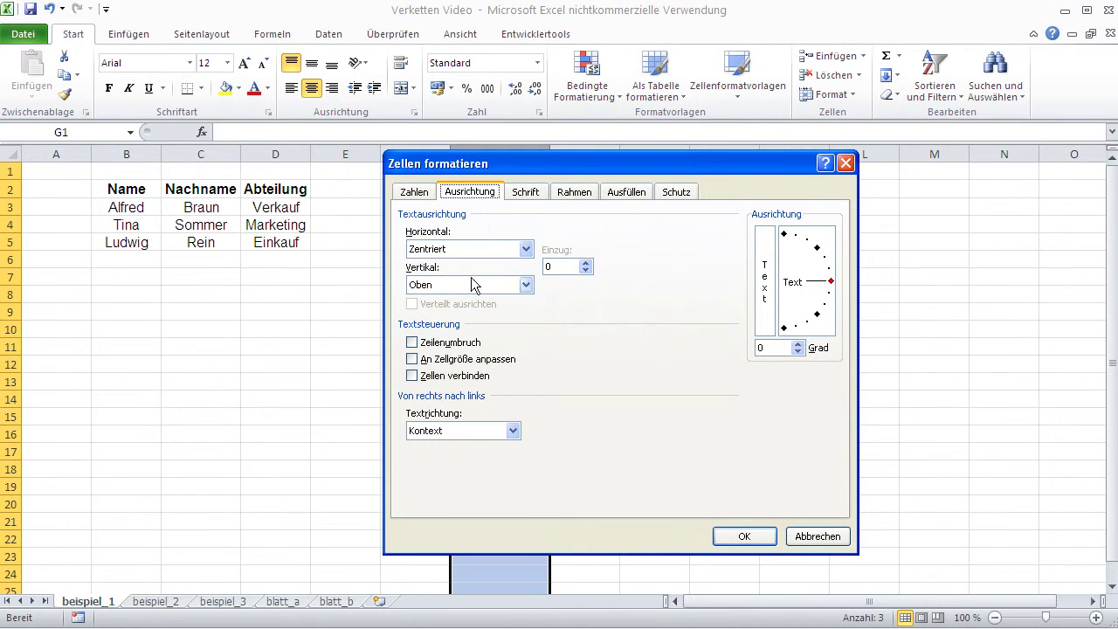
left_click(452, 343)
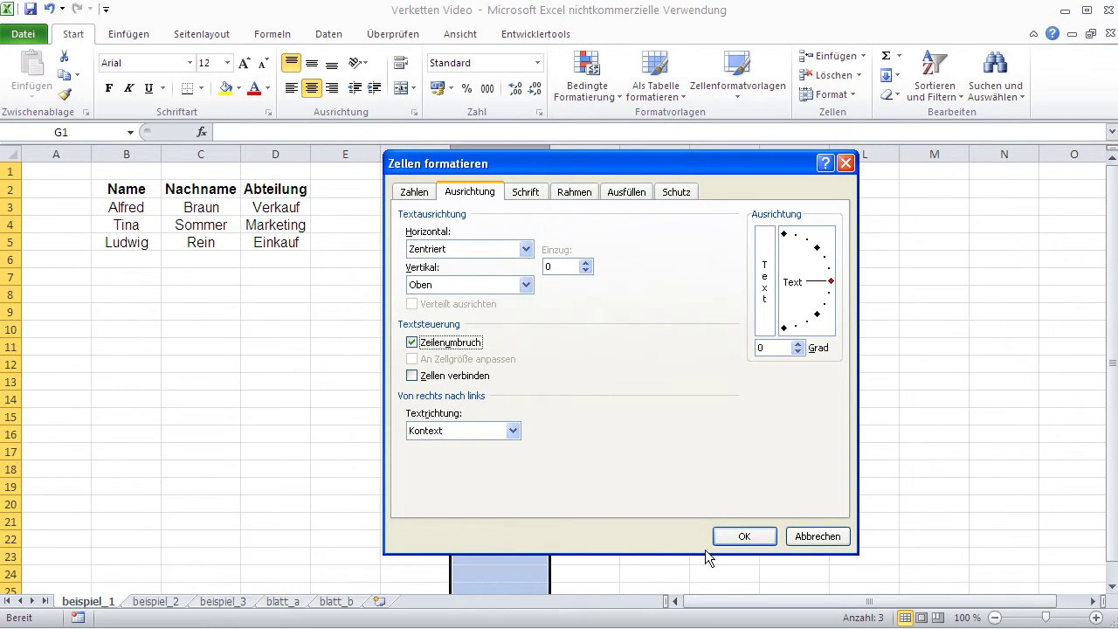
left_click(739, 537)
left_click(669, 472)
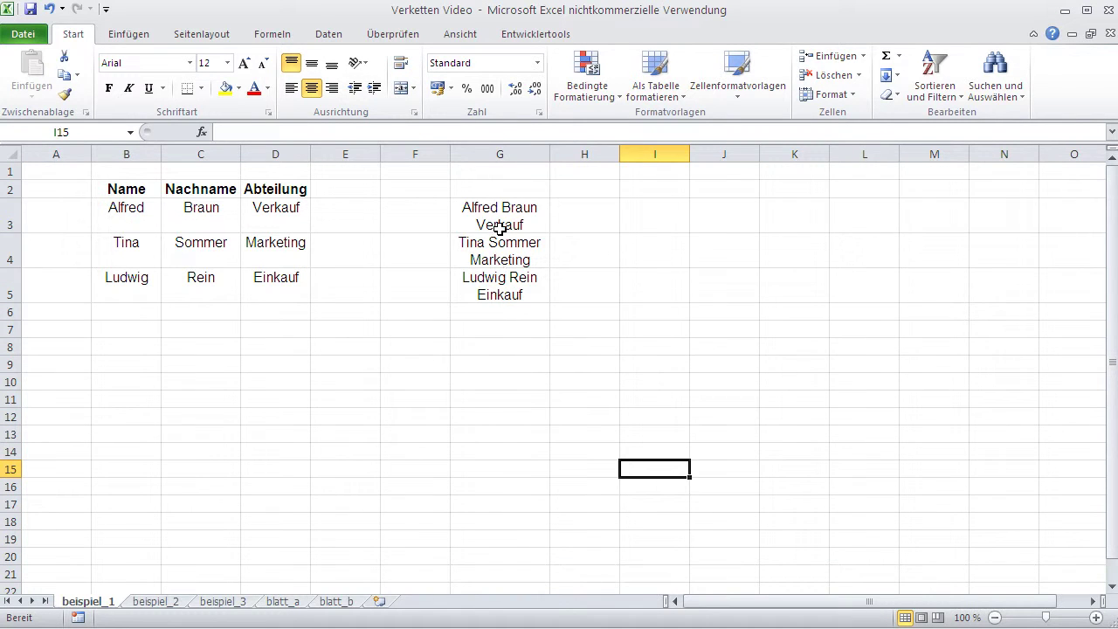
Step: Review the ZEICHEN(10) part of the G3 formula and confirm it unchanged
left_click(500, 227)
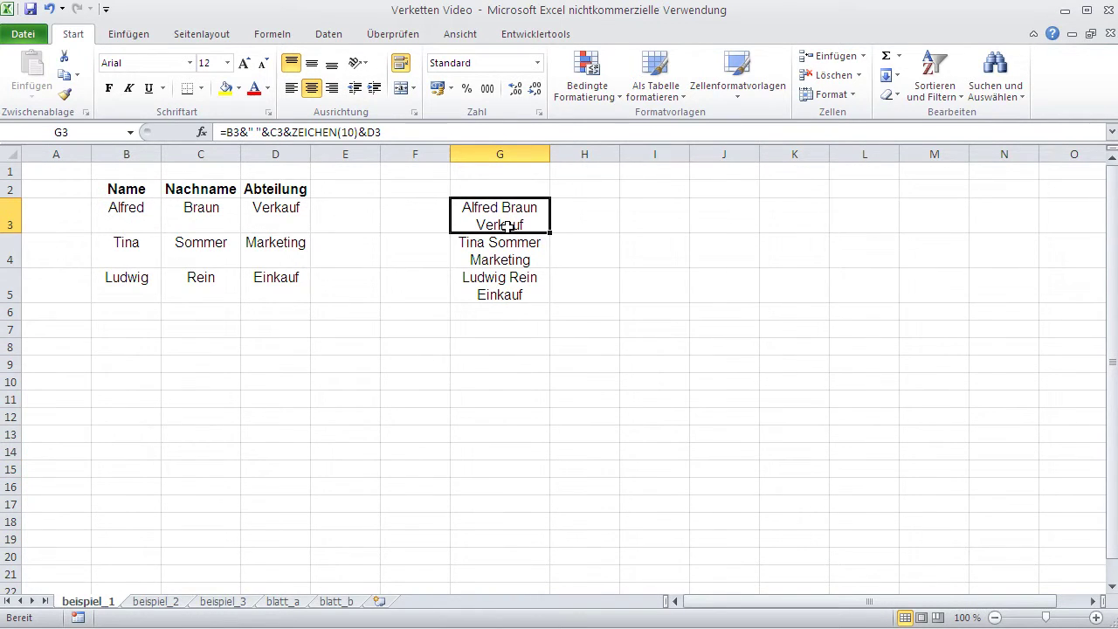
left_click(358, 131)
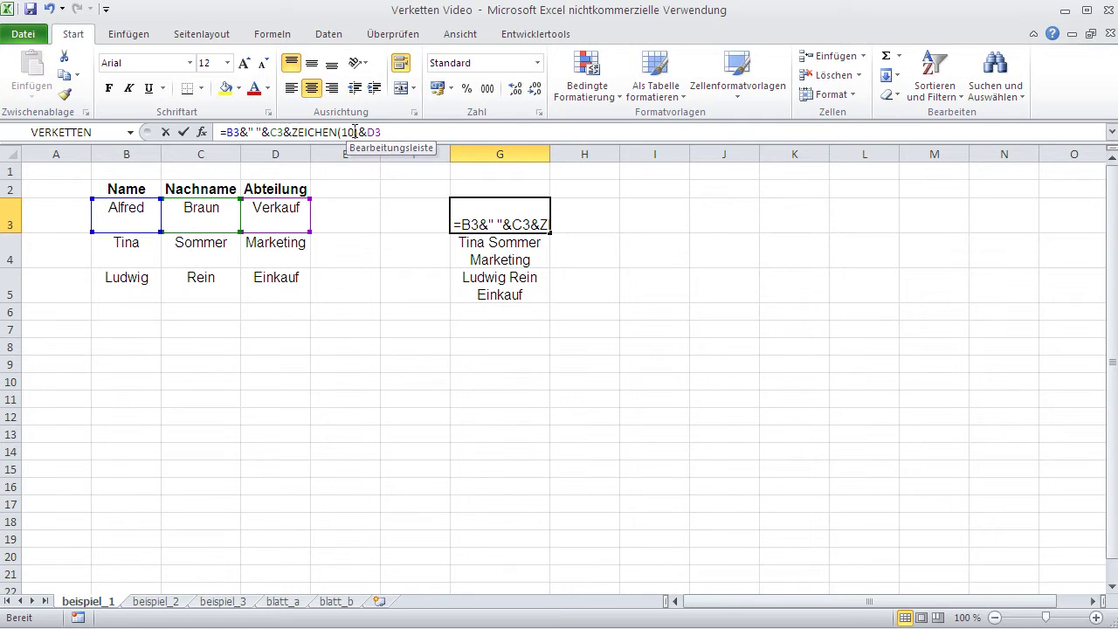
left_click_drag(358, 131, 295, 131)
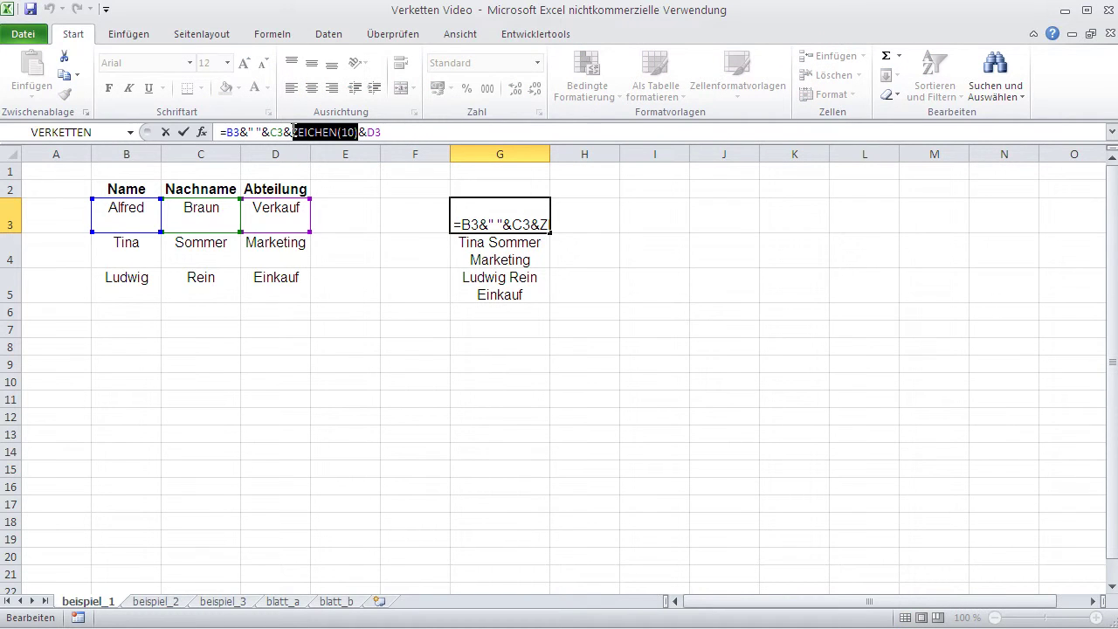
key("Return")
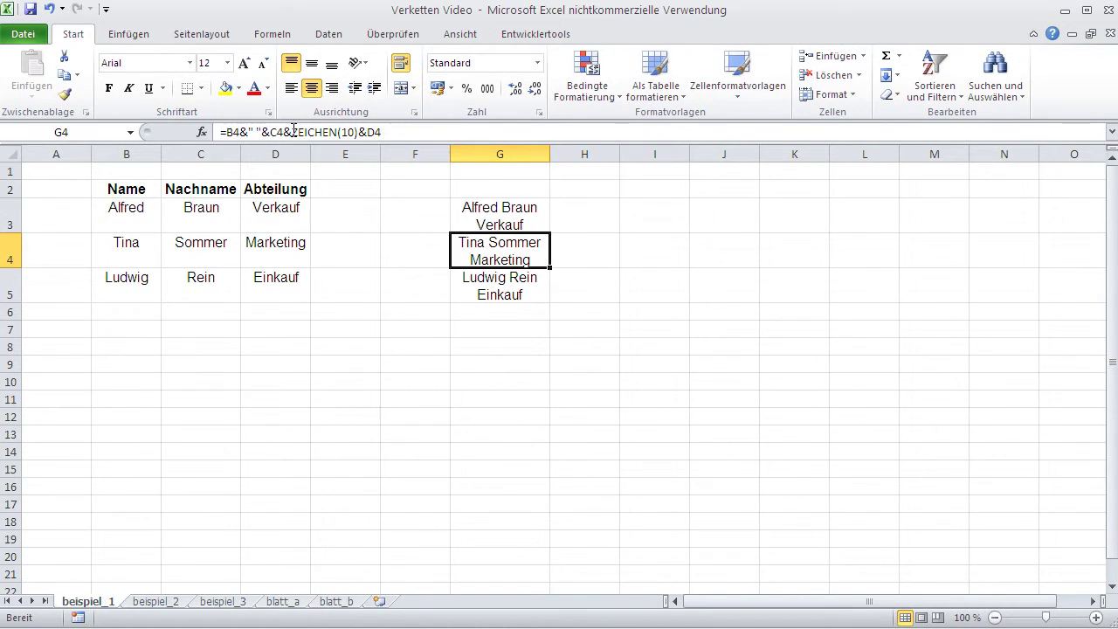
left_click(594, 219)
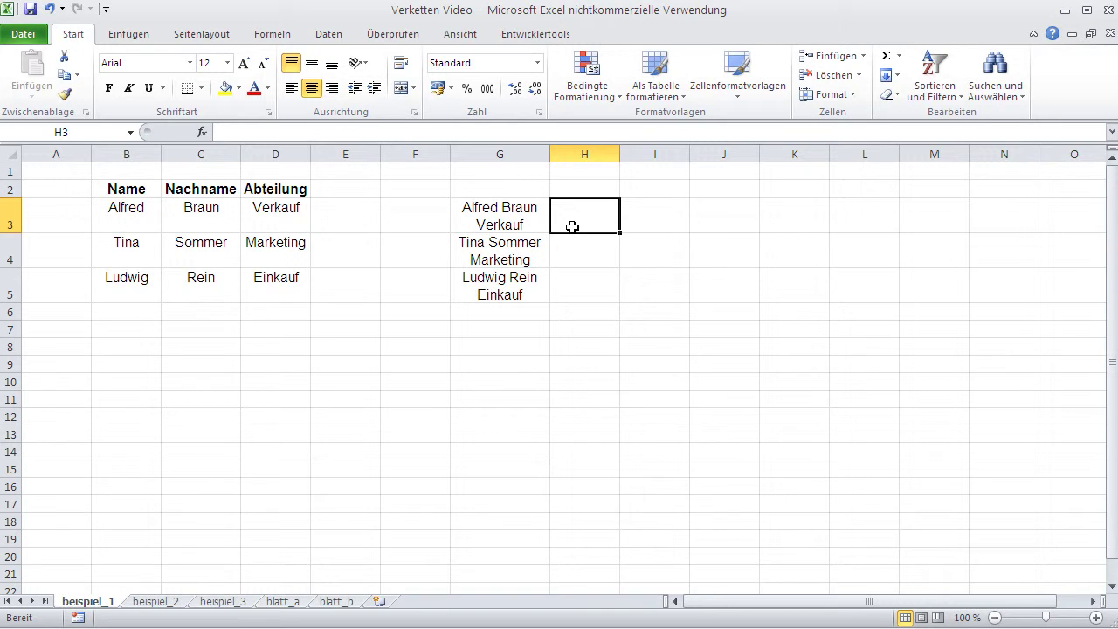
Step: Enter =C3&" "&ZEICHEN(153) in H3
left_click(507, 219)
left_click(591, 214)
type("=")
left_click(211, 210)
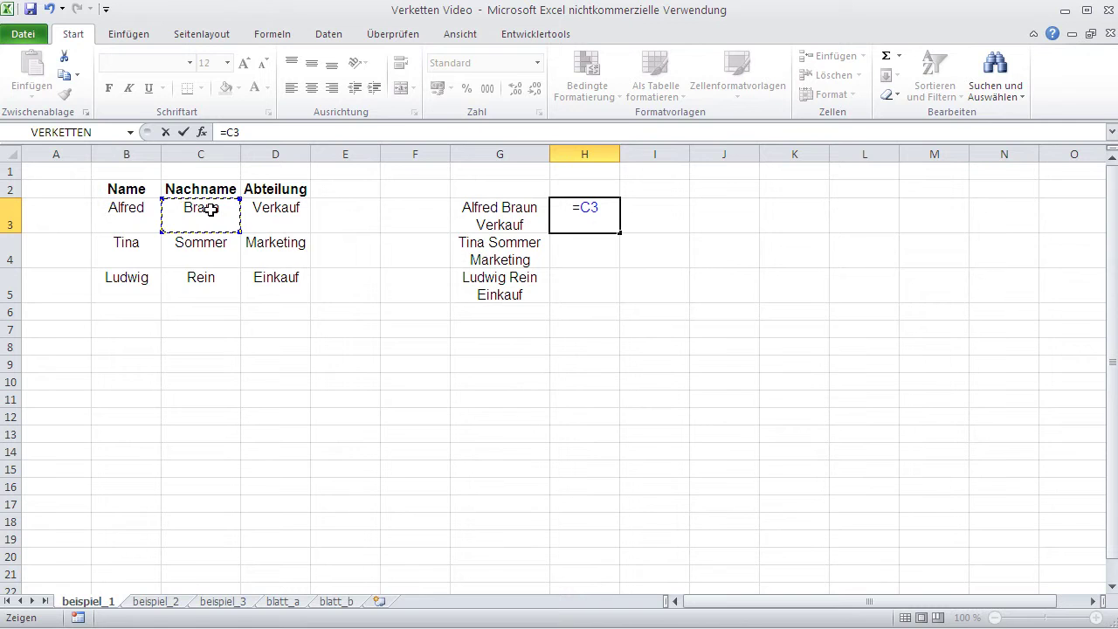
type("&\" ")
type("\"&")
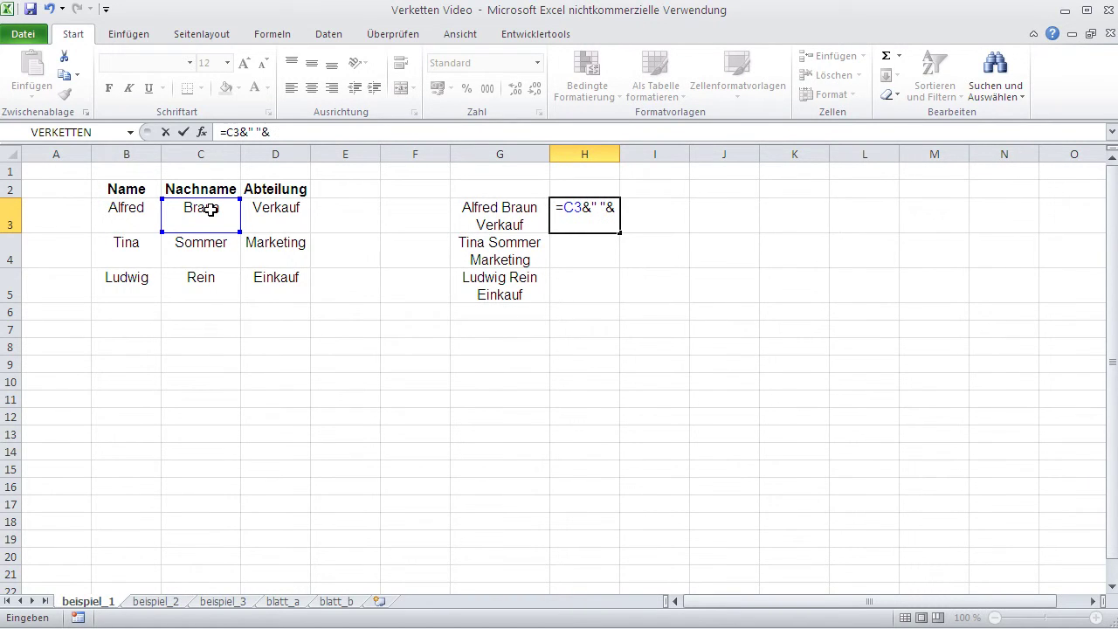
type("zeichen(")
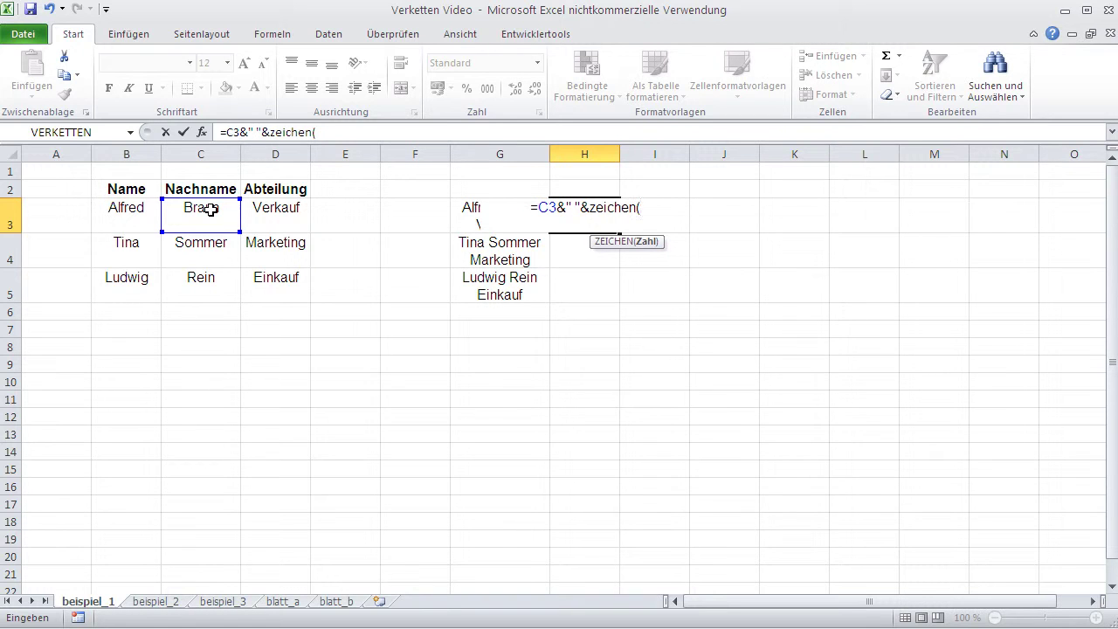
type("153)")
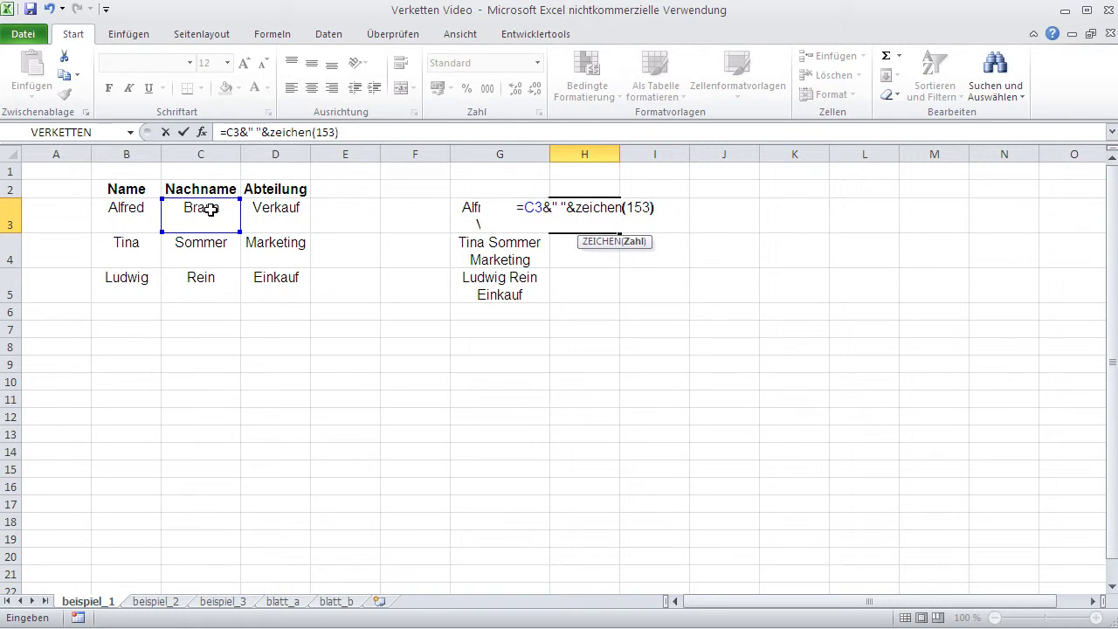
key("Return")
Step: Fill the ™ formula from H3 down to H5
left_click(616, 218)
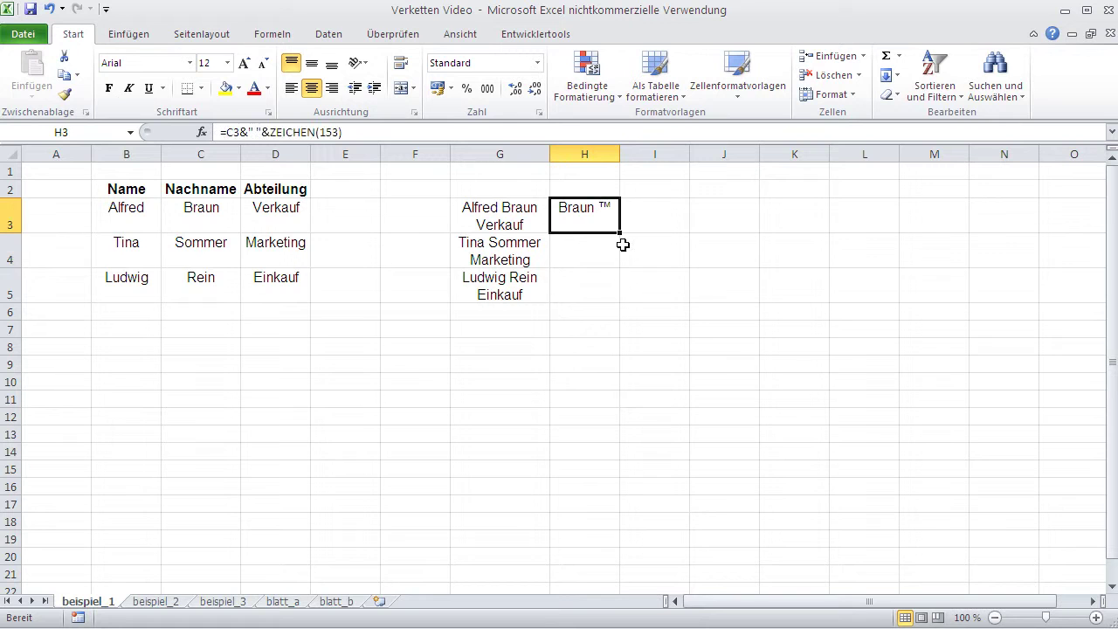
left_click_drag(618, 234, 616, 302)
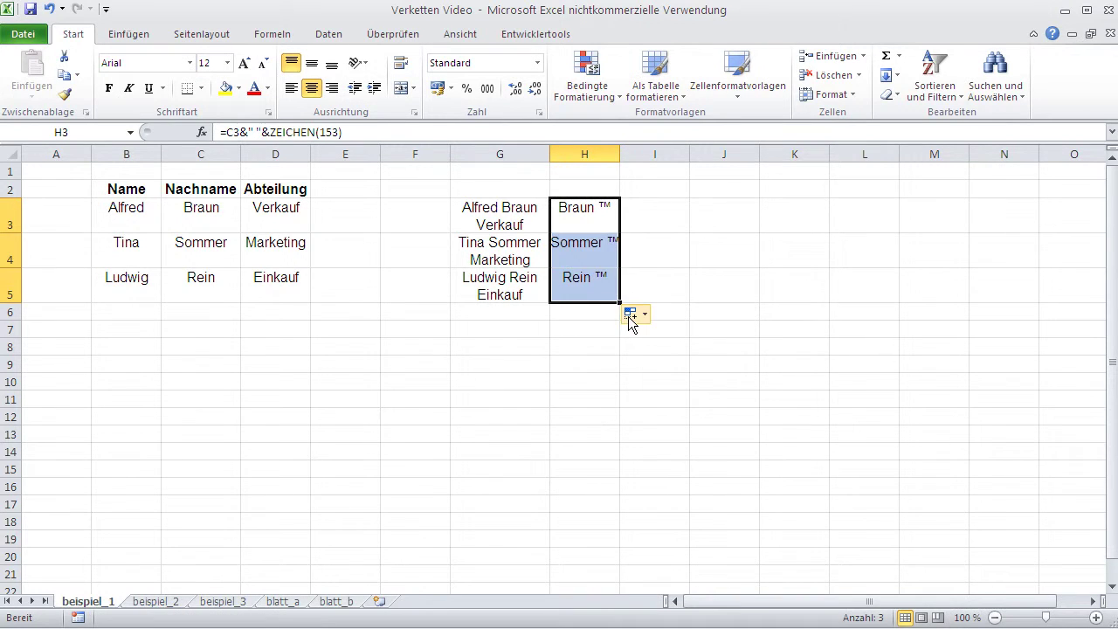
left_click(646, 227)
left_click(584, 219)
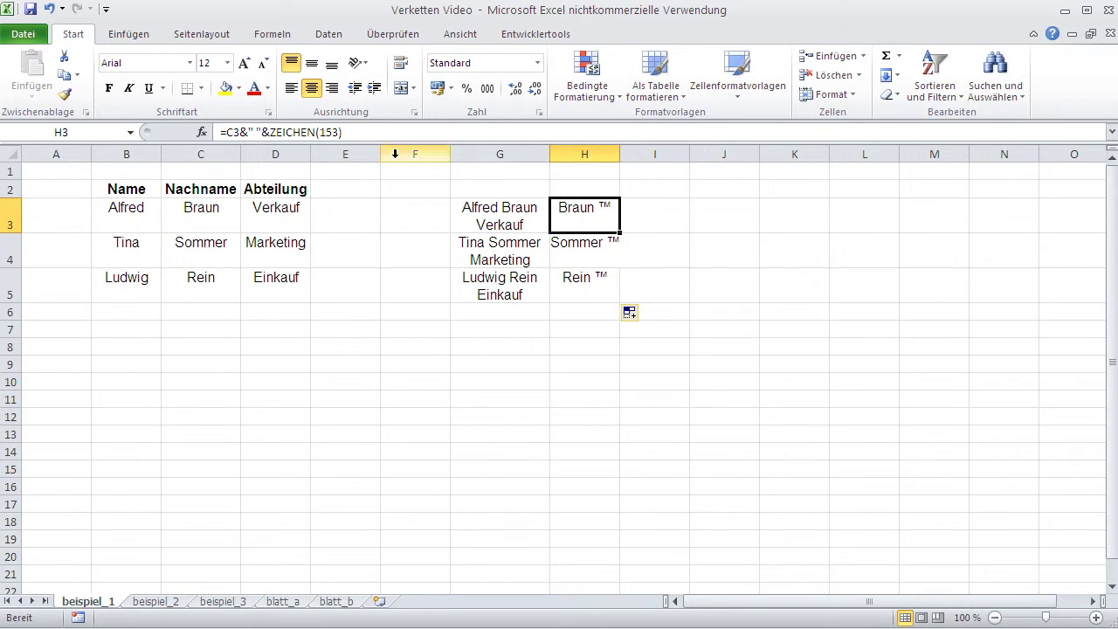
left_click(646, 209)
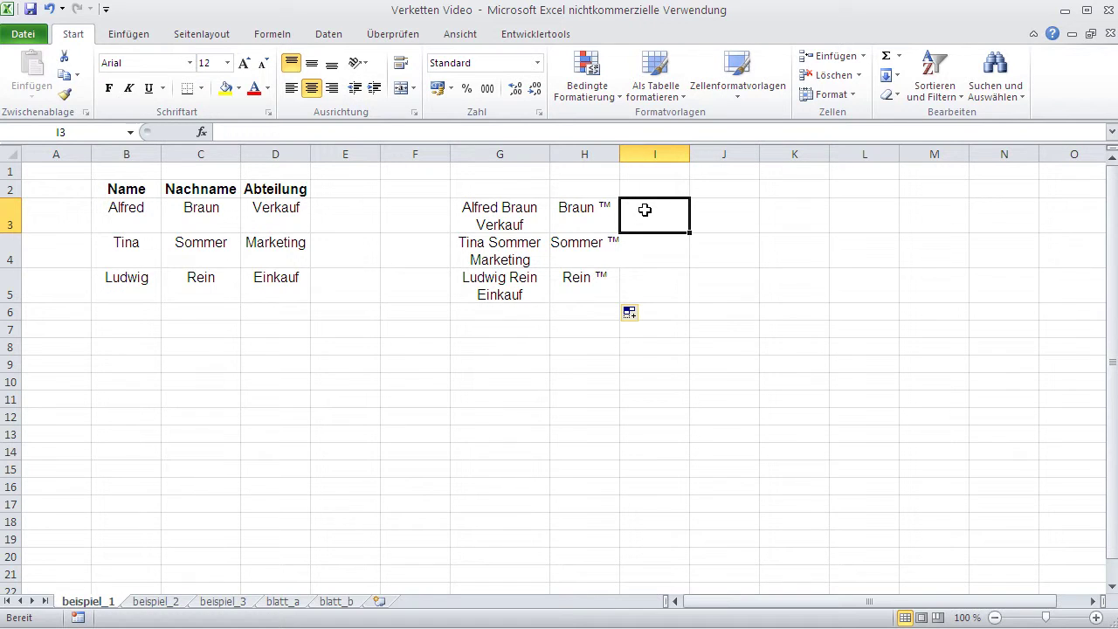
Step: Enter =ZEICHEN(169)&" "&LINKS(B3;1)&". "&C3 in I3
type("=zeichen(169)")
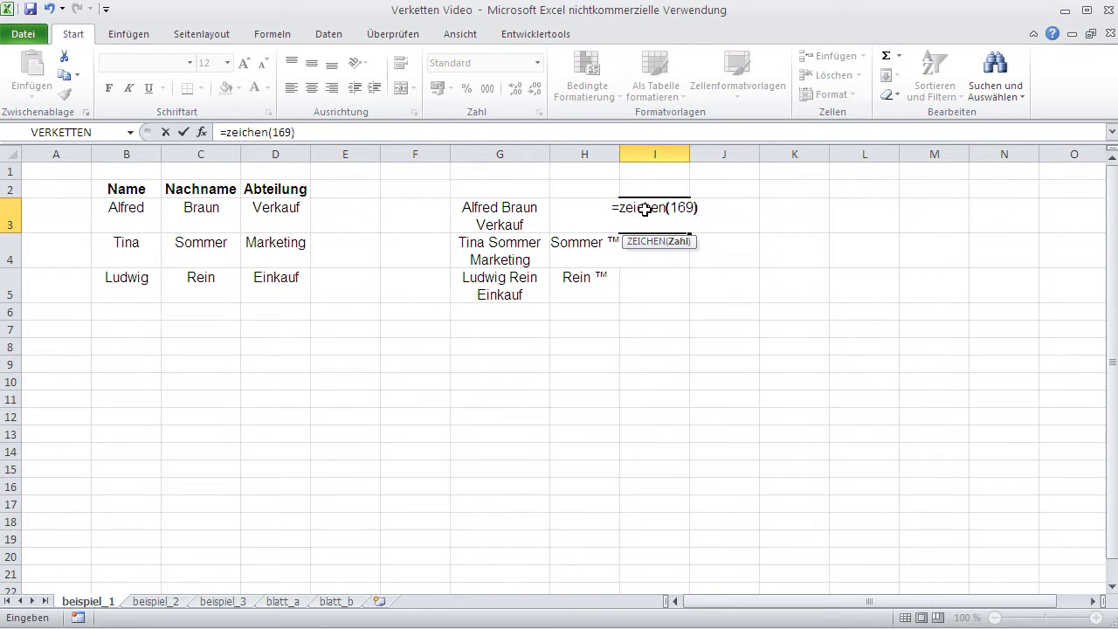
type("&\" ")
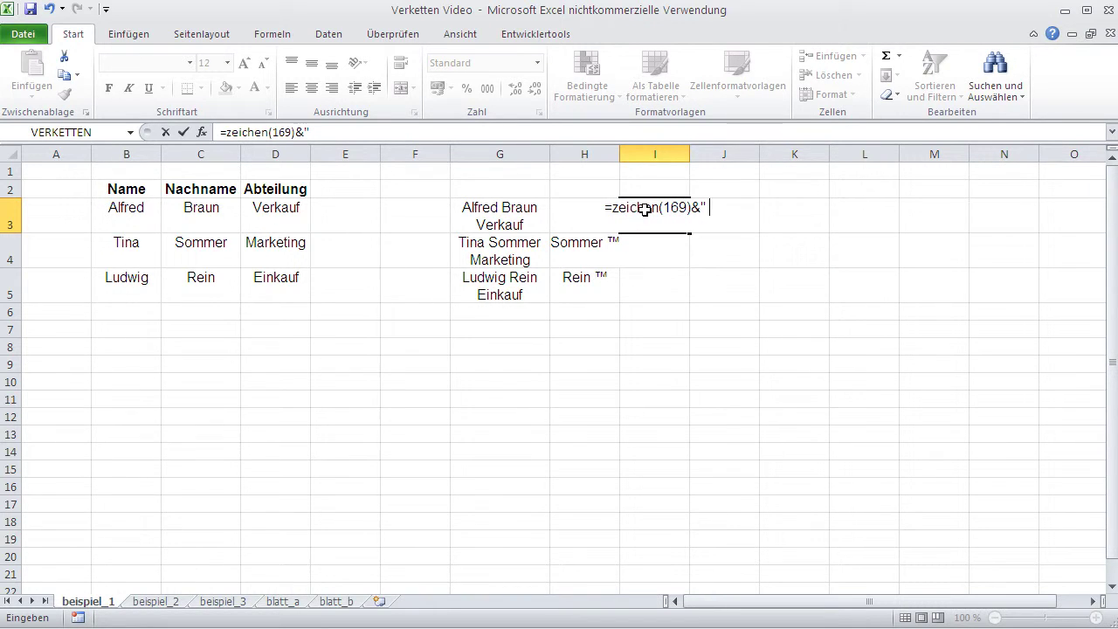
type("\"&")
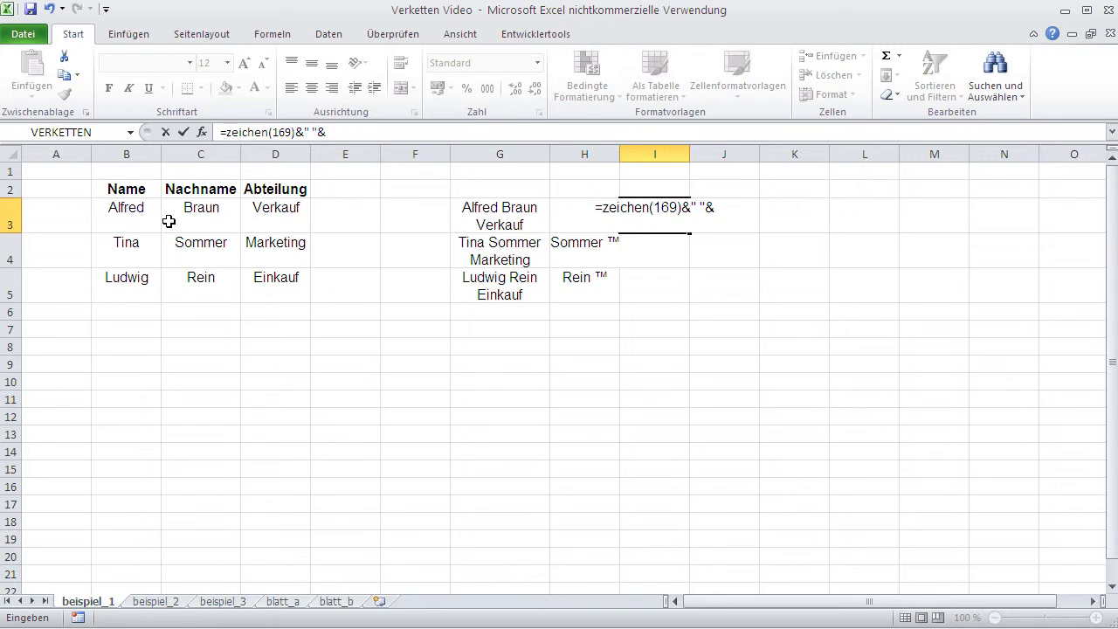
type("Links(")
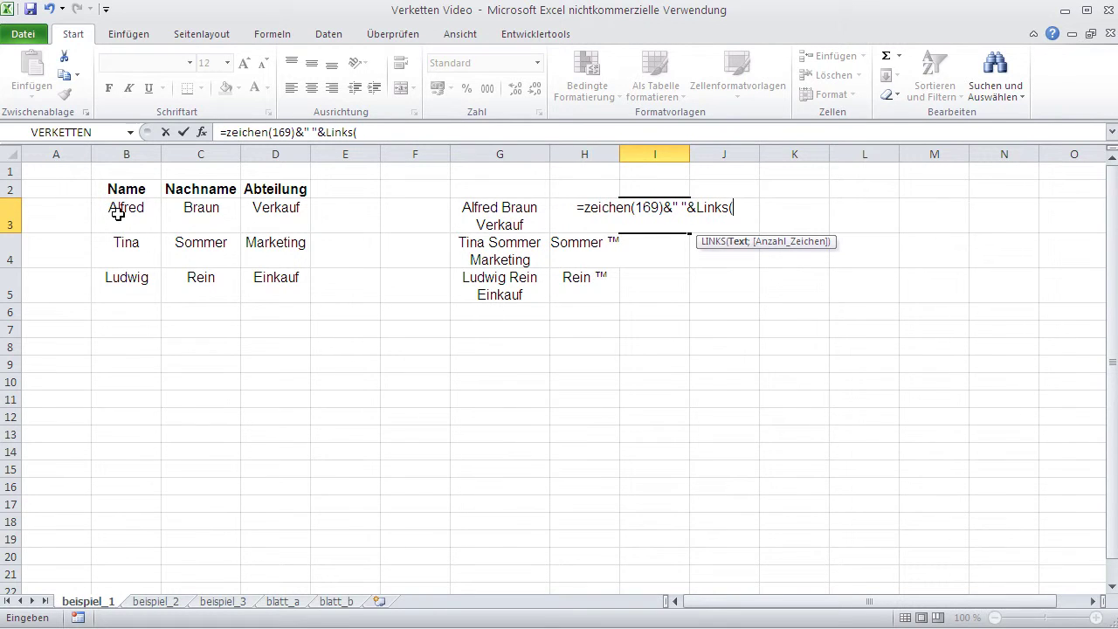
left_click(119, 214)
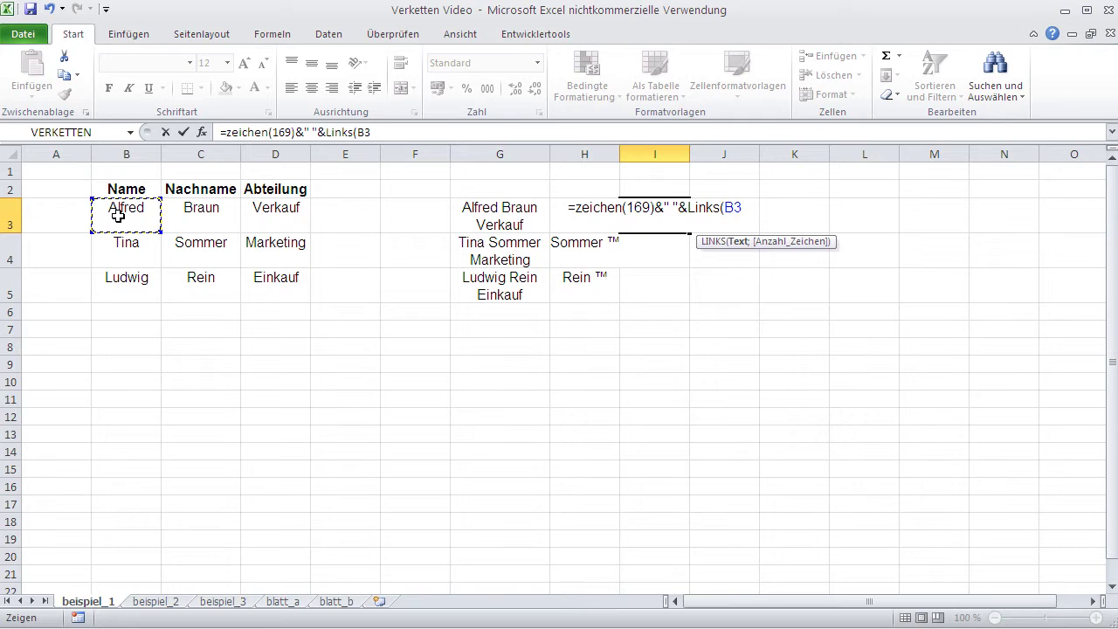
type(";")
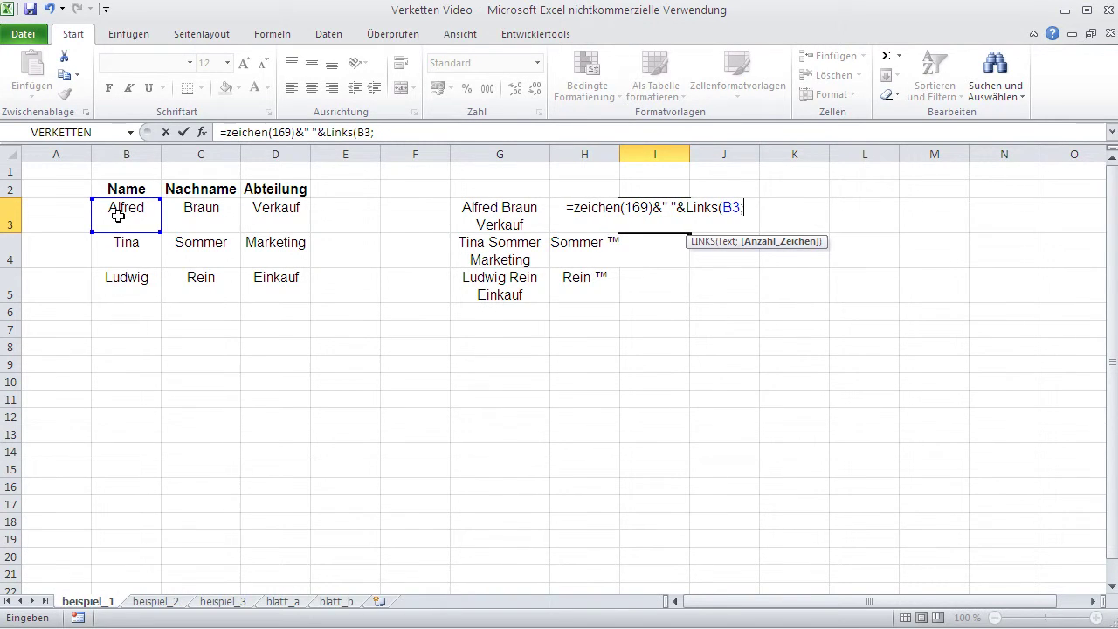
type("1")
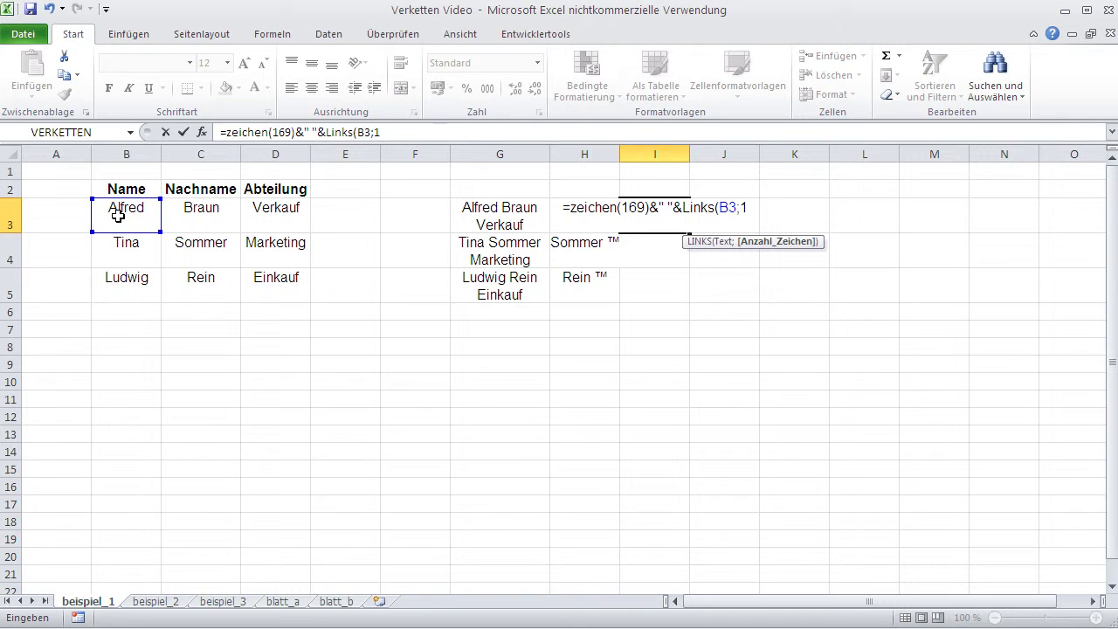
type(")")
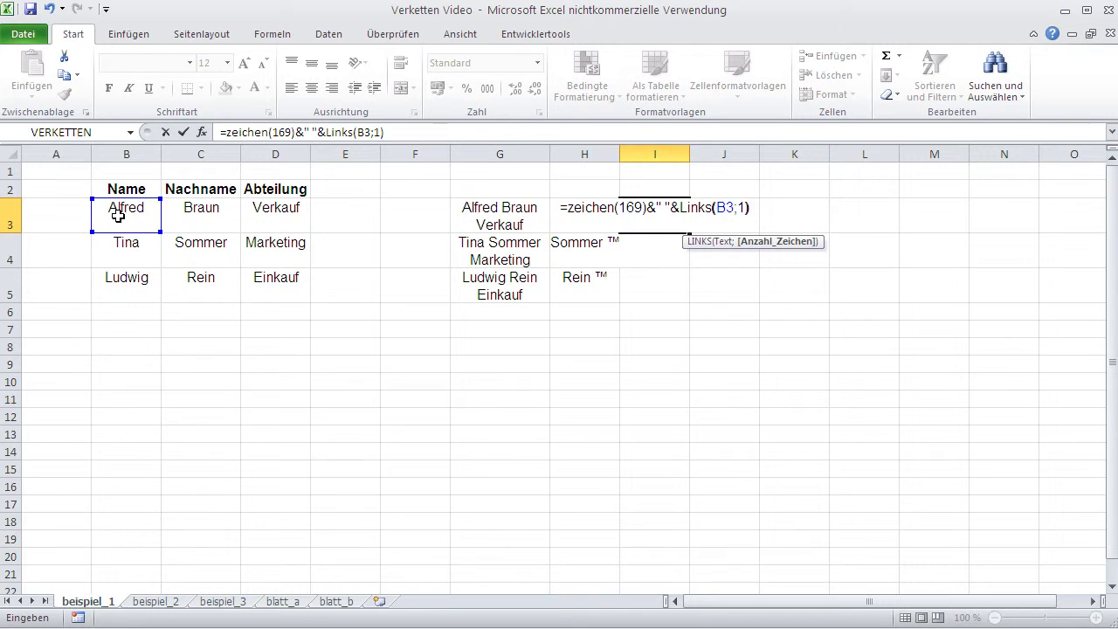
type("&")
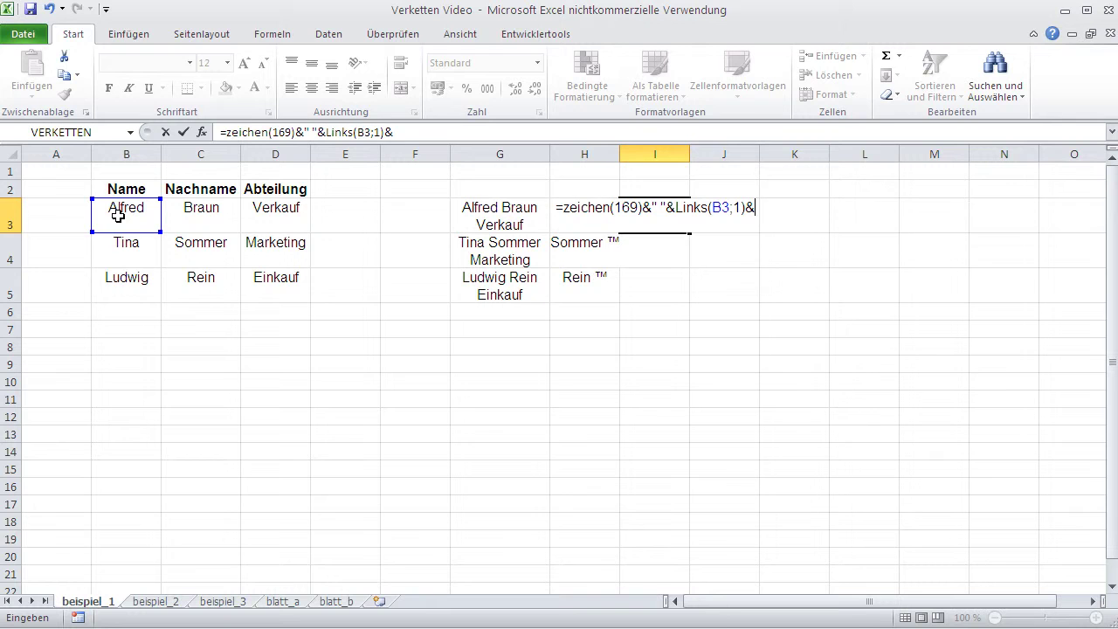
type("\".")
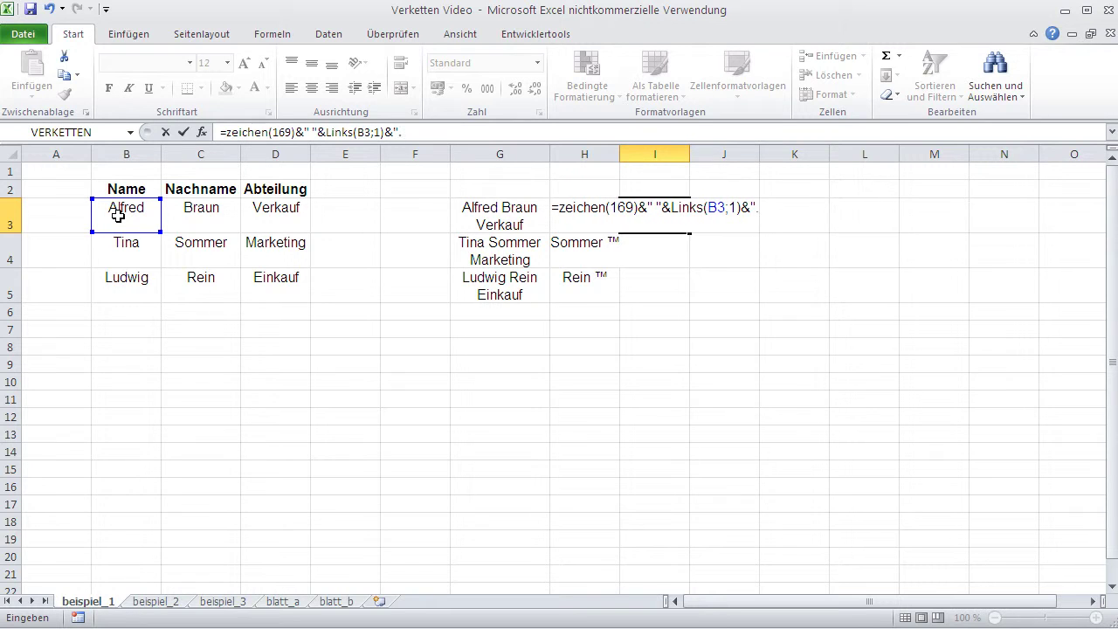
type("\"&")
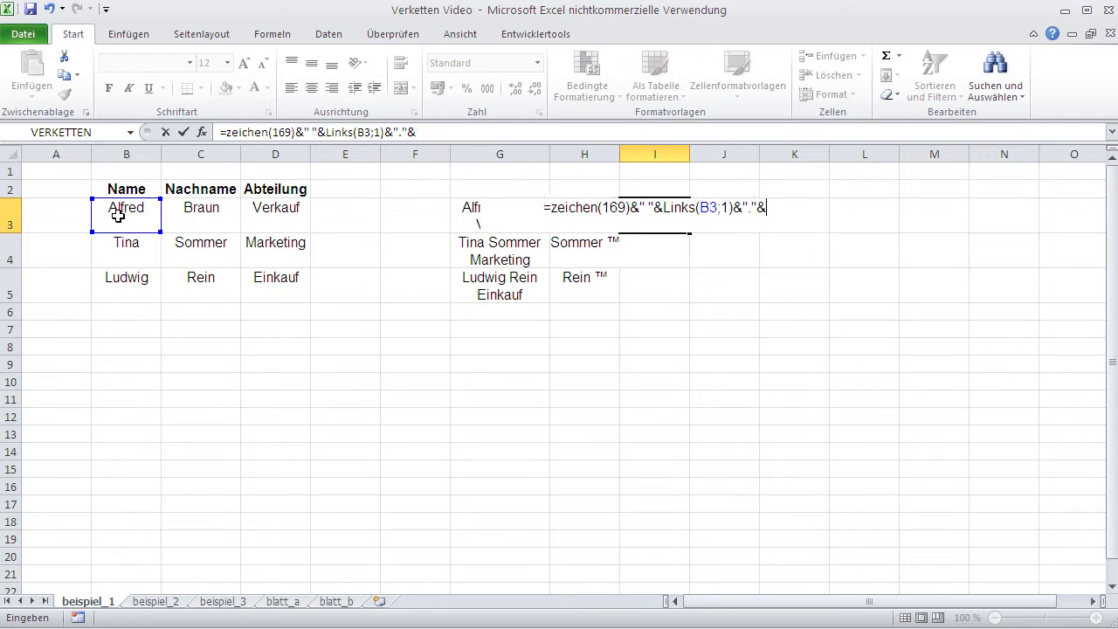
left_click(200, 218)
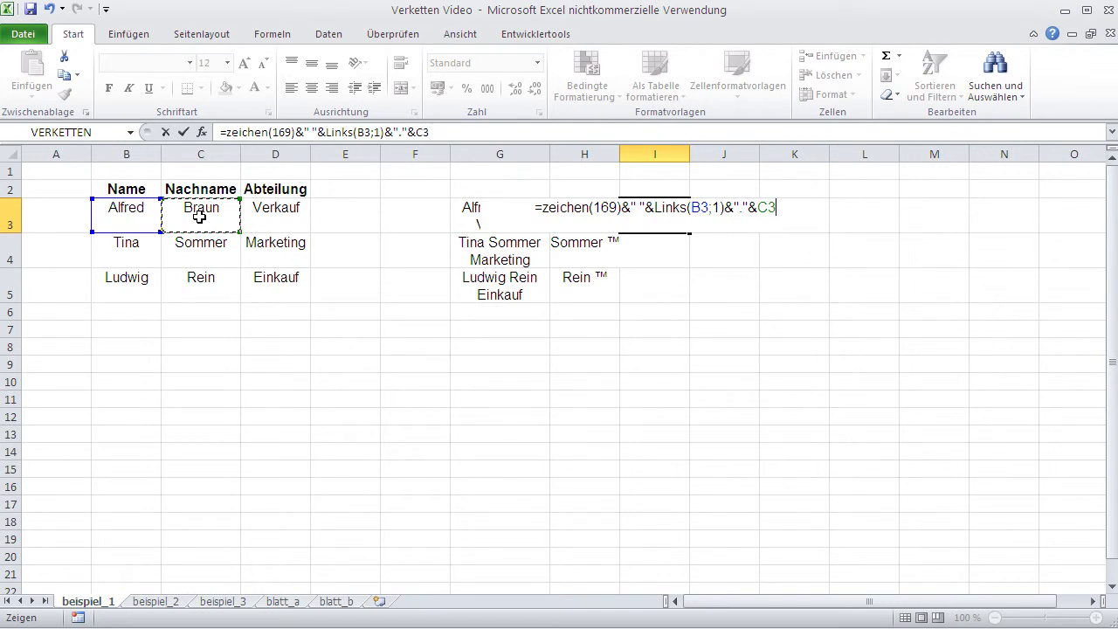
left_click(402, 133)
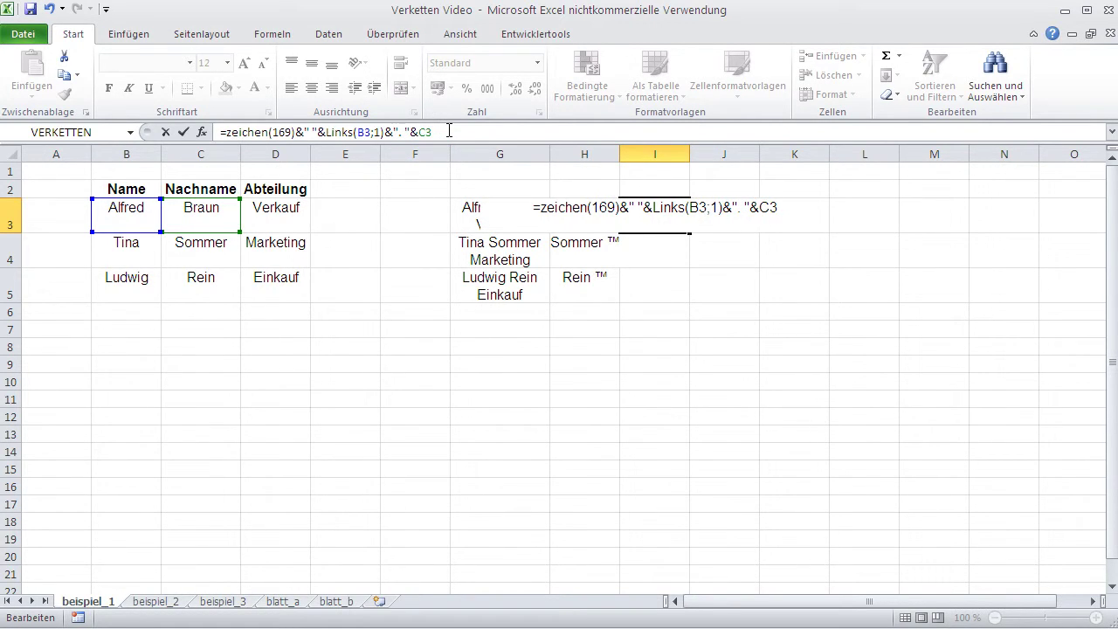
key("Return")
Step: Widen column I and fill the © formula down to I5
left_click_drag(689, 154, 741, 154)
left_click(700, 209)
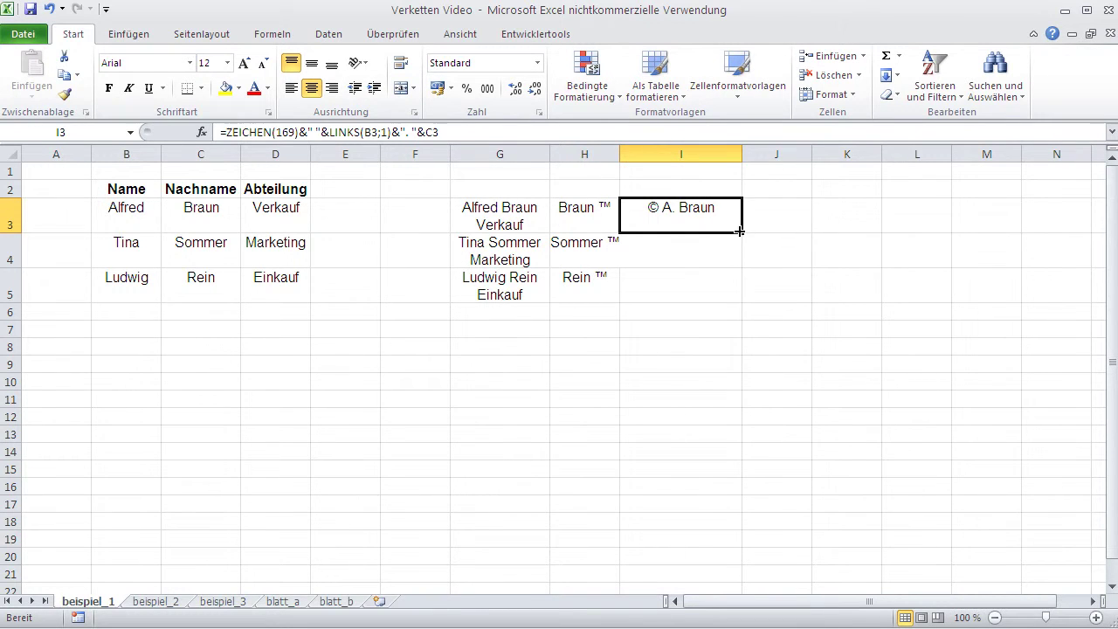
left_click_drag(742, 231, 741, 301)
left_click(662, 208)
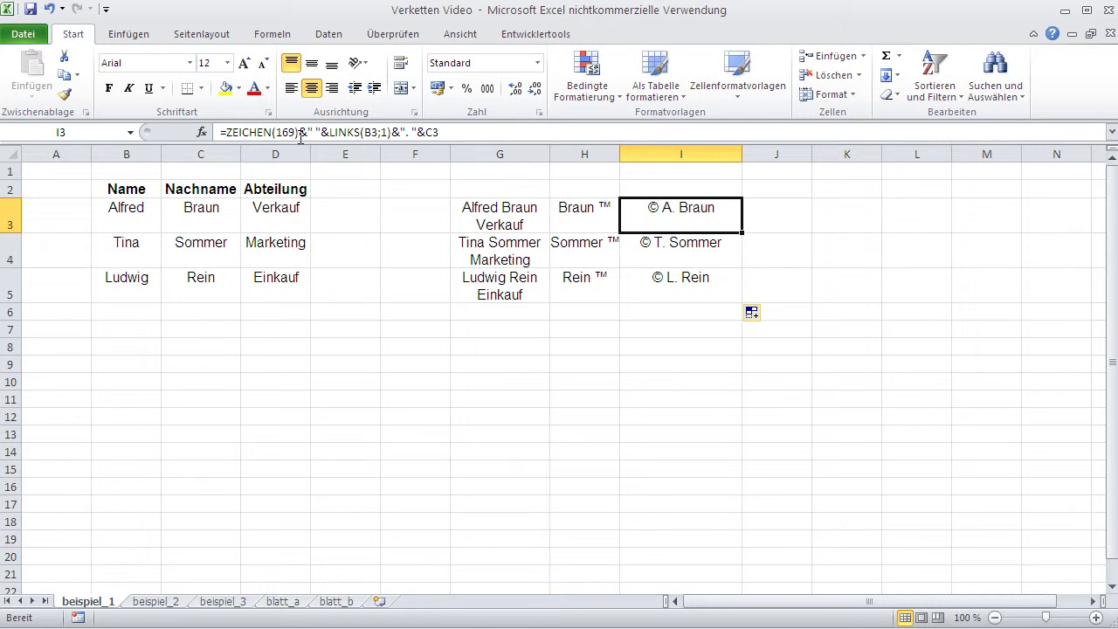
left_click_drag(299, 132, 226, 132)
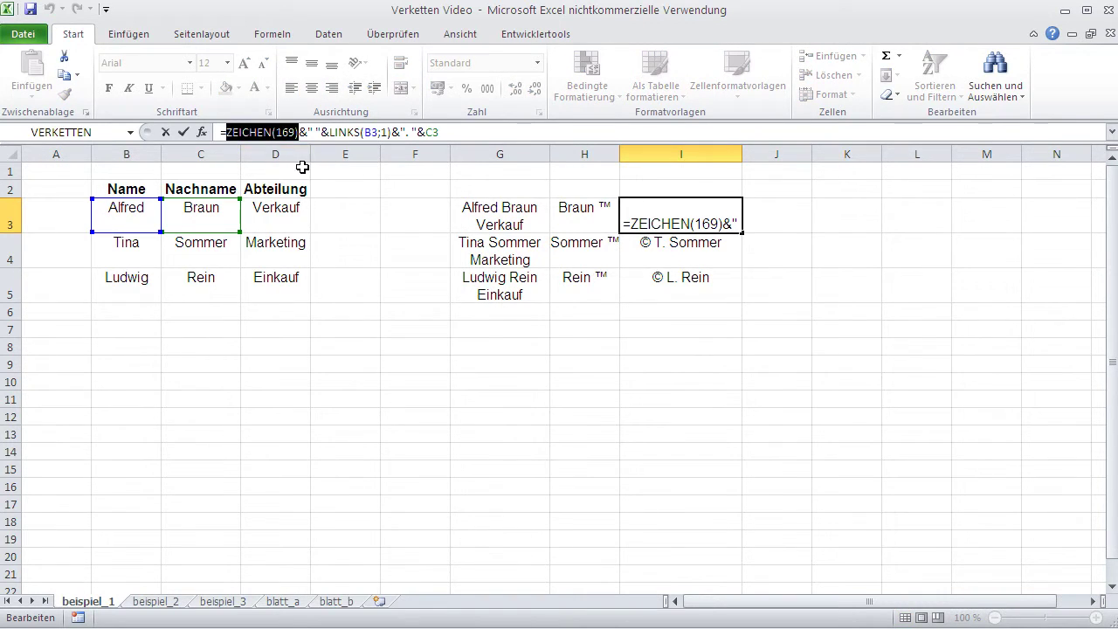
Step: Change the LINKS character count in I3 to 2
left_click_drag(390, 132, 330, 132)
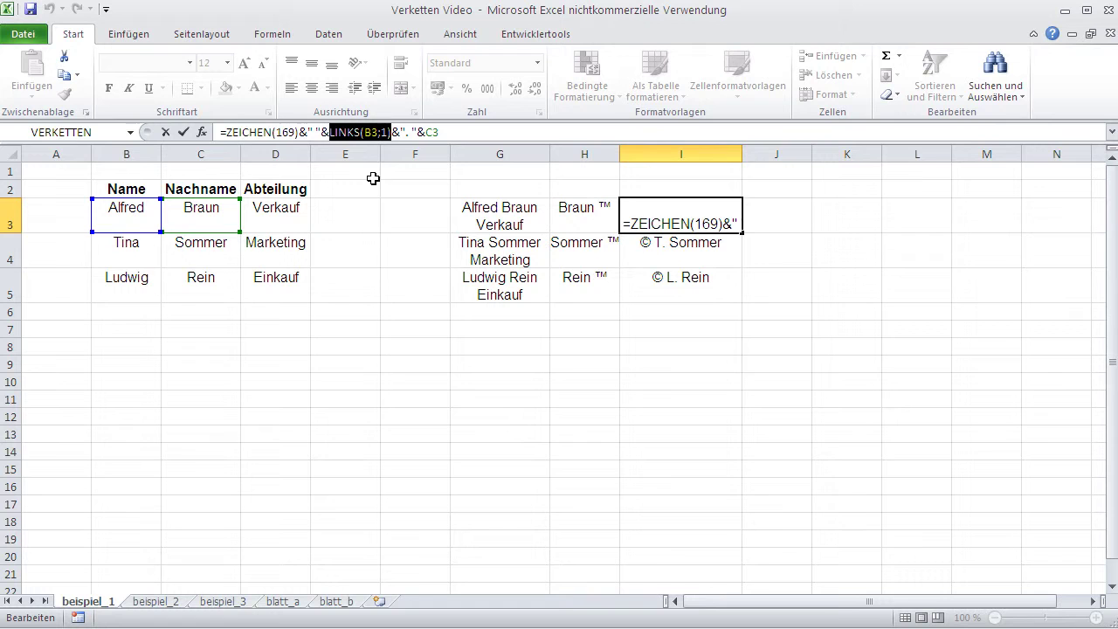
left_click(376, 133)
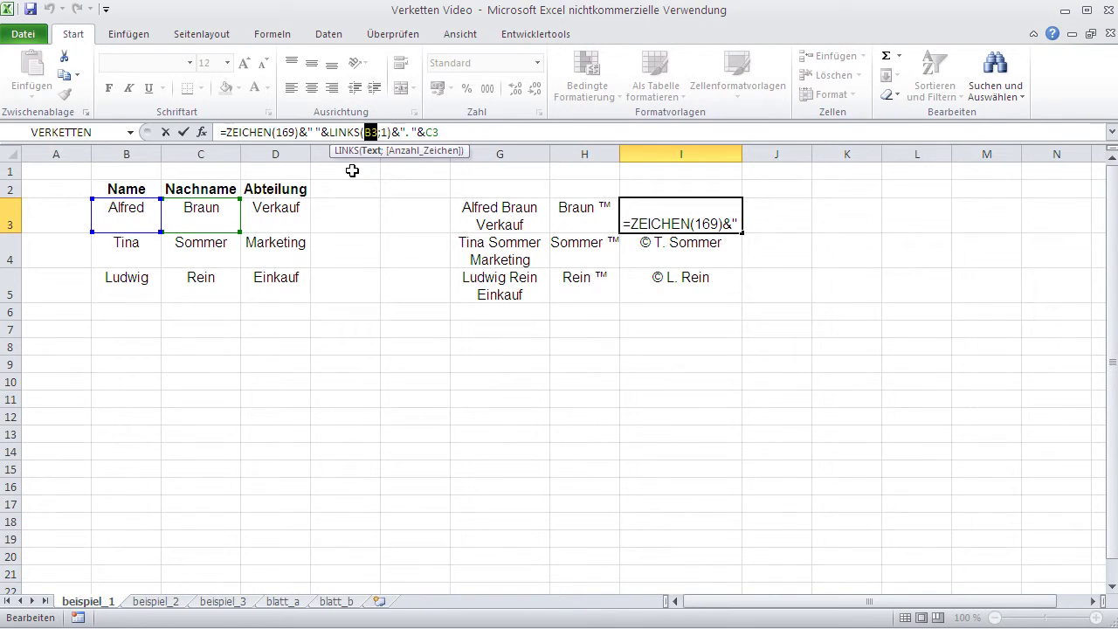
double_click(385, 132)
type("2")
key("Return")
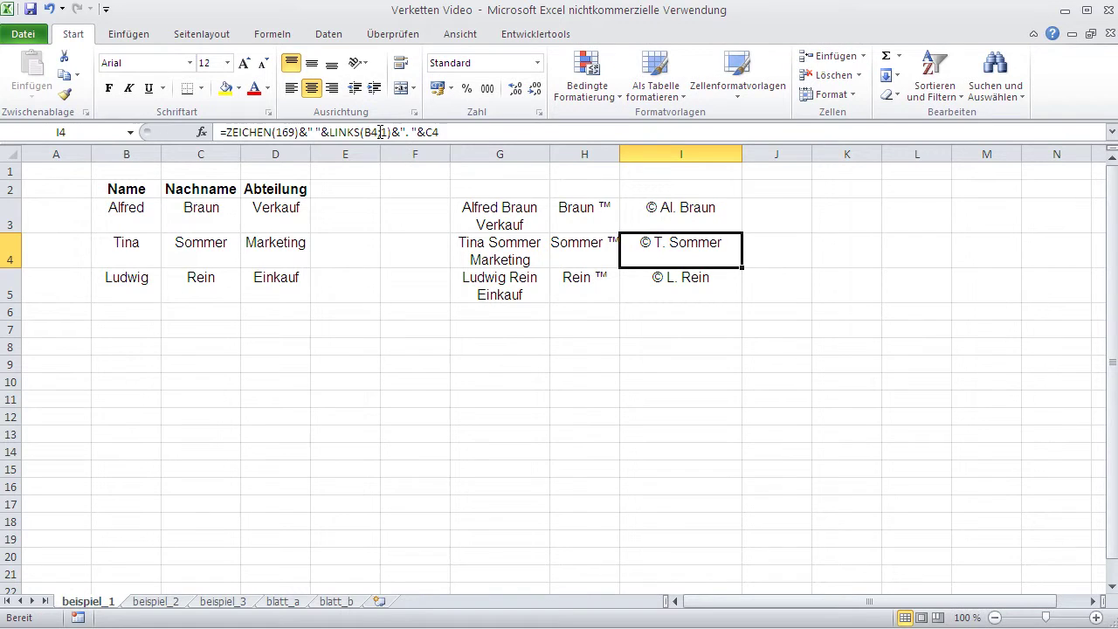
Step: Change the LINKS character count in I3 to 3
left_click(652, 200)
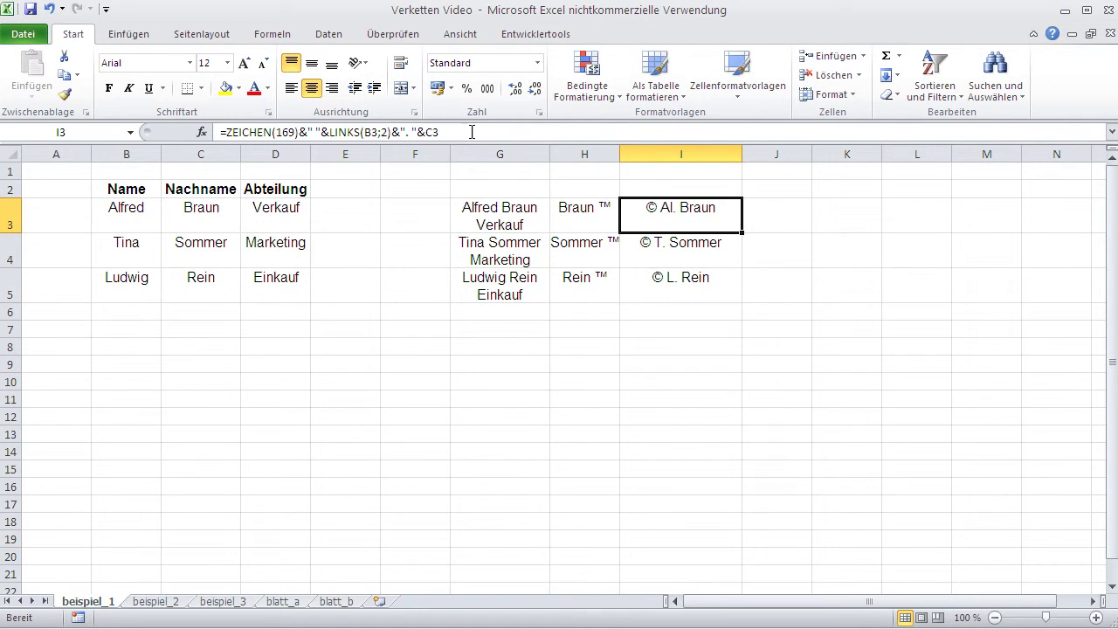
double_click(384, 132)
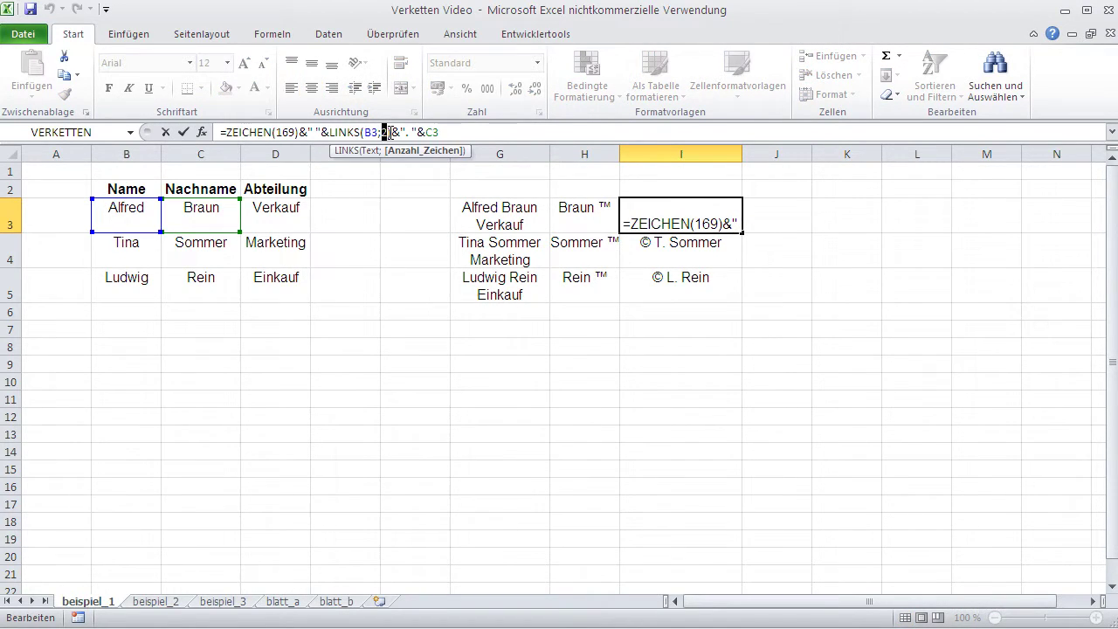
type("3")
key("Return")
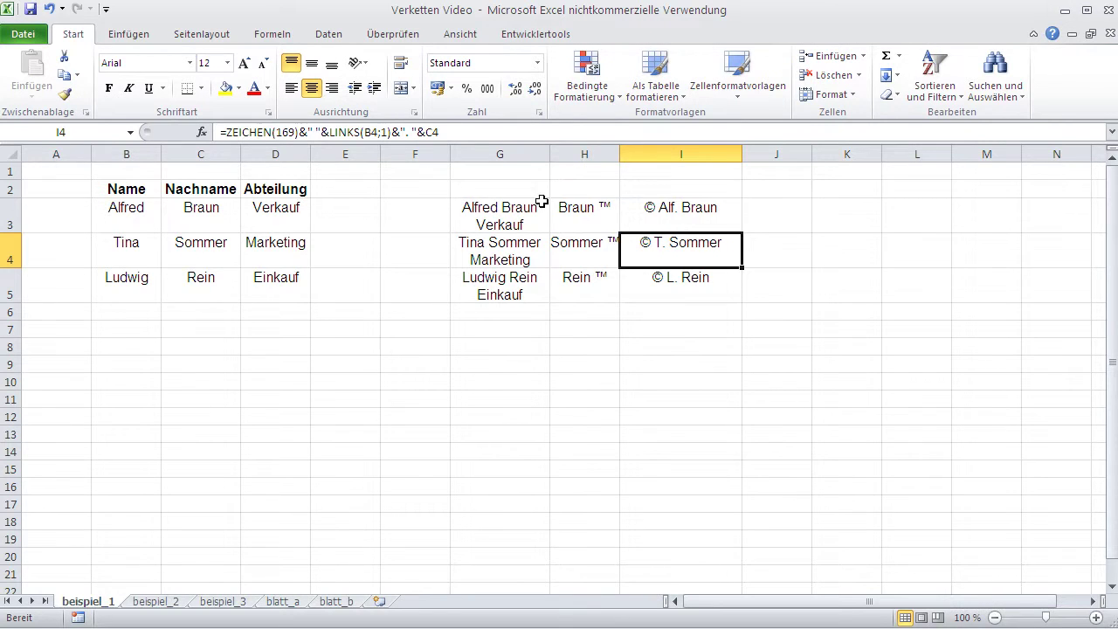
Step: Set the LINKS count back to 1 so I3 reads © A. Braun
left_click(655, 210)
left_click(388, 133)
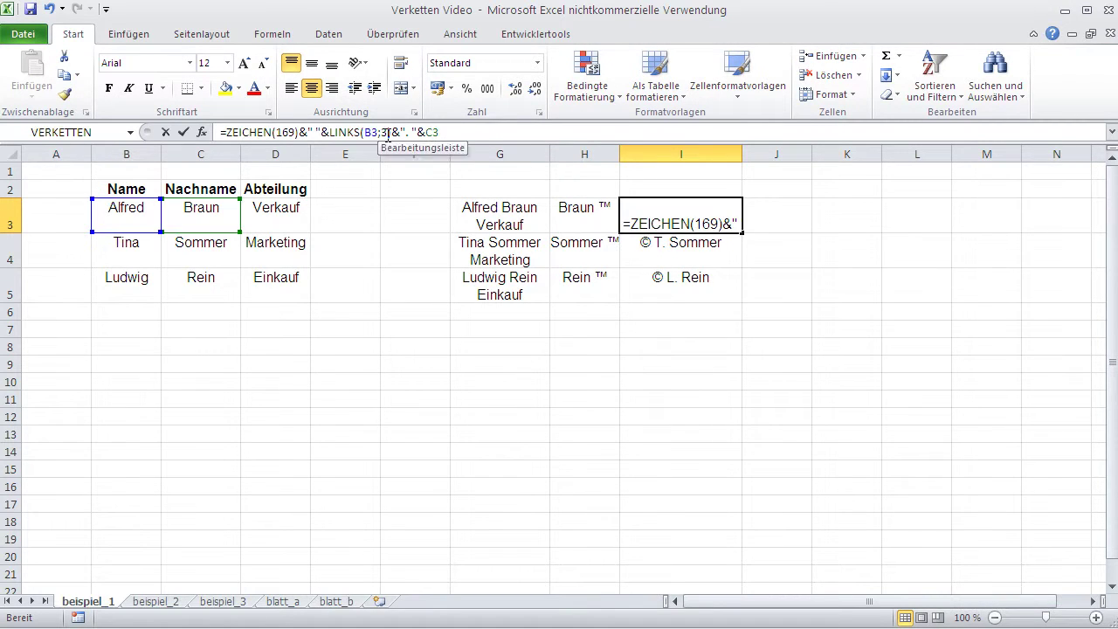
type("1")
key("Return")
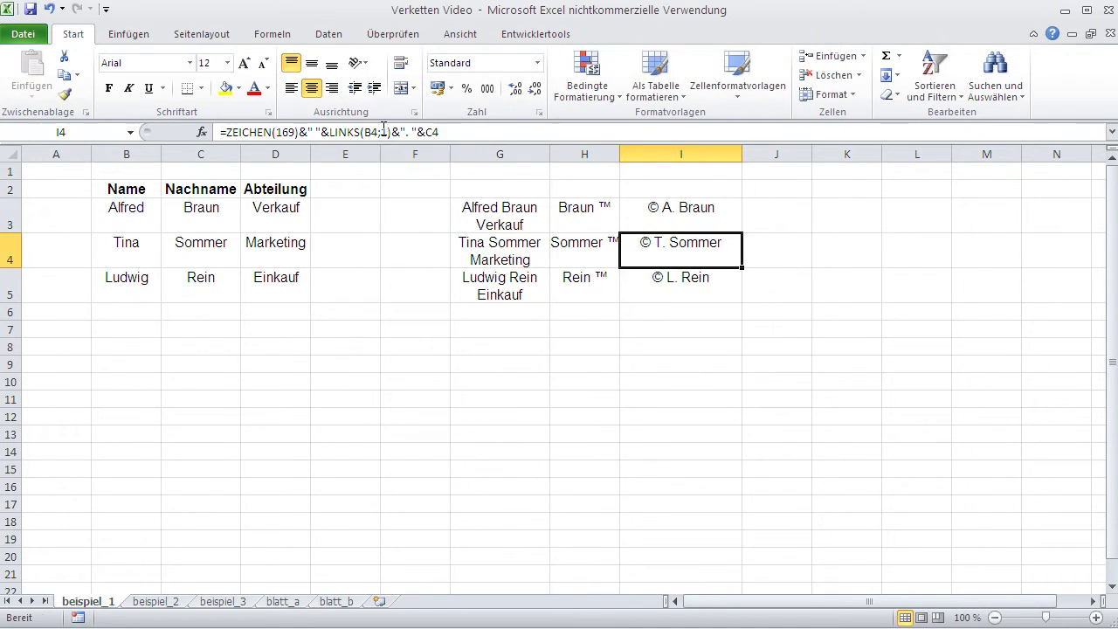
left_click(667, 207)
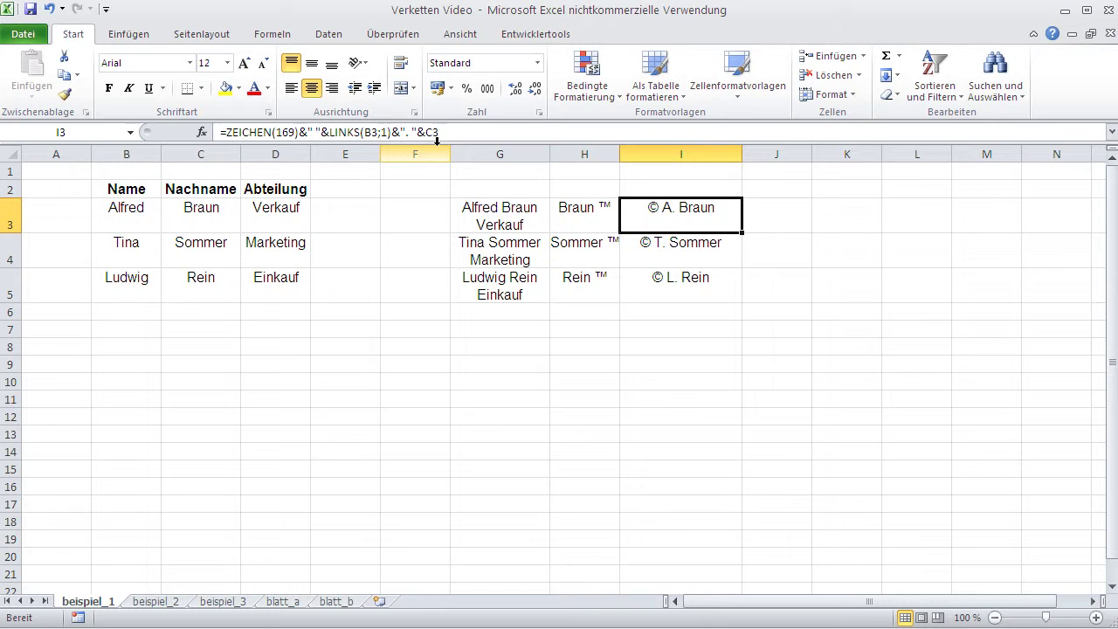
key("Return")
left_click(715, 209)
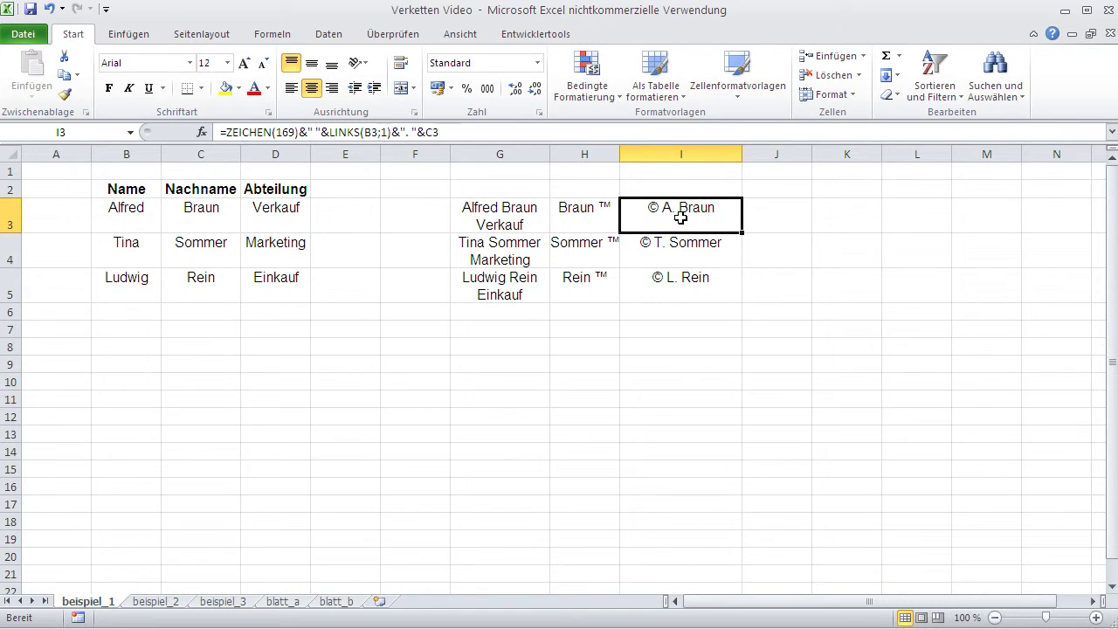
left_click(521, 229)
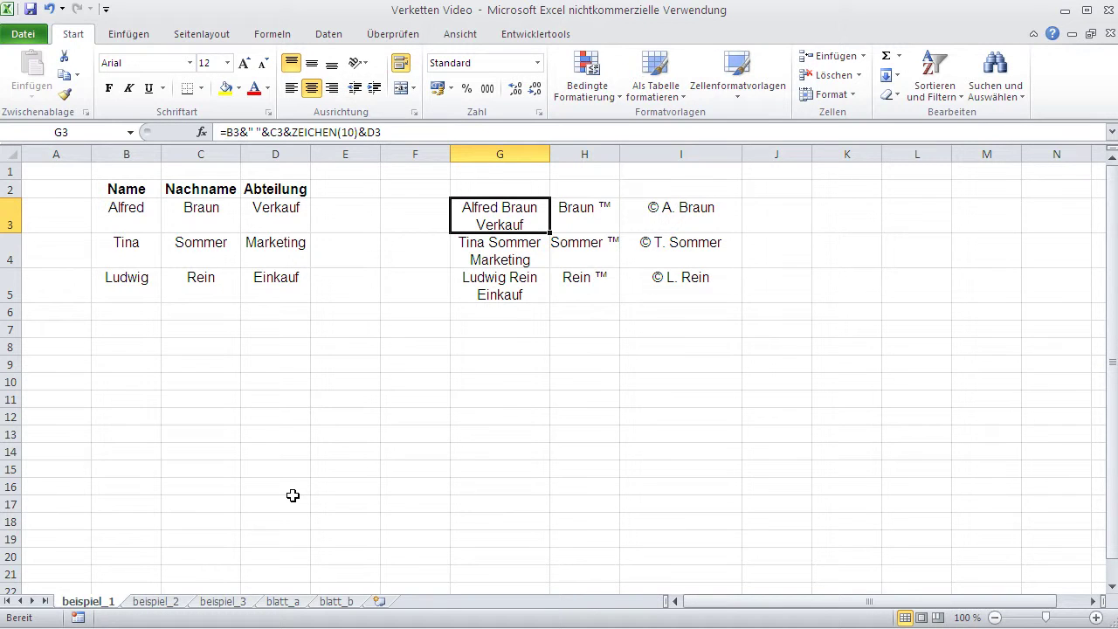
left_click(147, 603)
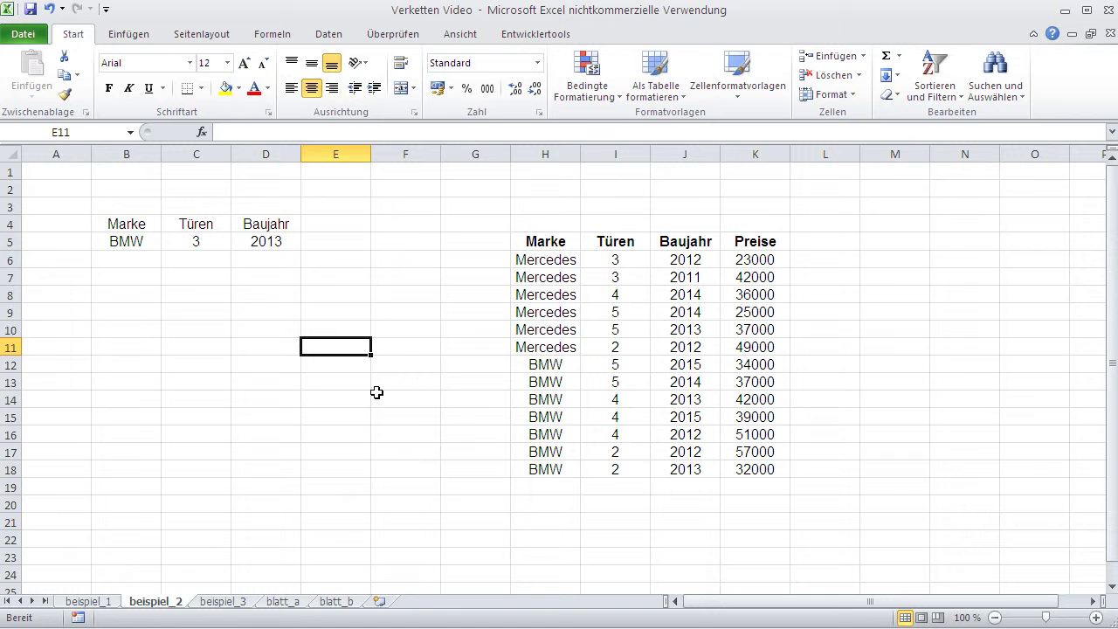
Step: Inspect the car price table and the Marke, Türen and Baujahr input cells
mouse_move(543, 243)
left_mouse_down()
mouse_move(712, 315)
mouse_move(731, 467)
left_mouse_up()
left_click(717, 502)
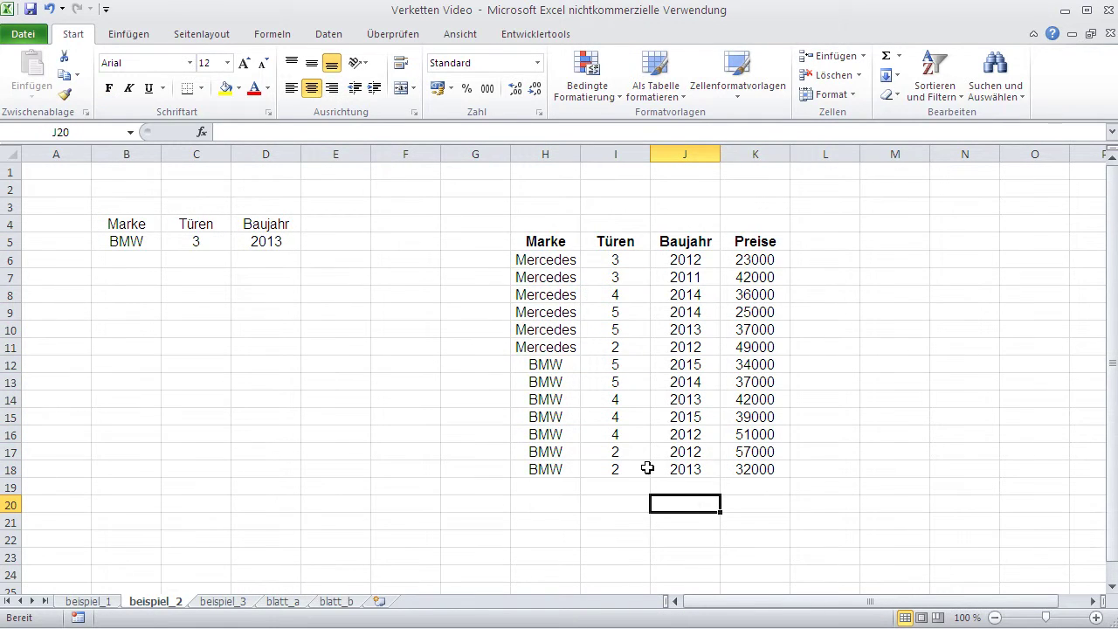
left_click(148, 237)
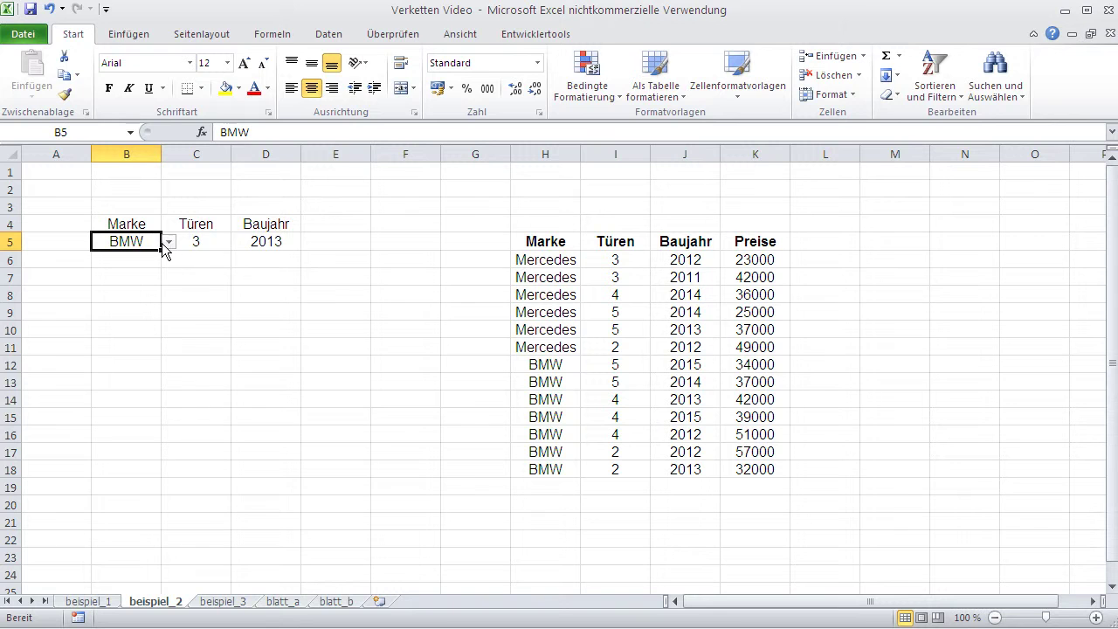
left_click(169, 246)
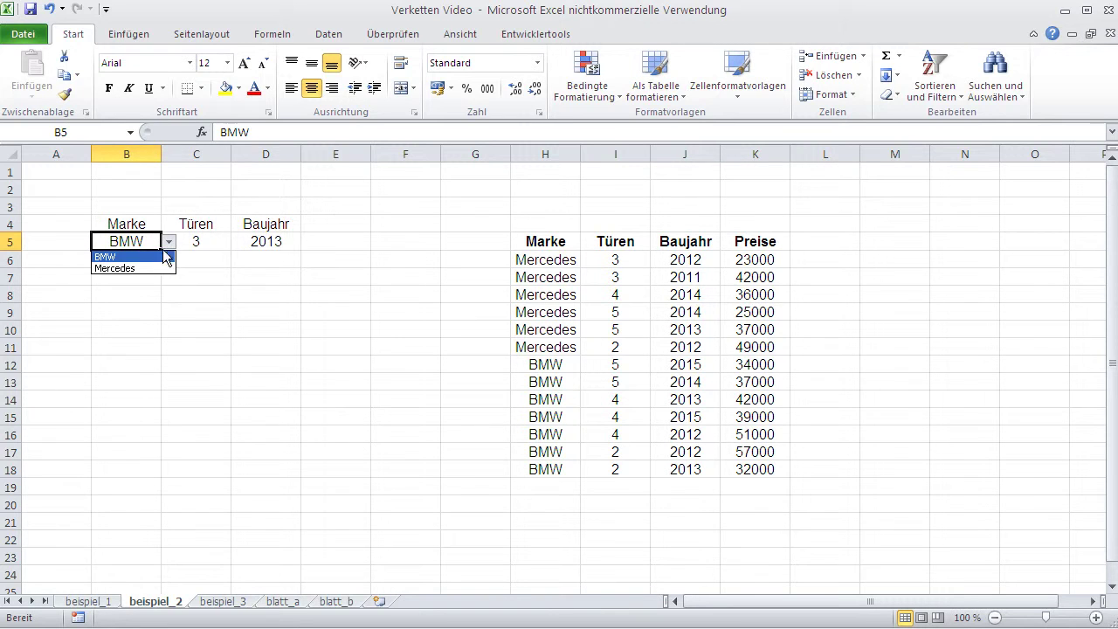
left_click(214, 243)
left_click(211, 242)
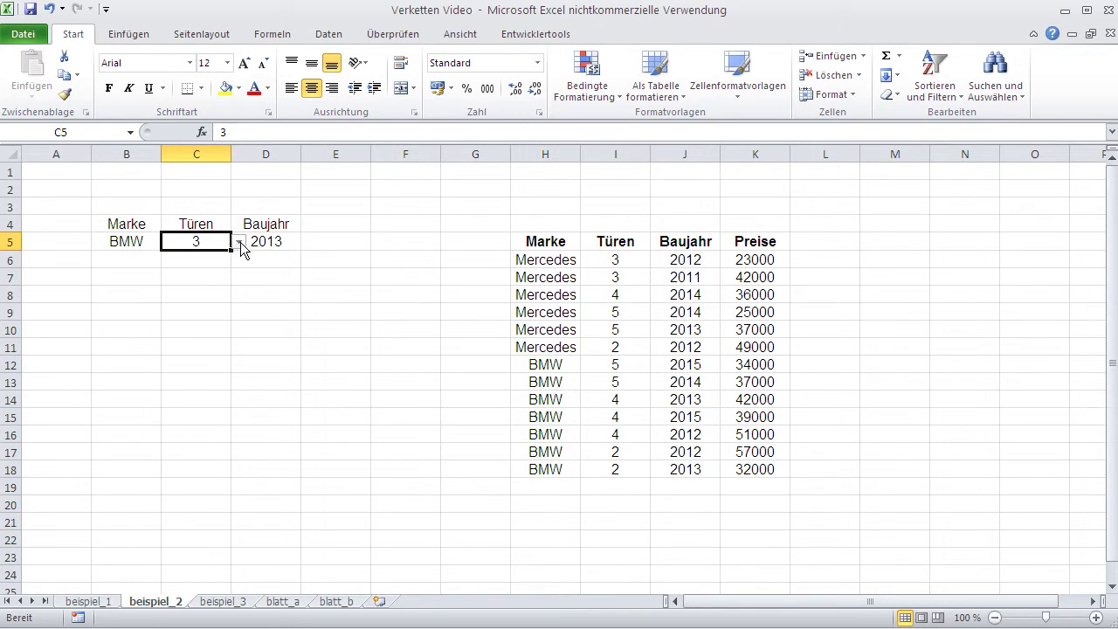
left_click(272, 243)
left_click(207, 298)
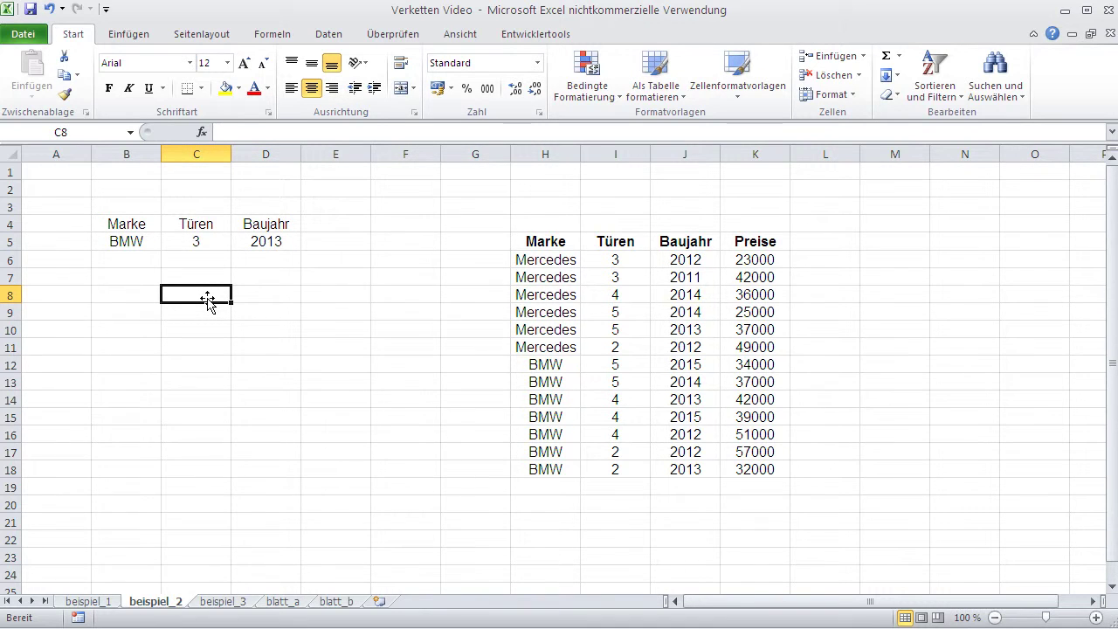
Step: Type the heading "Auto-Code" in G5
left_click(469, 243)
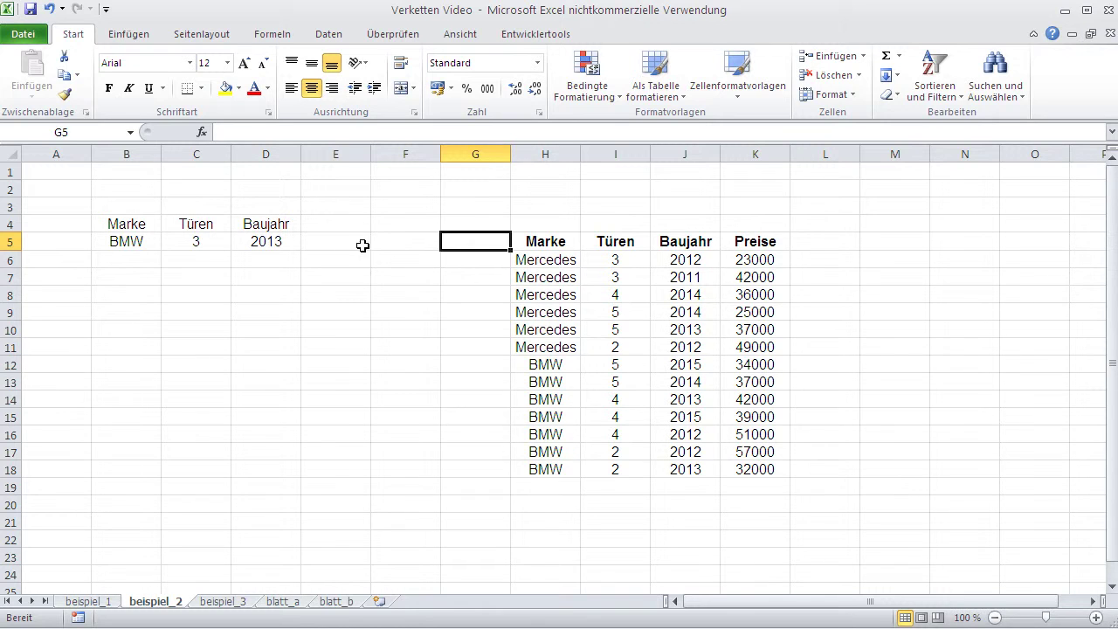
left_click(187, 281)
left_click(187, 297)
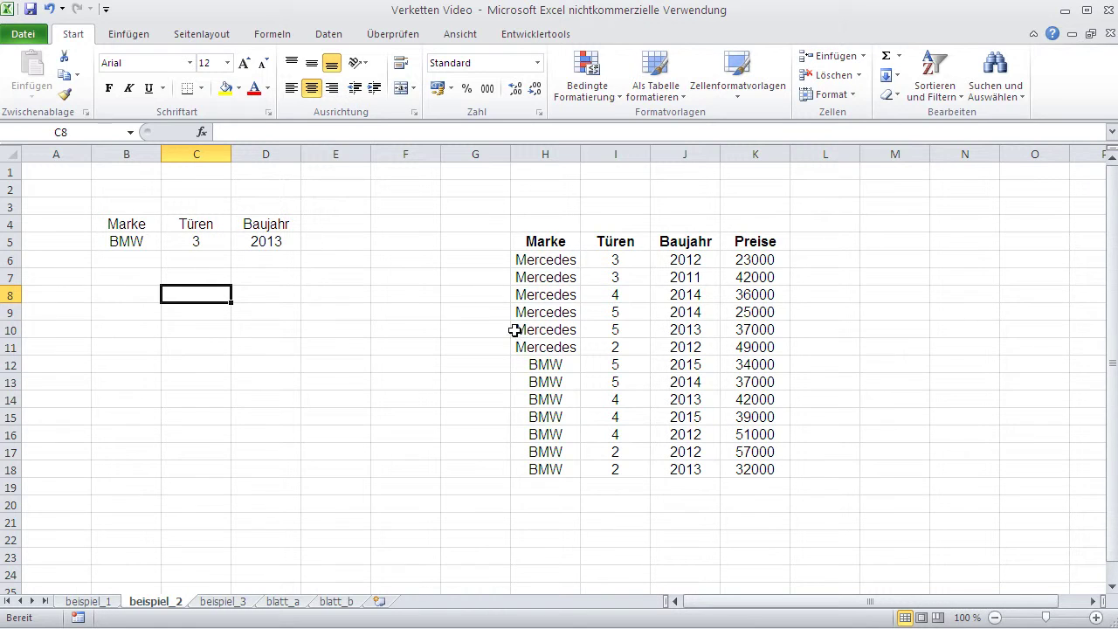
left_click(479, 245)
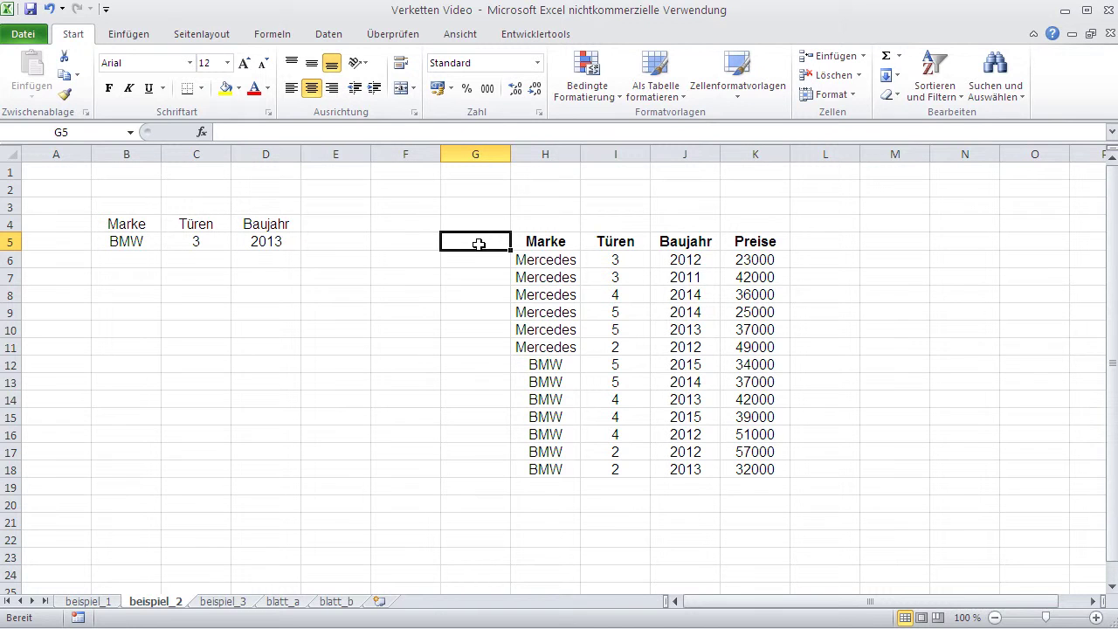
type("Auto-Code")
Step: Make the Auto-Code heading in G5 bold and autofit column G to fit it
key("Return")
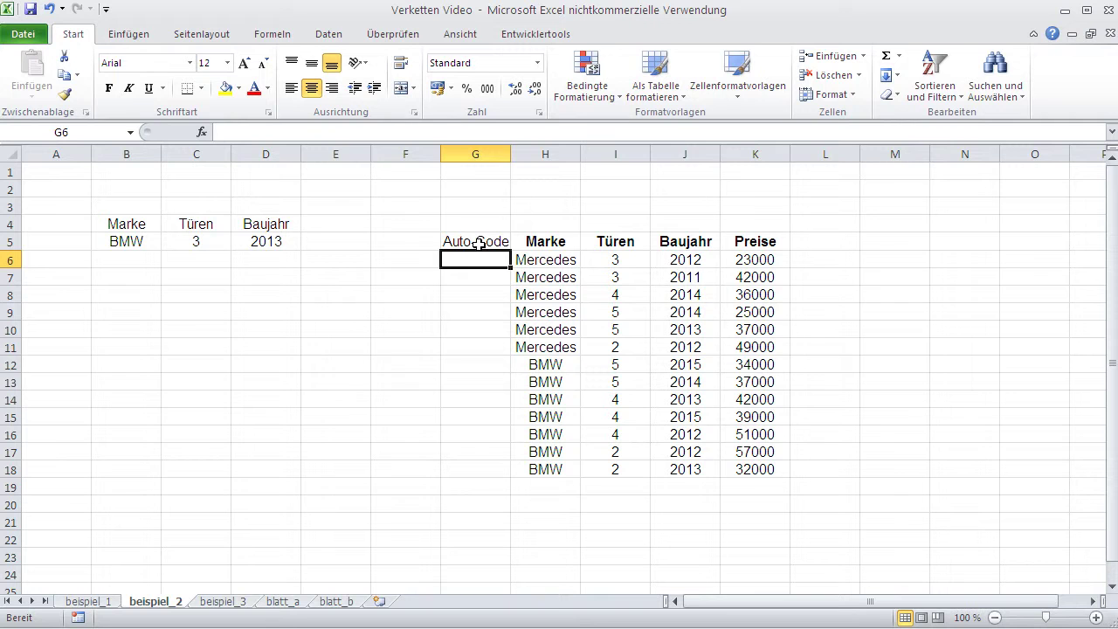
left_click(479, 245)
left_click(108, 88)
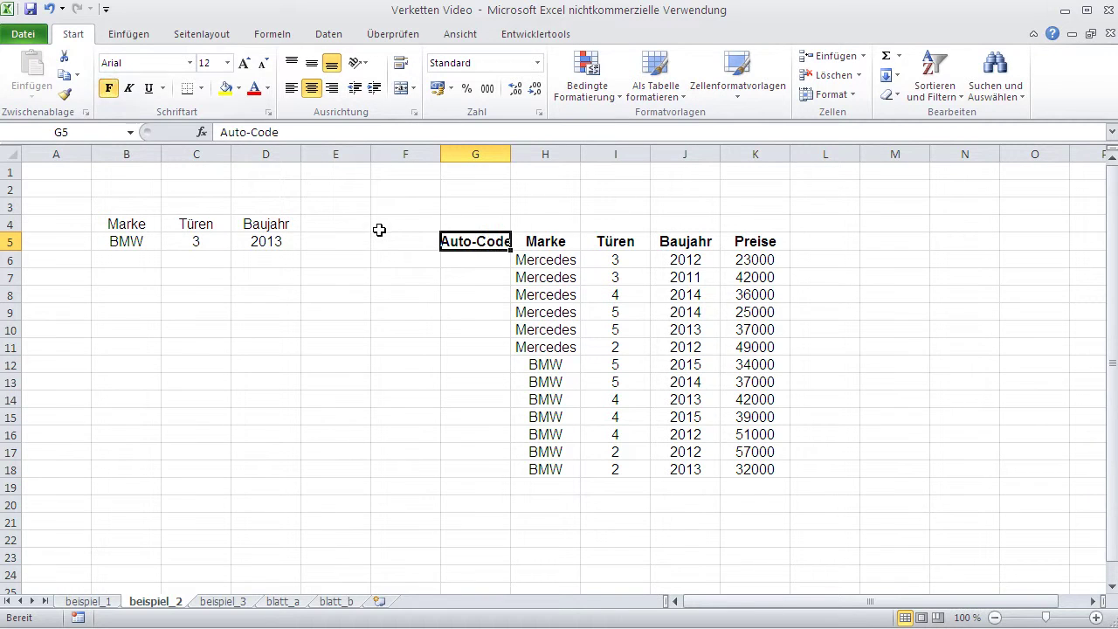
left_click(484, 265)
double_click(511, 154)
Step: Start the G6 formula with =H6, referencing the Mercedes brand
left_click(556, 259)
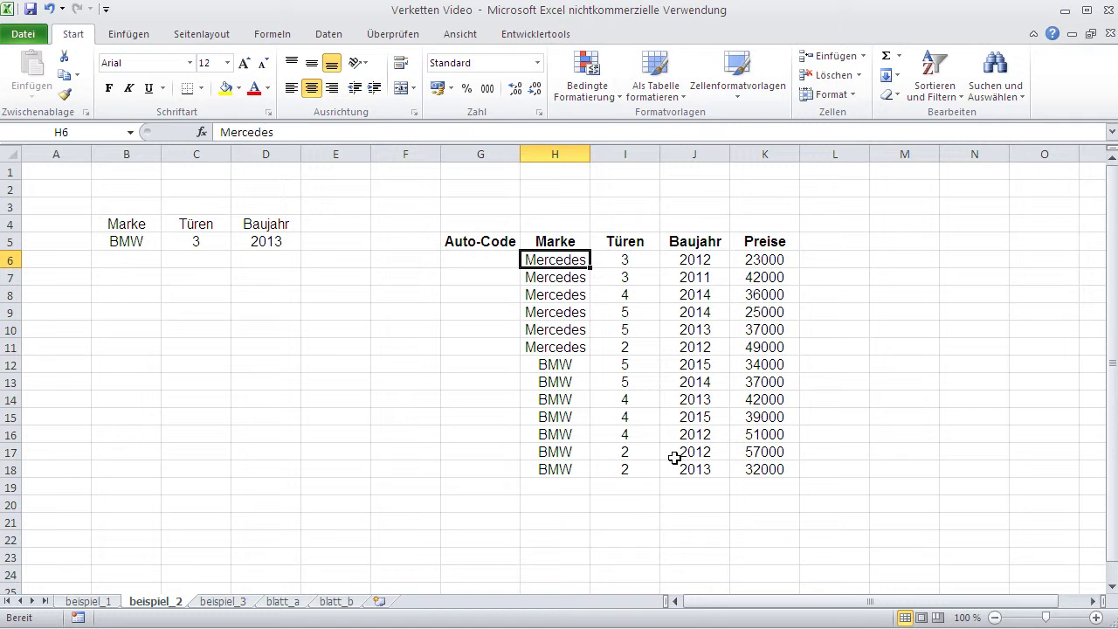
left_click(438, 257)
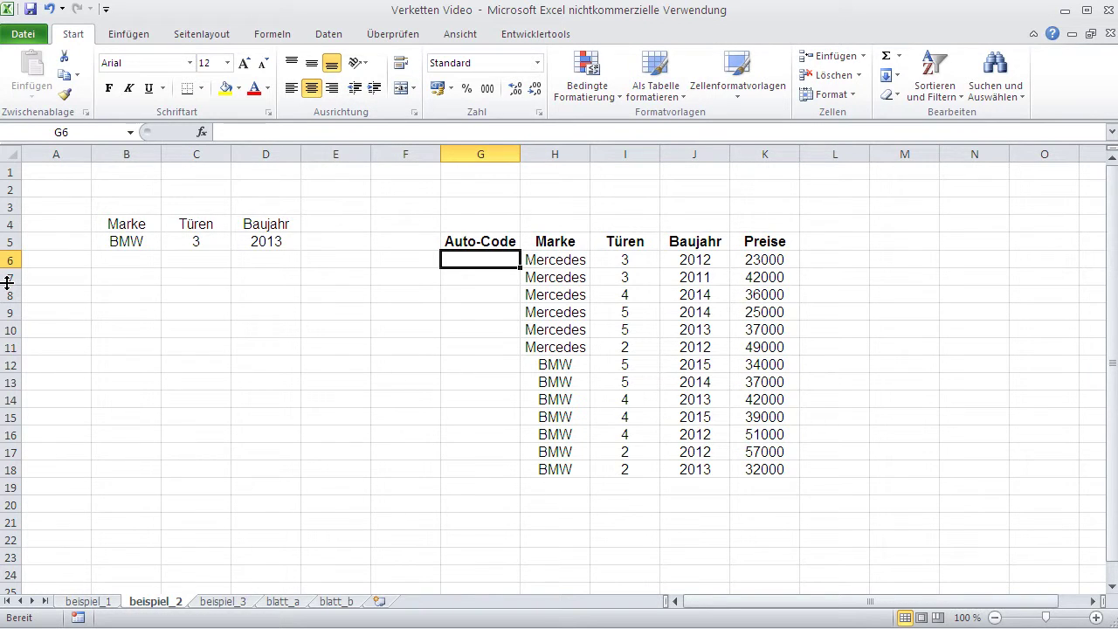
type("=")
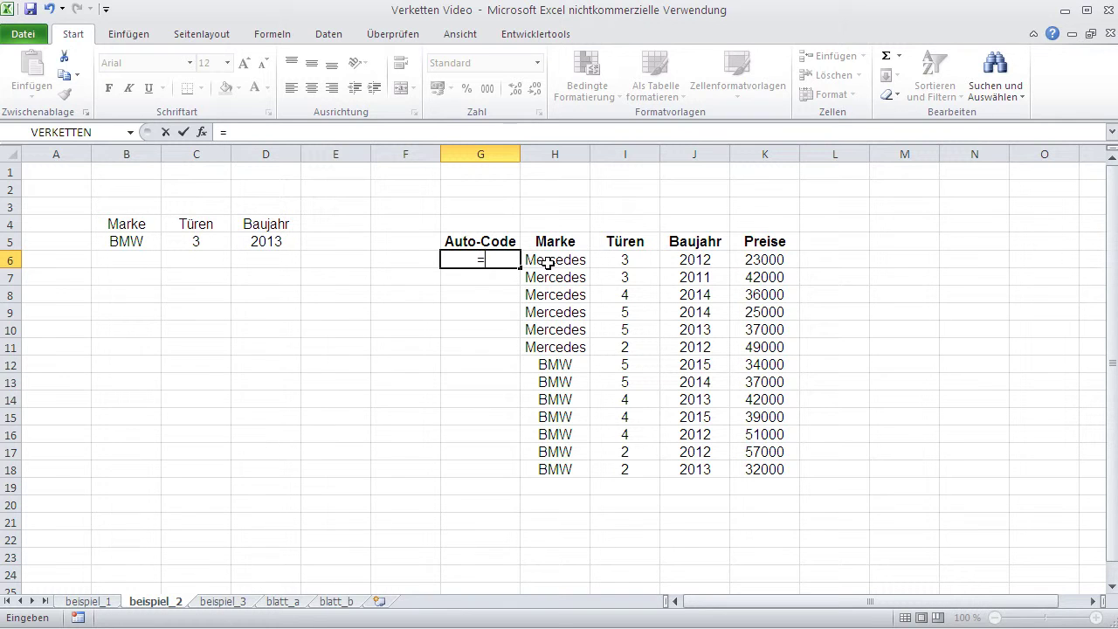
left_click(548, 261)
Step: Complete G6's formula as =H6&"-"&I6&"-"&J6, joining brand, doors and year
type("&\"-\"")
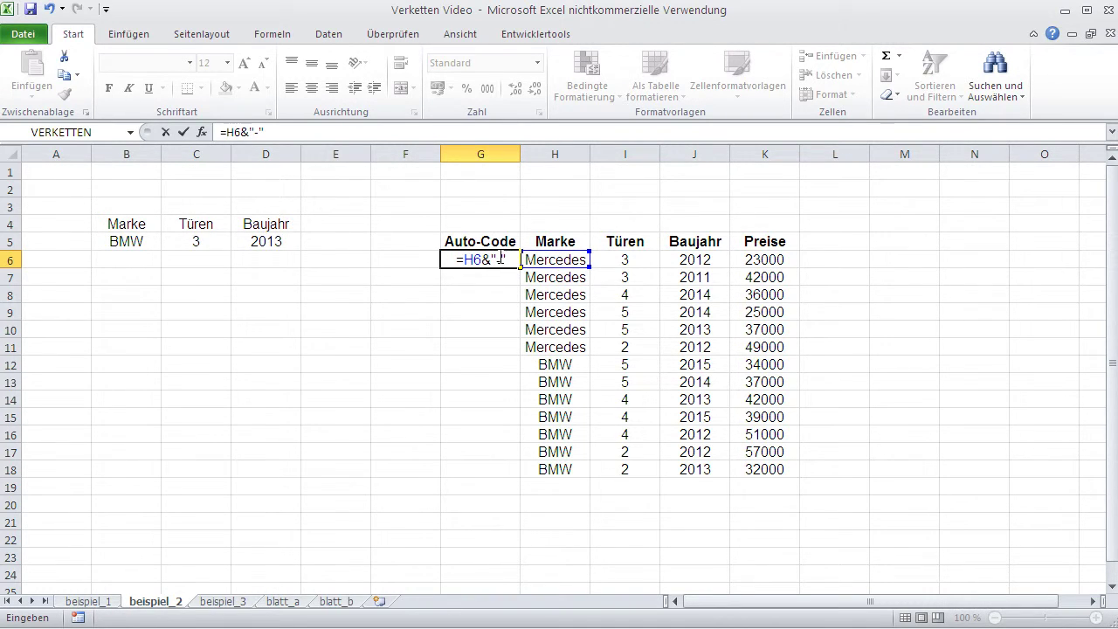
type("&")
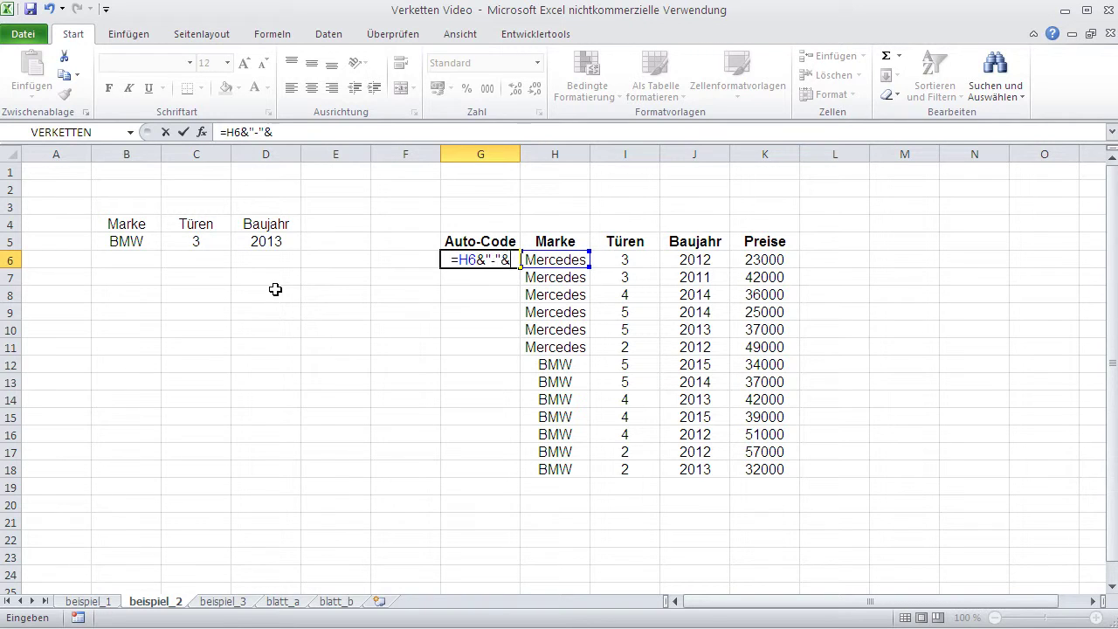
left_click(630, 260)
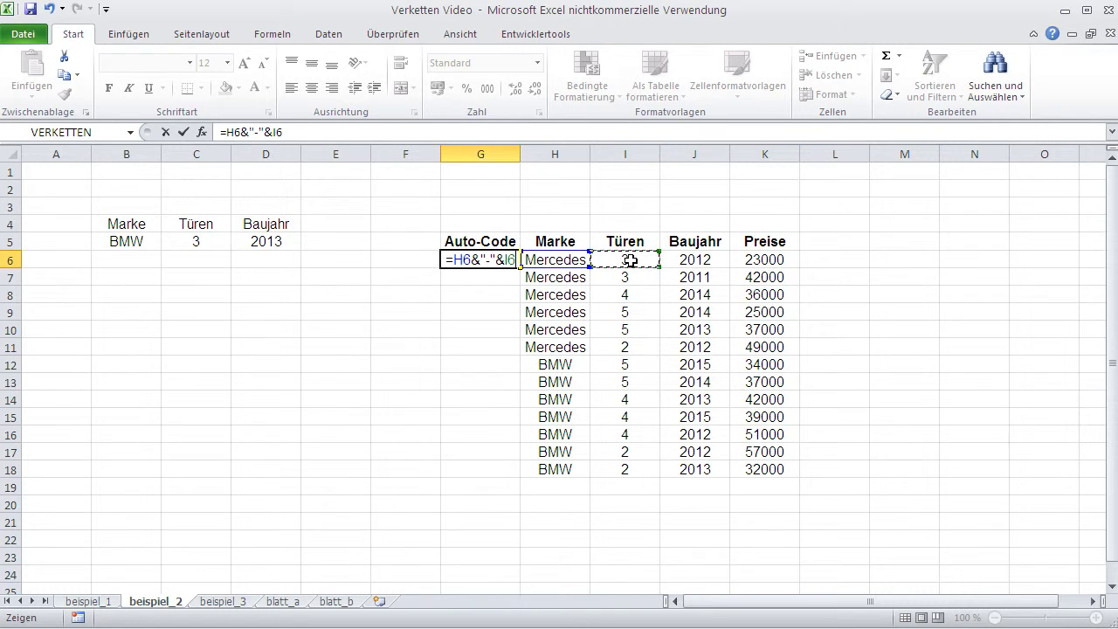
type("&\"-\"")
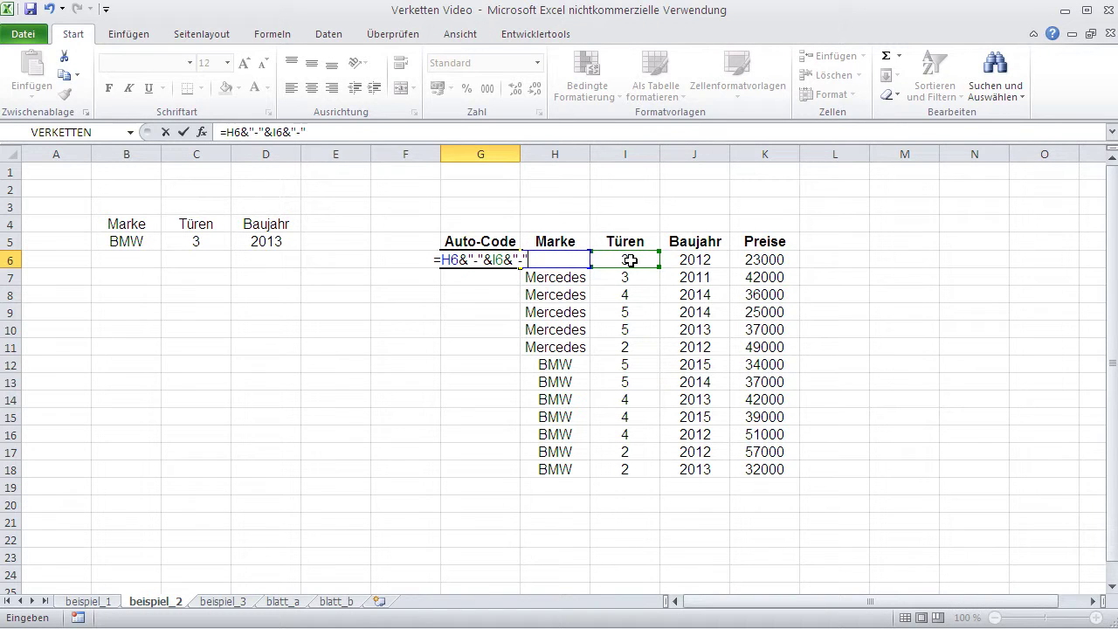
type("&")
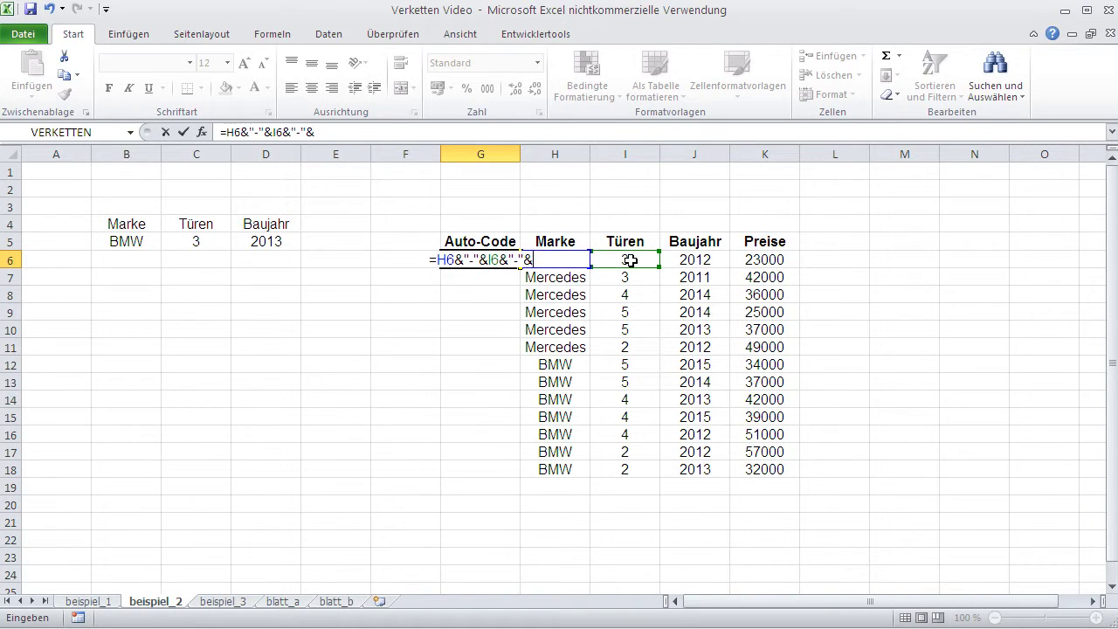
left_click(688, 260)
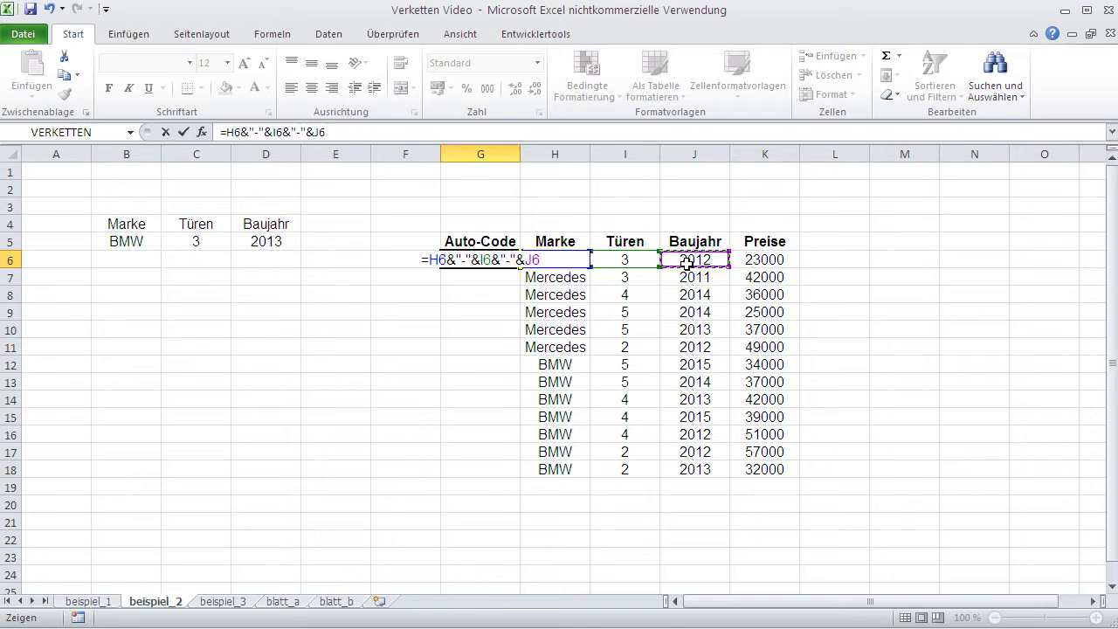
key("Return")
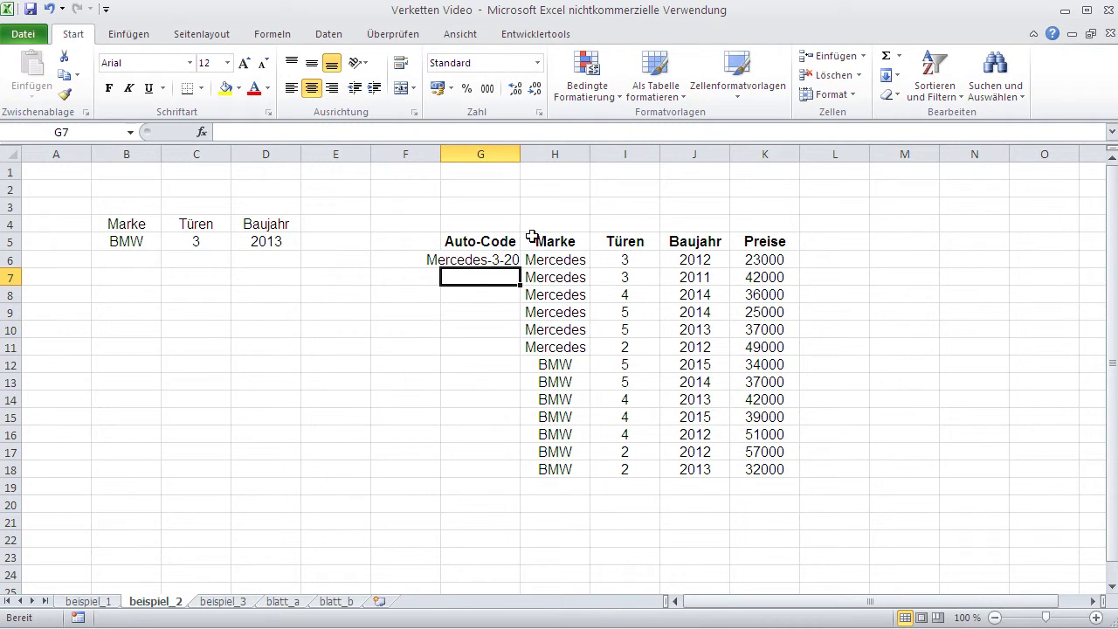
Step: Autofit column G and fill the Auto-Code formula down to G18
double_click(520, 154)
left_click(516, 260)
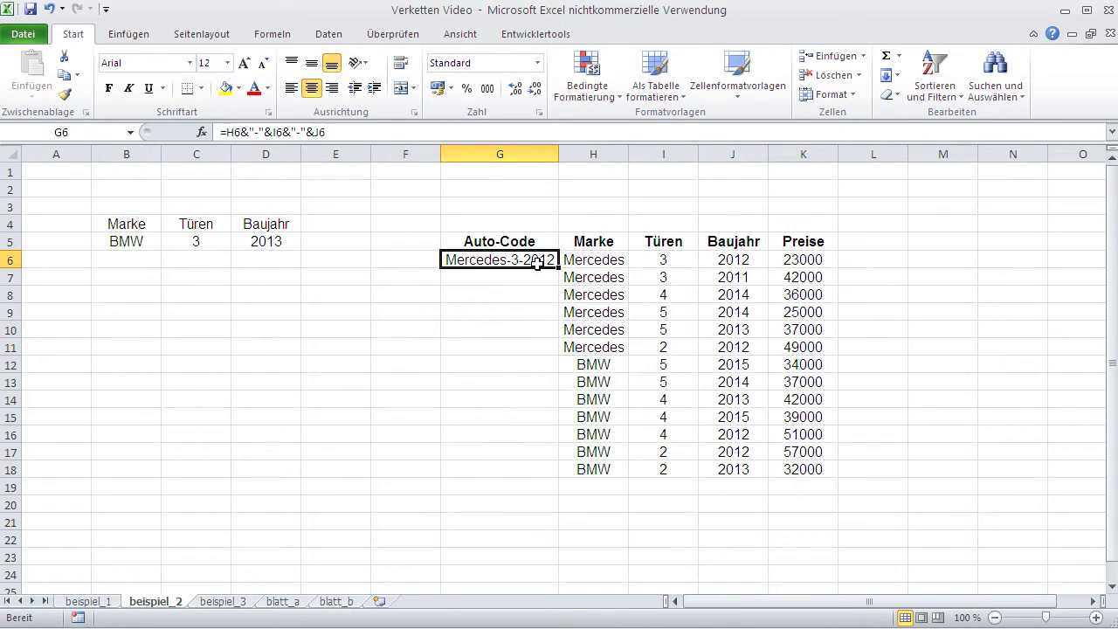
left_click_drag(556, 267, 559, 273)
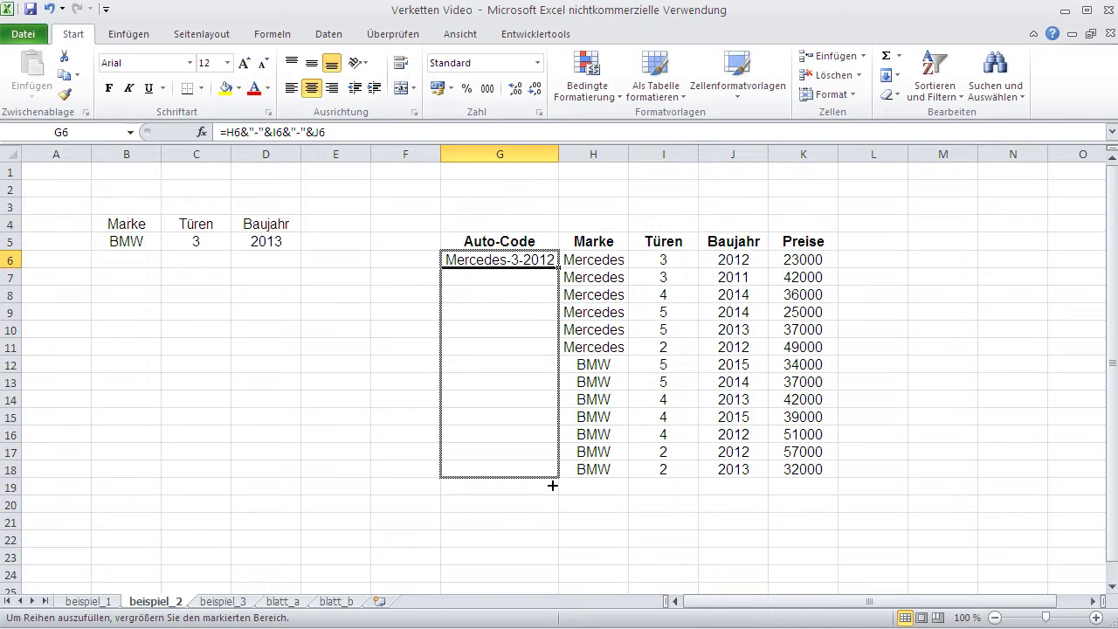
left_click_drag(556, 455, 552, 481)
left_click(547, 491)
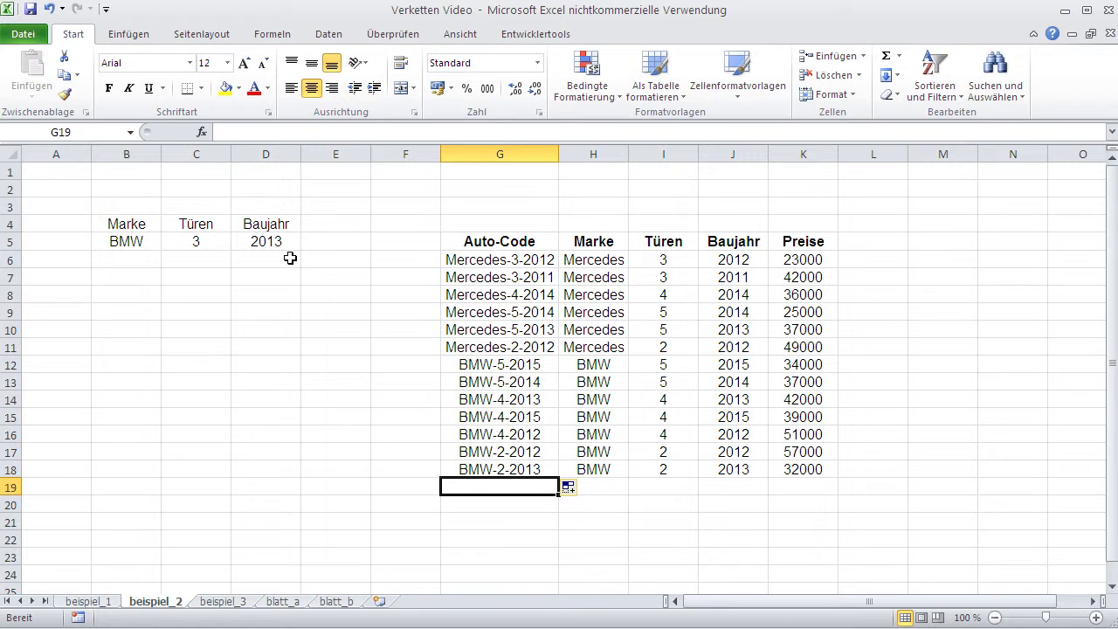
left_click(187, 312)
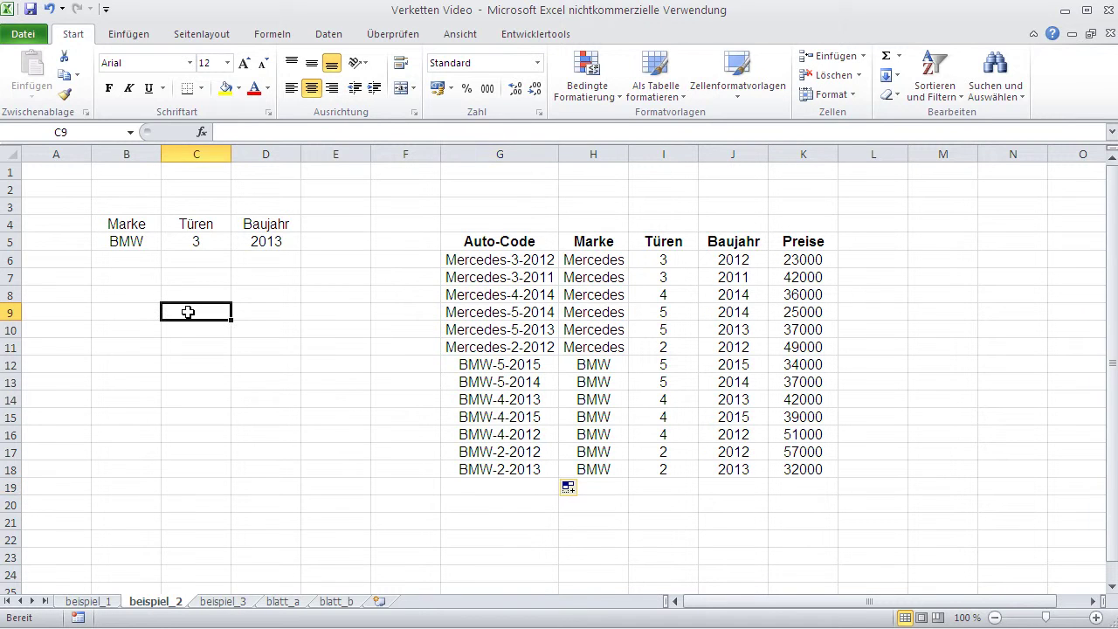
Step: Choose SVERWEIS from the Matrix category for cell C9
left_click(203, 132)
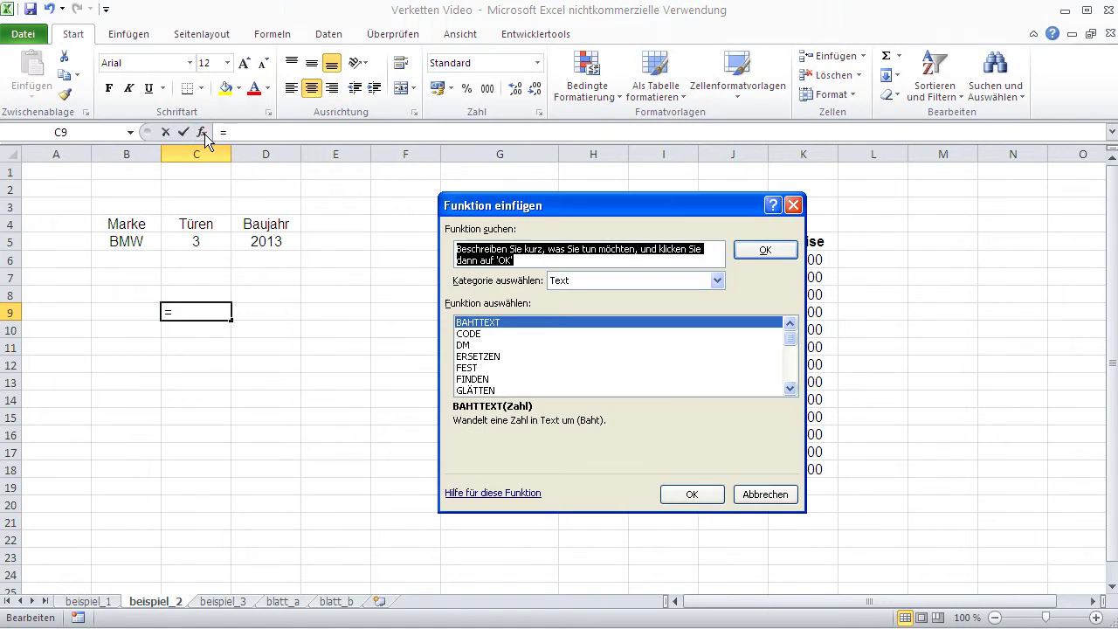
left_click(620, 282)
left_click(595, 365)
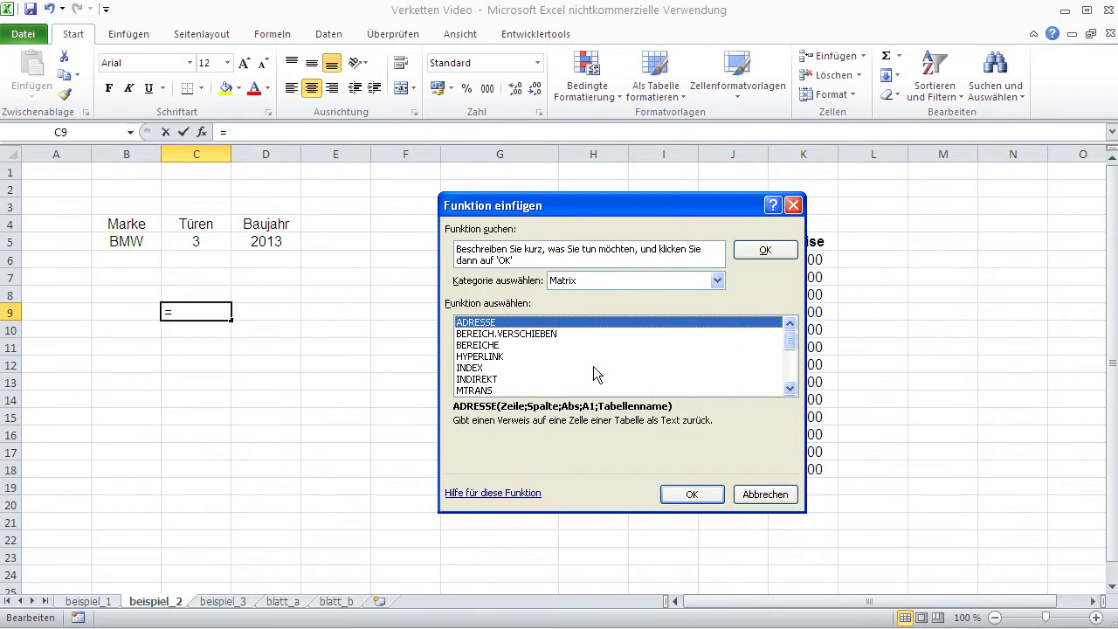
left_click_drag(789, 350, 789, 369)
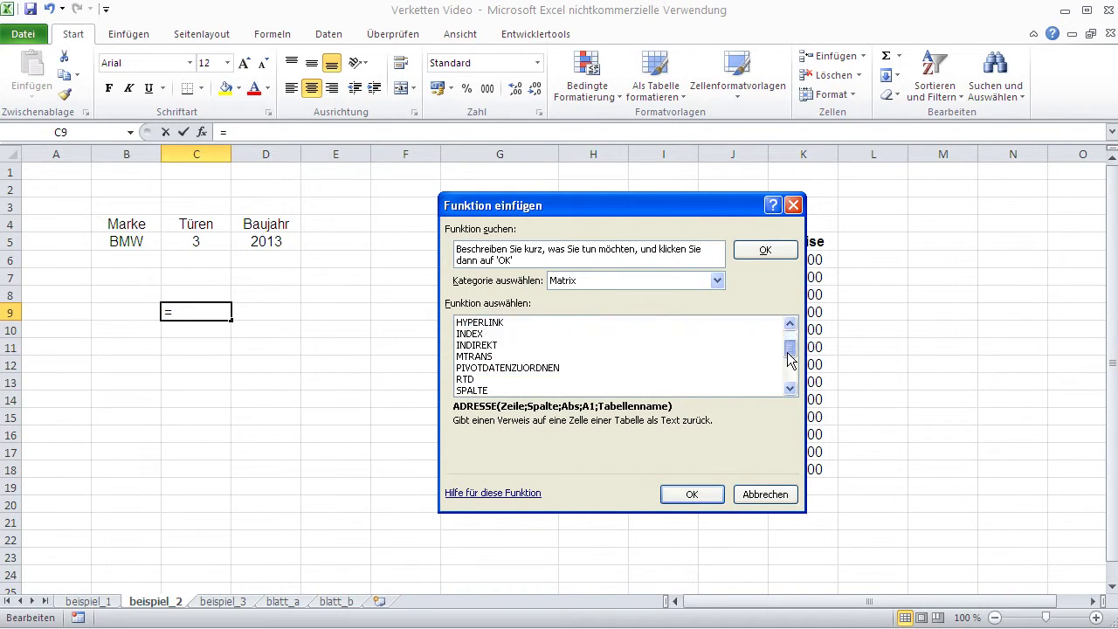
left_click(500, 368)
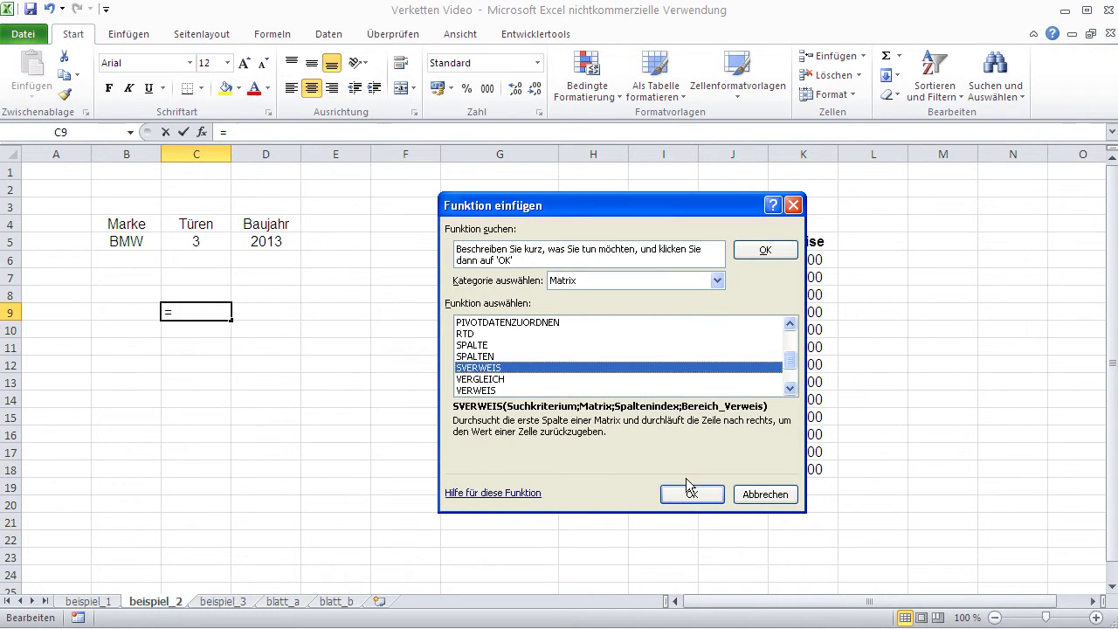
left_click(689, 493)
left_click_drag(538, 233, 249, 401)
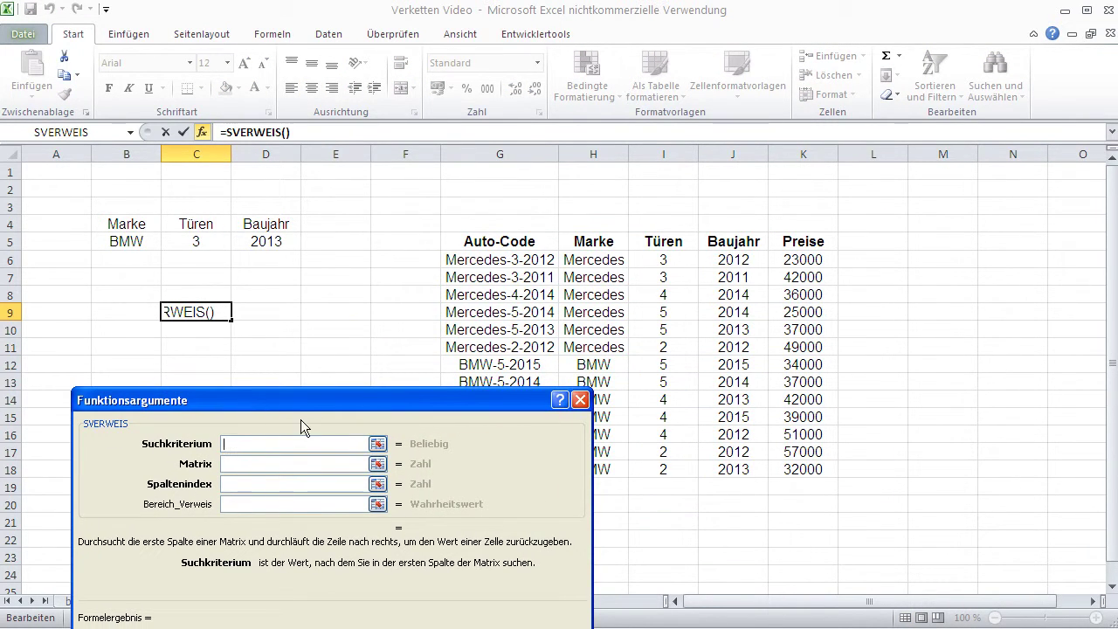
left_click_drag(302, 401, 263, 407)
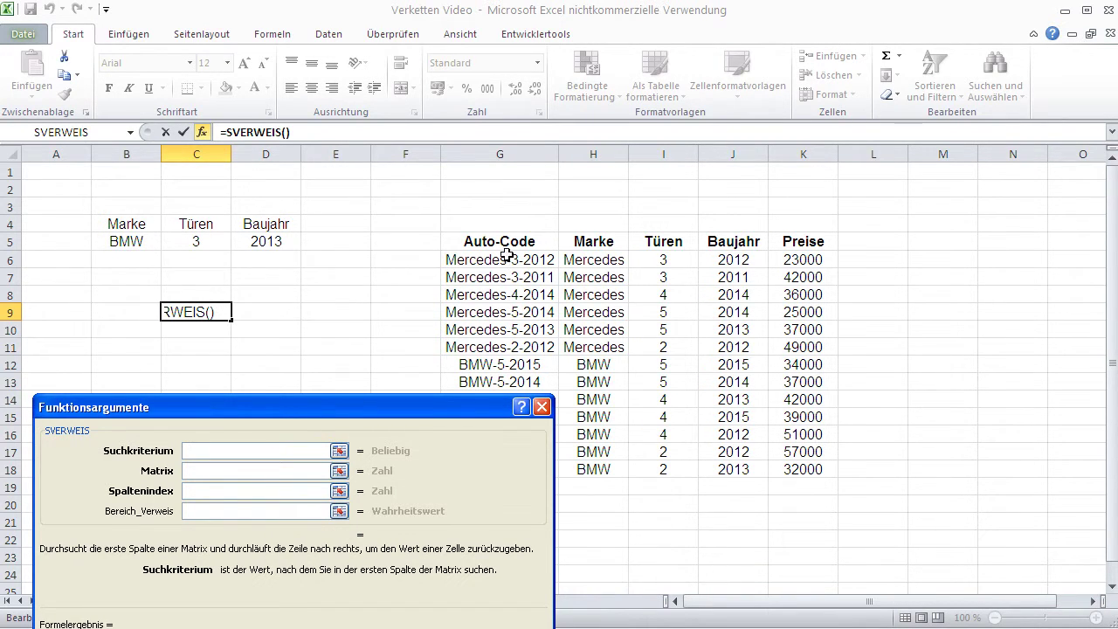
Step: Set the lookup value to B5&"-"&C5&"-"&D5 and the table range to G6:K18
left_click(121, 244)
type("&\"-\"&")
left_click(187, 239)
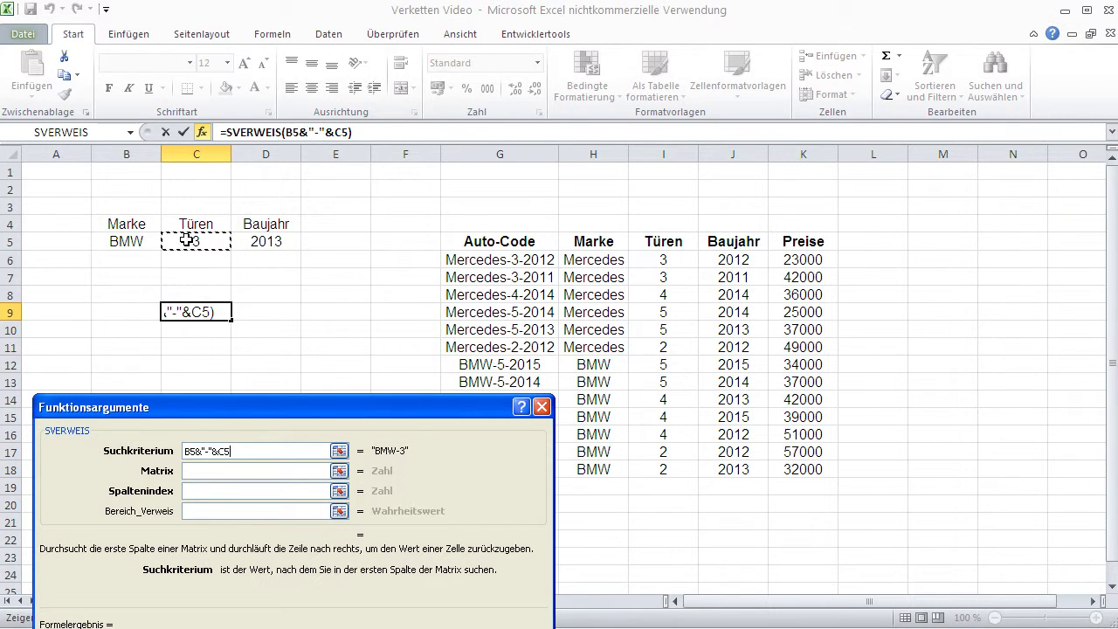
type("&\"-\"&")
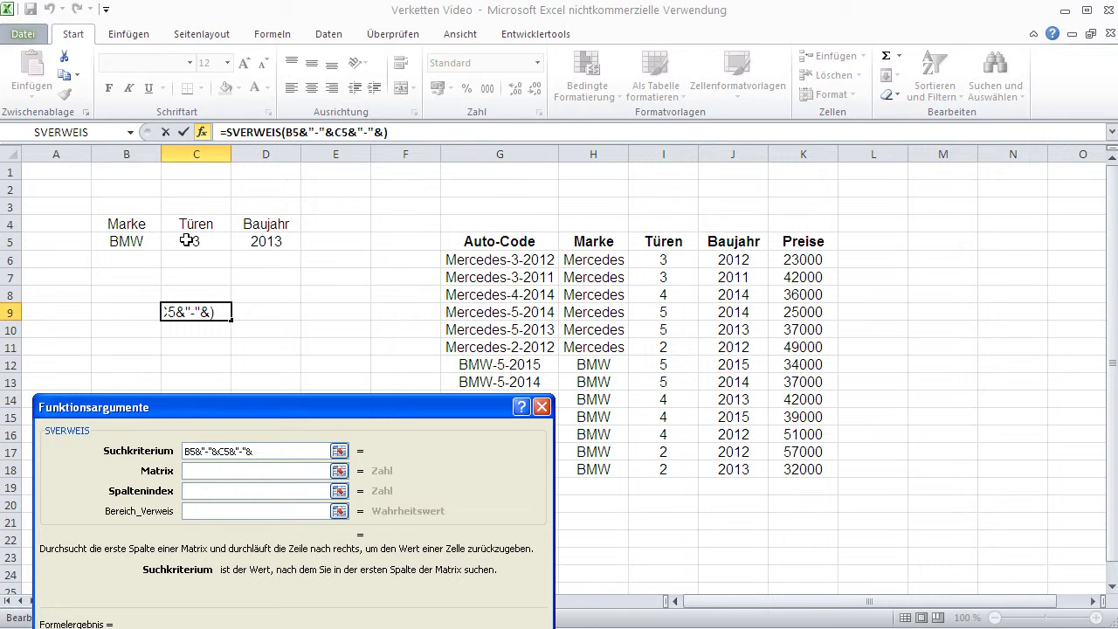
left_click(278, 243)
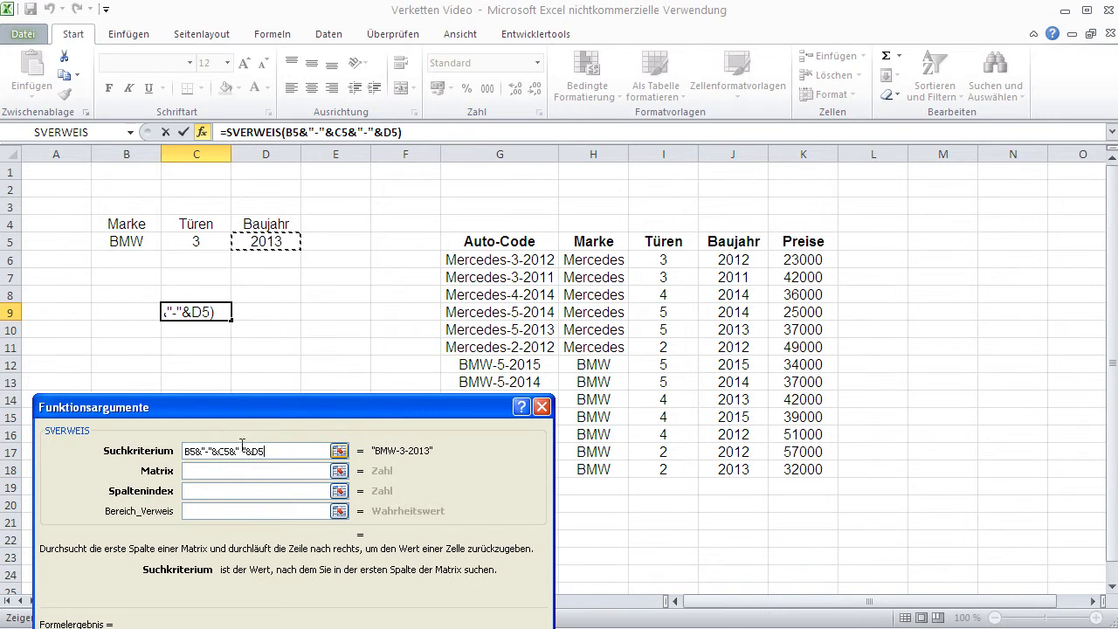
left_click(253, 471)
left_click_drag(270, 418, 144, 246)
left_click_drag(463, 260, 790, 469)
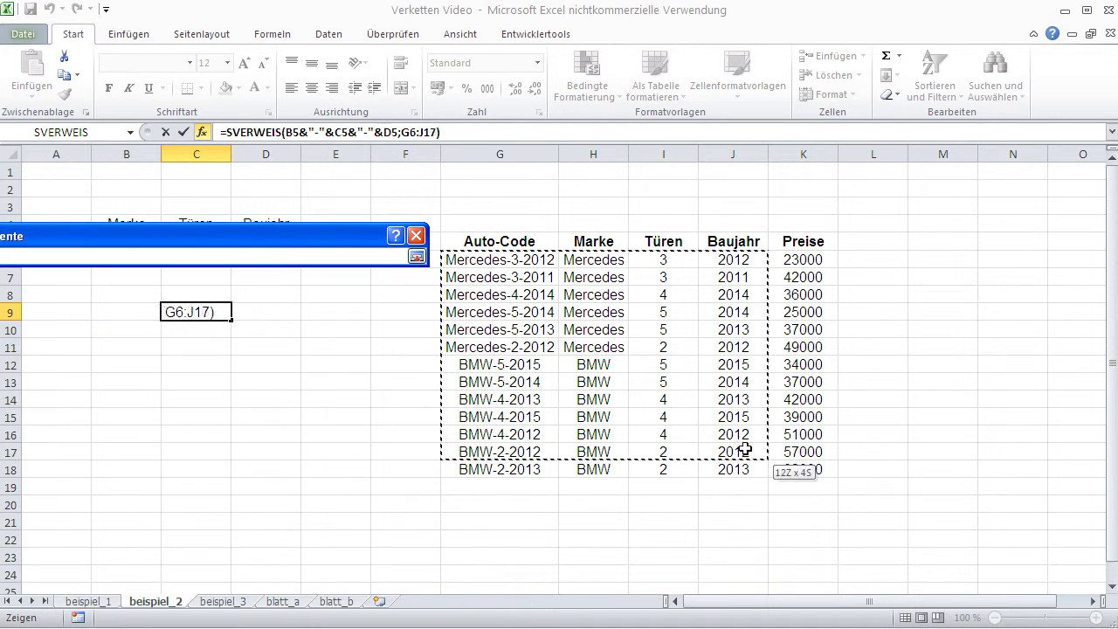
left_click_drag(250, 240, 223, 253)
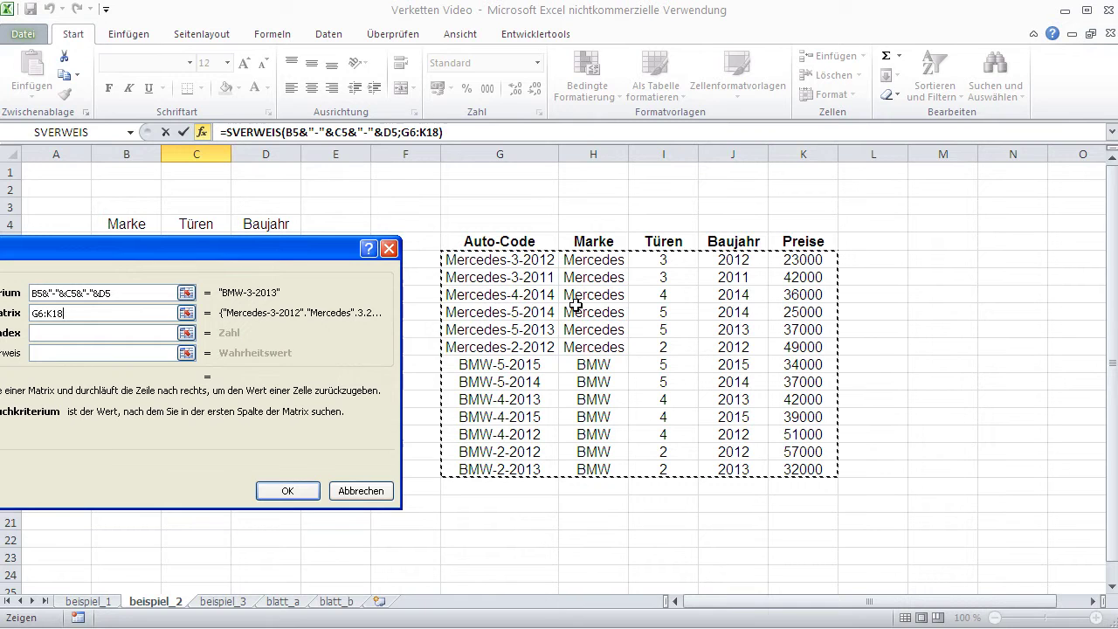
Step: Enter column index 5 and falsch for exact match, then confirm the SVERWEIS formula
left_click(57, 330)
type("5")
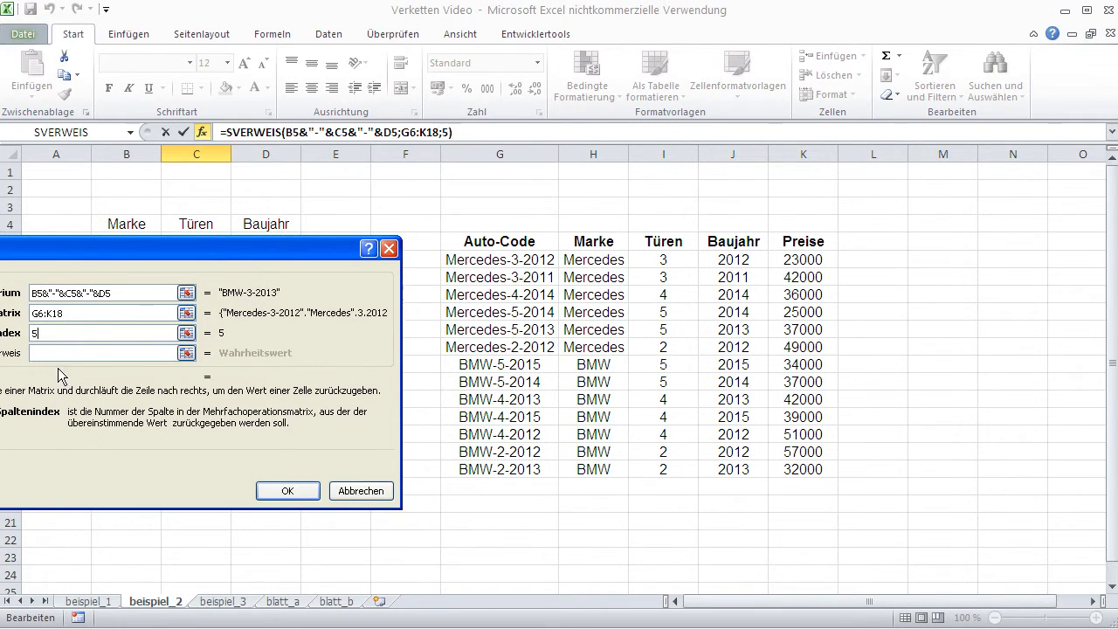
left_click(53, 353)
type("flasch")
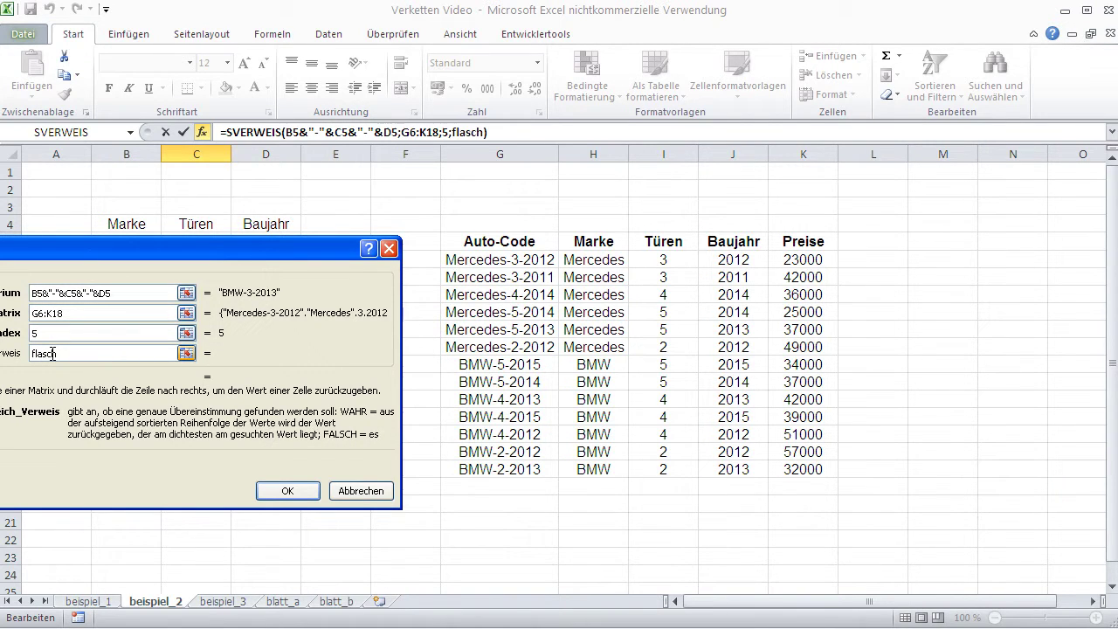
key("shift+Home")
type("falsch")
left_click_drag(171, 247, 398, 331)
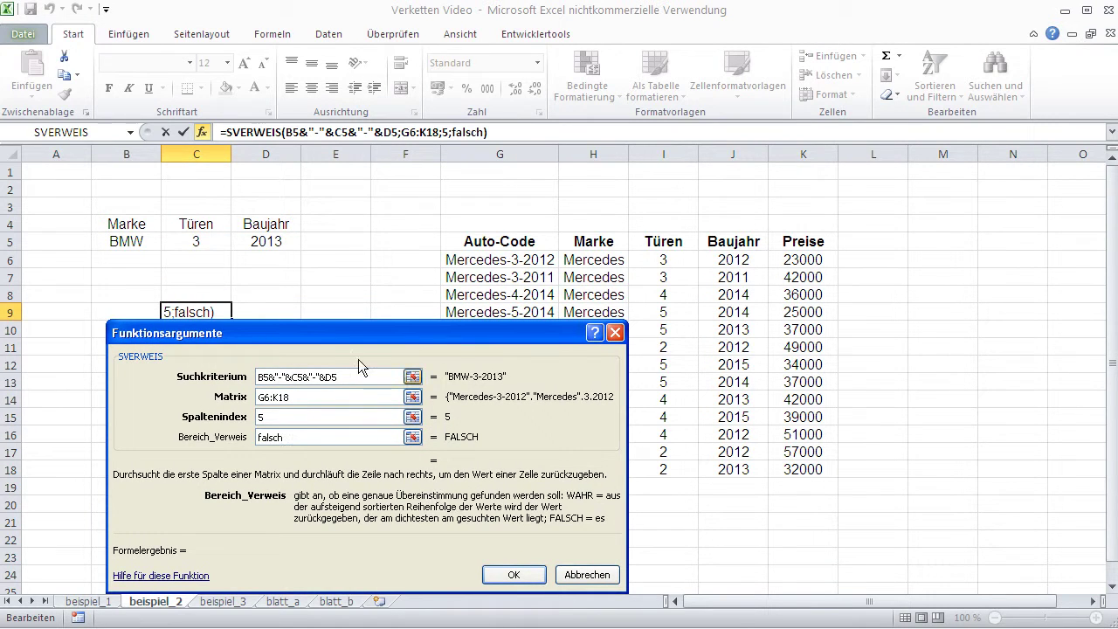
left_click_drag(360, 333, 426, 370)
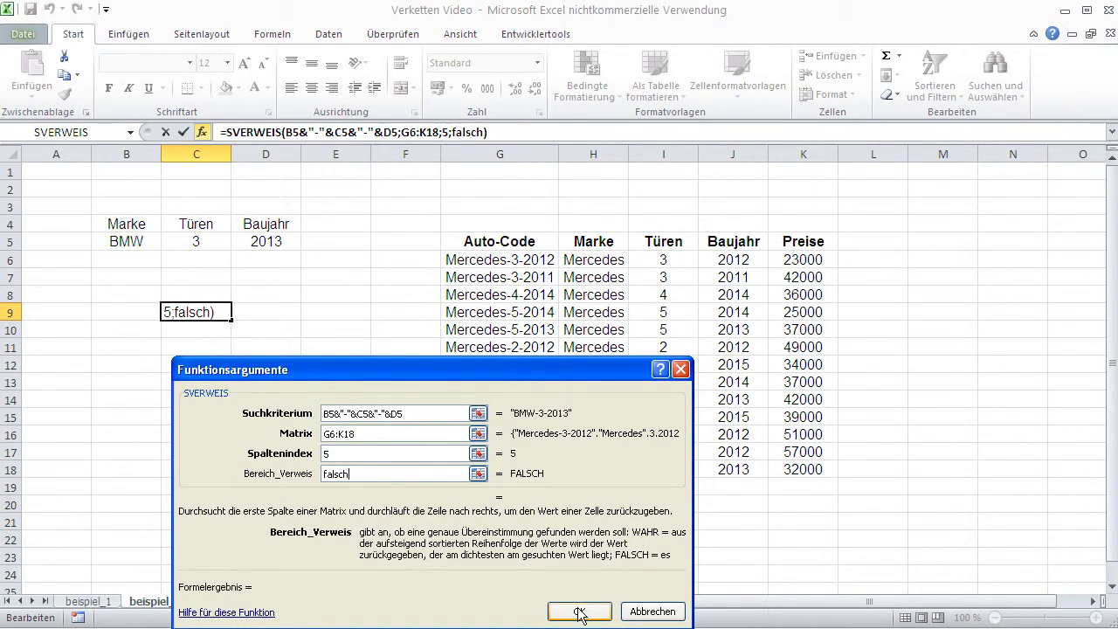
left_click_drag(549, 370, 589, 238)
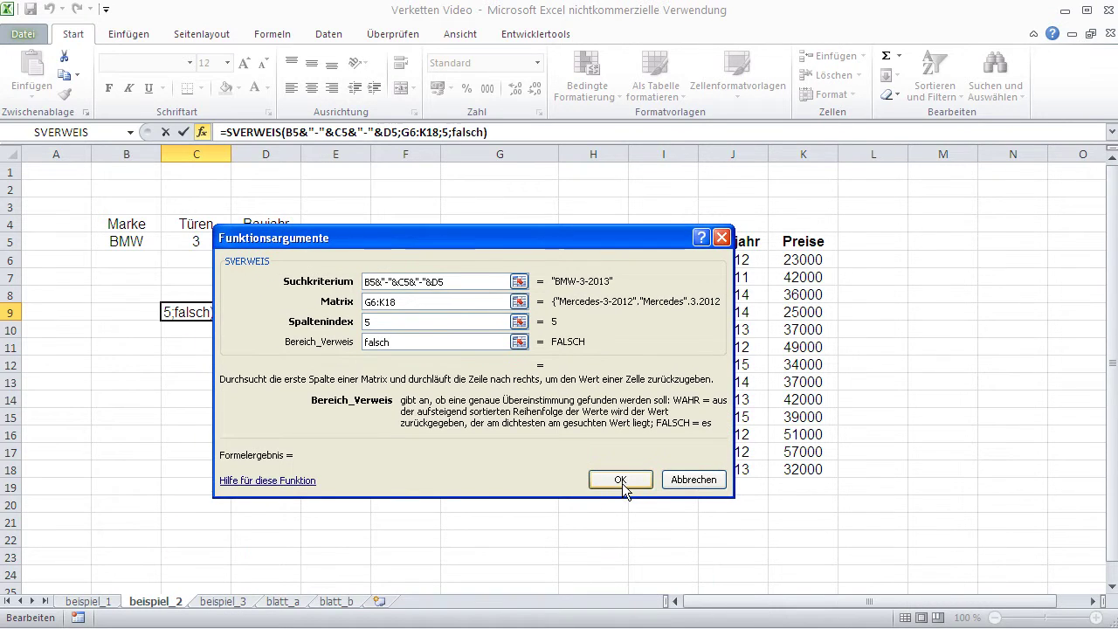
left_click(620, 482)
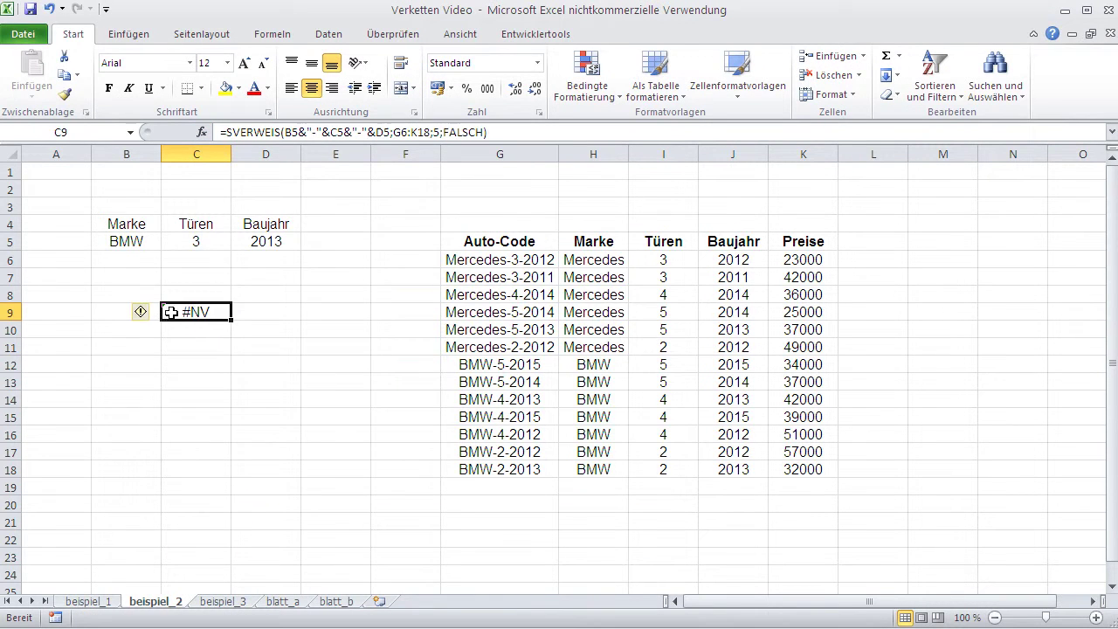
Step: Pick 2 from C5's door-count dropdown so the C9 lookup returns 32000
left_click(197, 243)
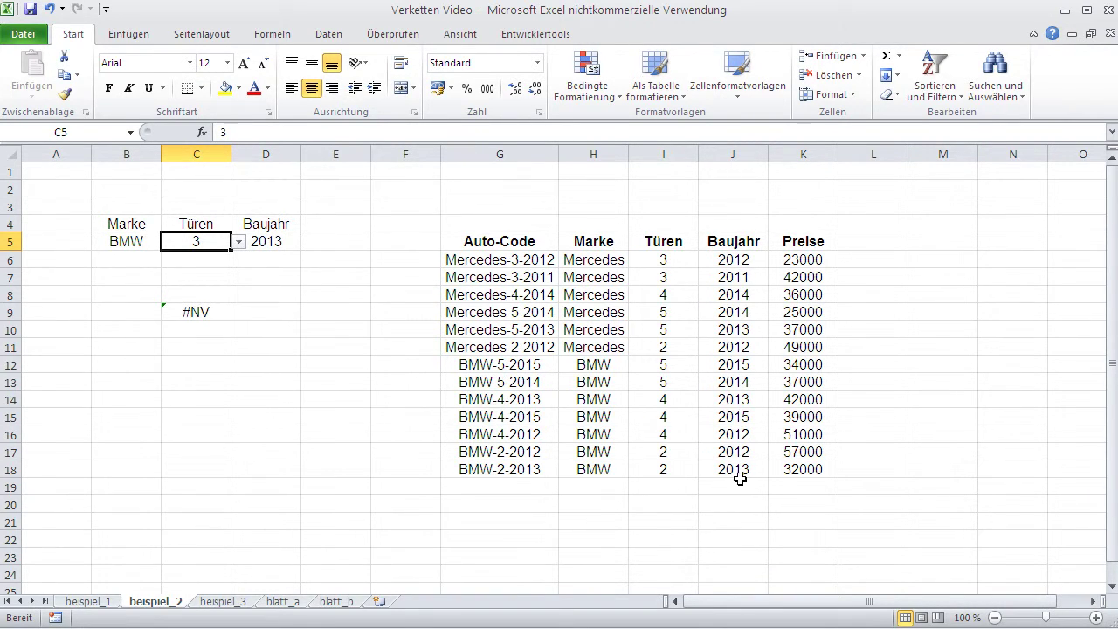
left_click(238, 243)
left_click(229, 260)
left_click(205, 312)
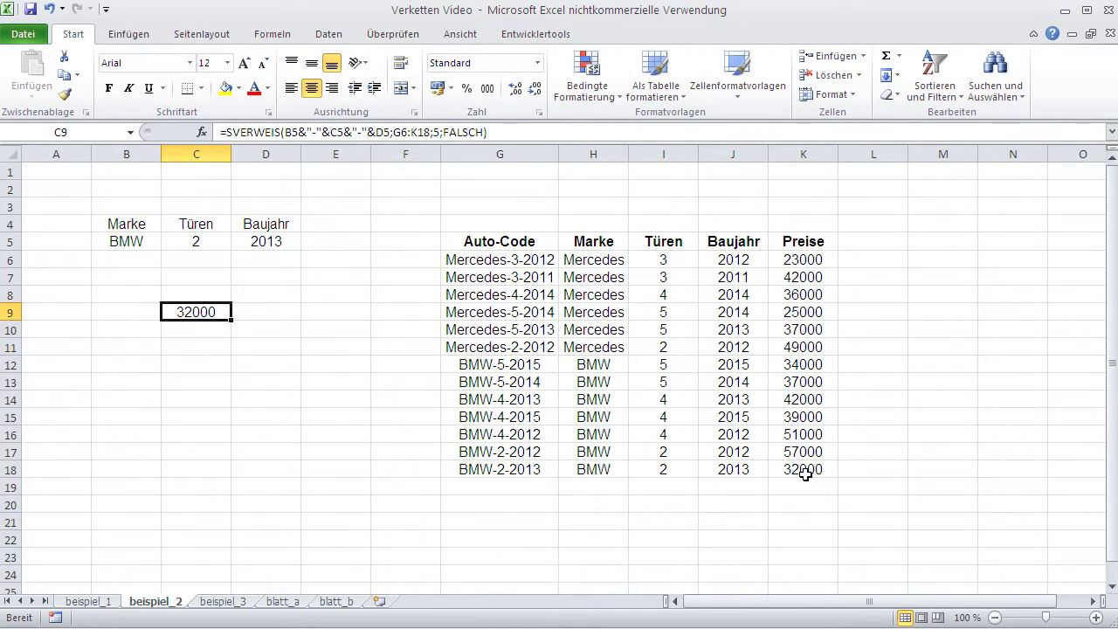
Step: Review the B5 brand choices and the C9 formula without changing them
left_click(114, 238)
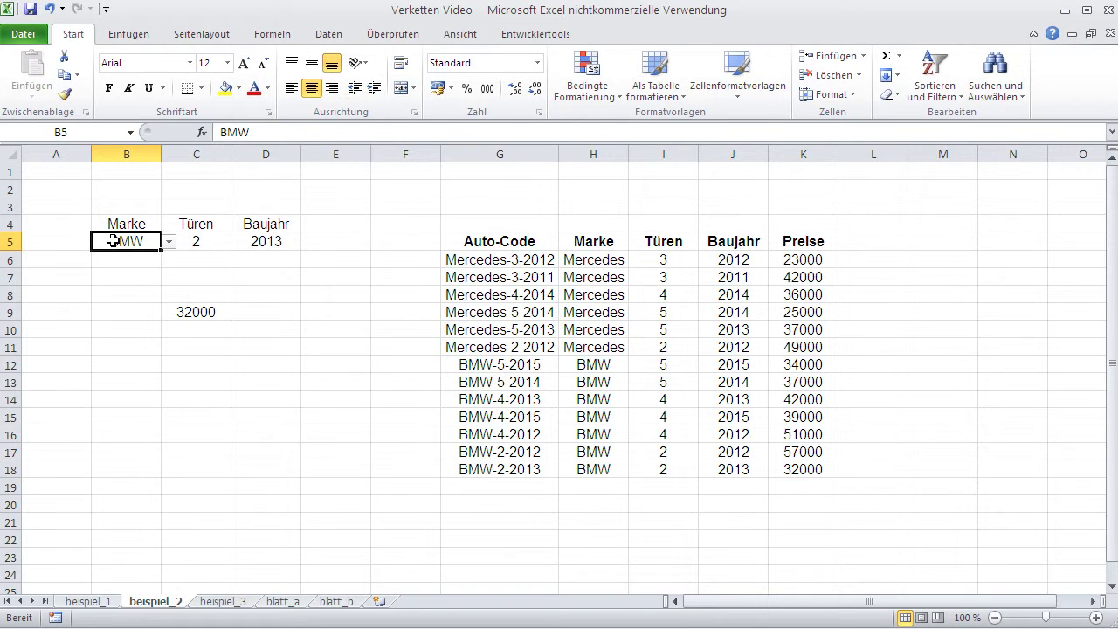
left_click(170, 245)
key("Escape")
left_click(207, 311)
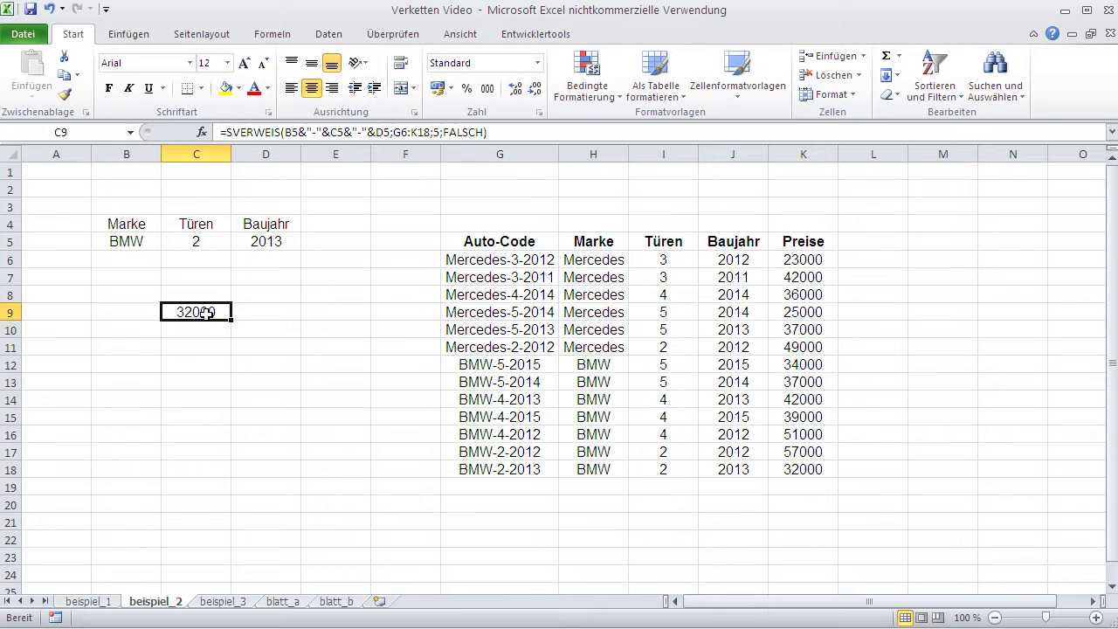
left_click(127, 243)
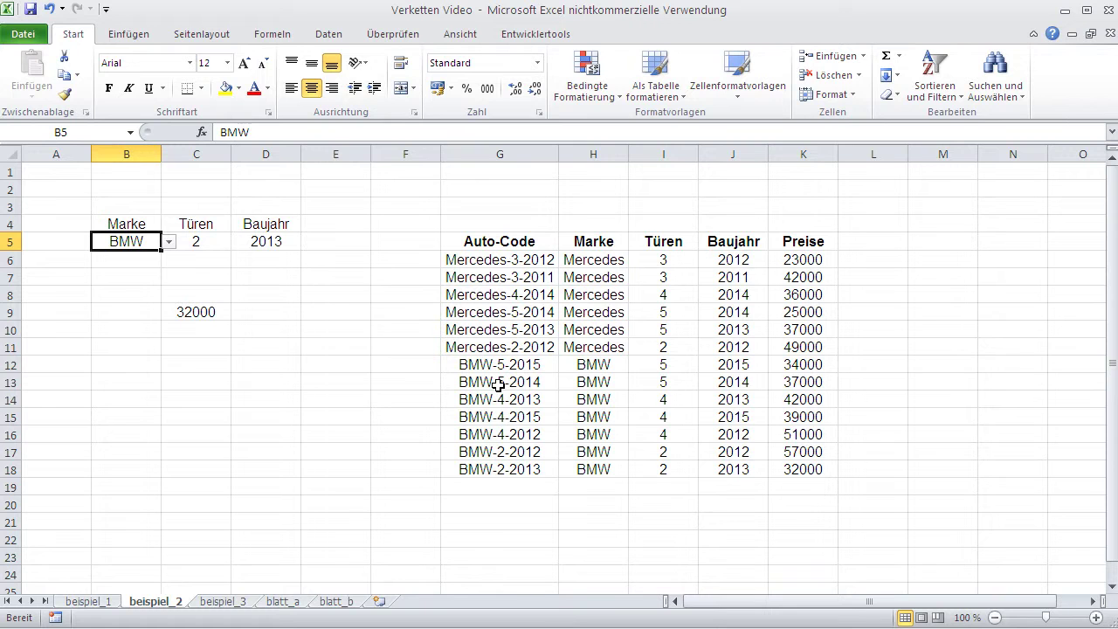
left_click(185, 311)
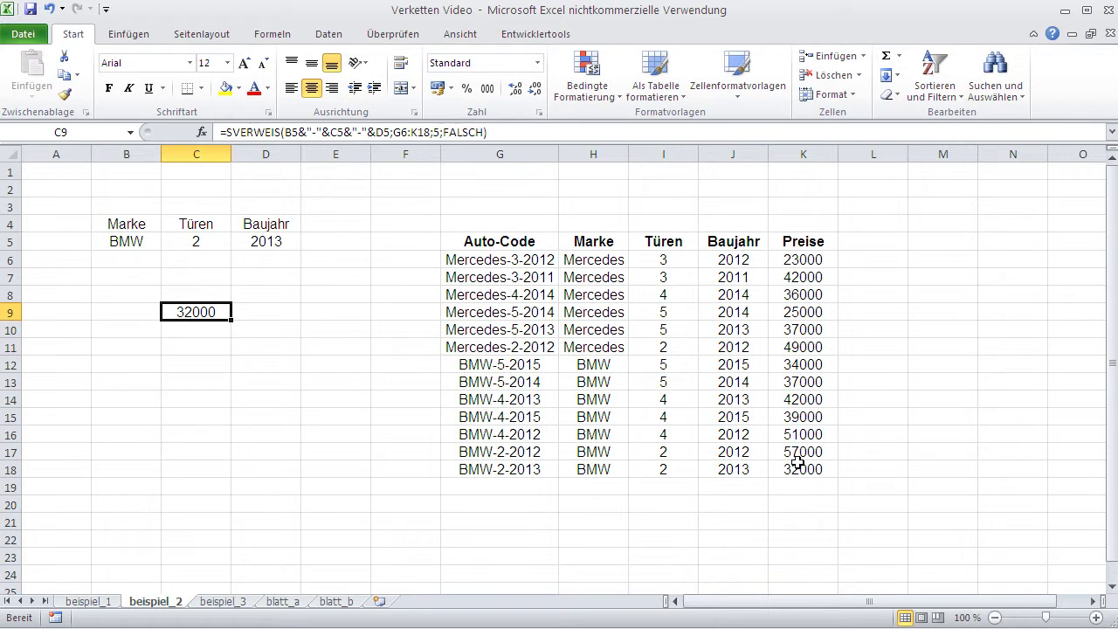
left_click(221, 602)
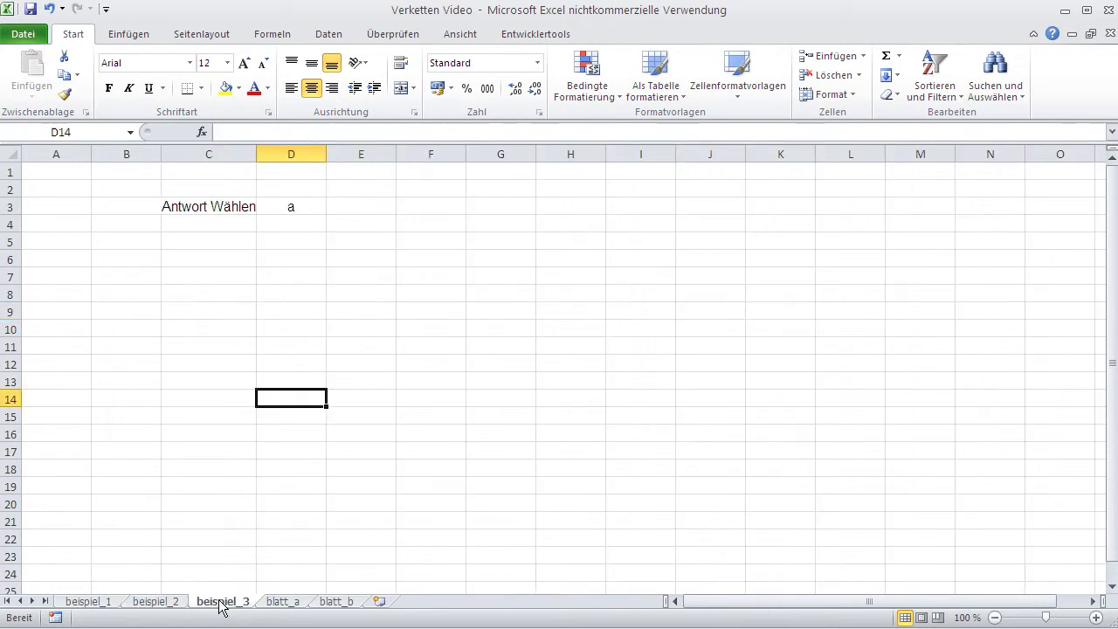
Step: Compare the D3 answer choice with the D3 answers on sheets blatt_a and blatt_b
left_click(228, 480)
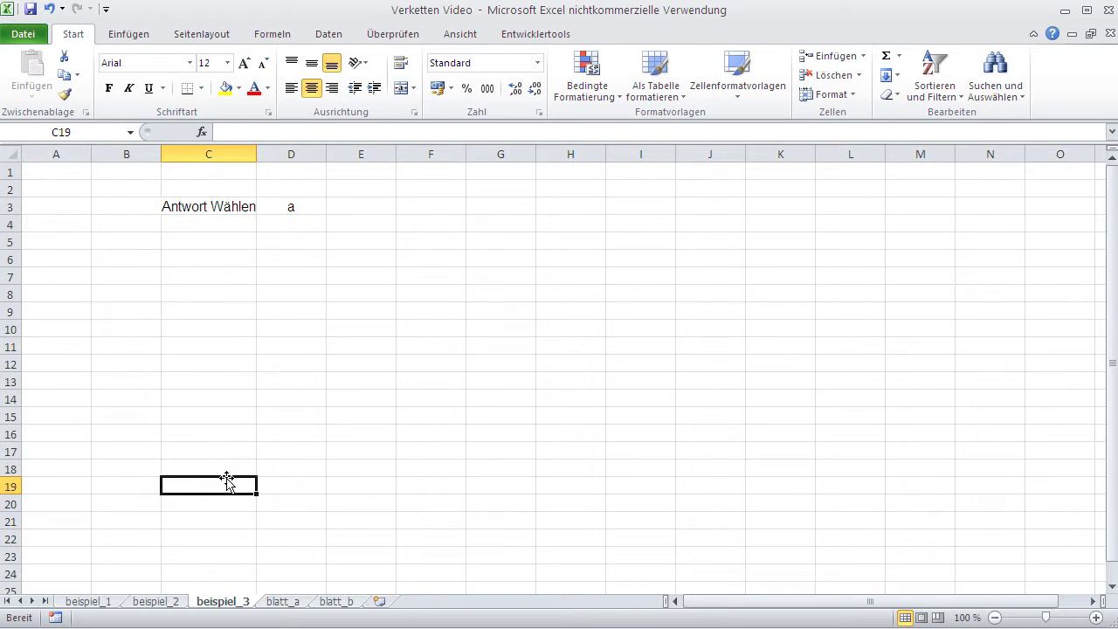
left_click(309, 211)
left_click(334, 207)
left_click(336, 210)
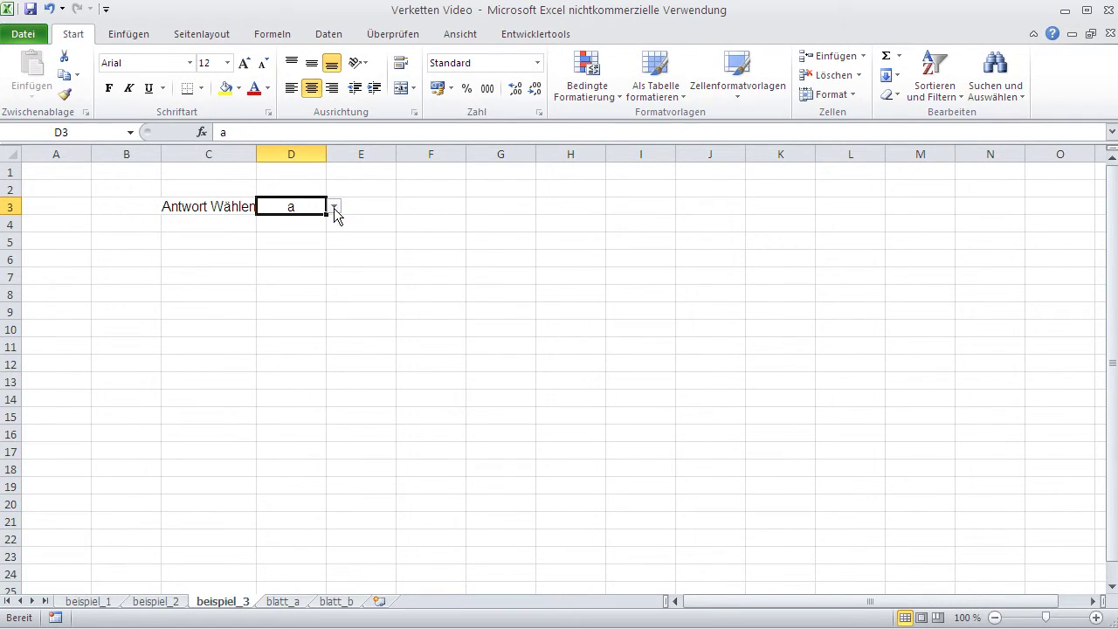
left_click(279, 603)
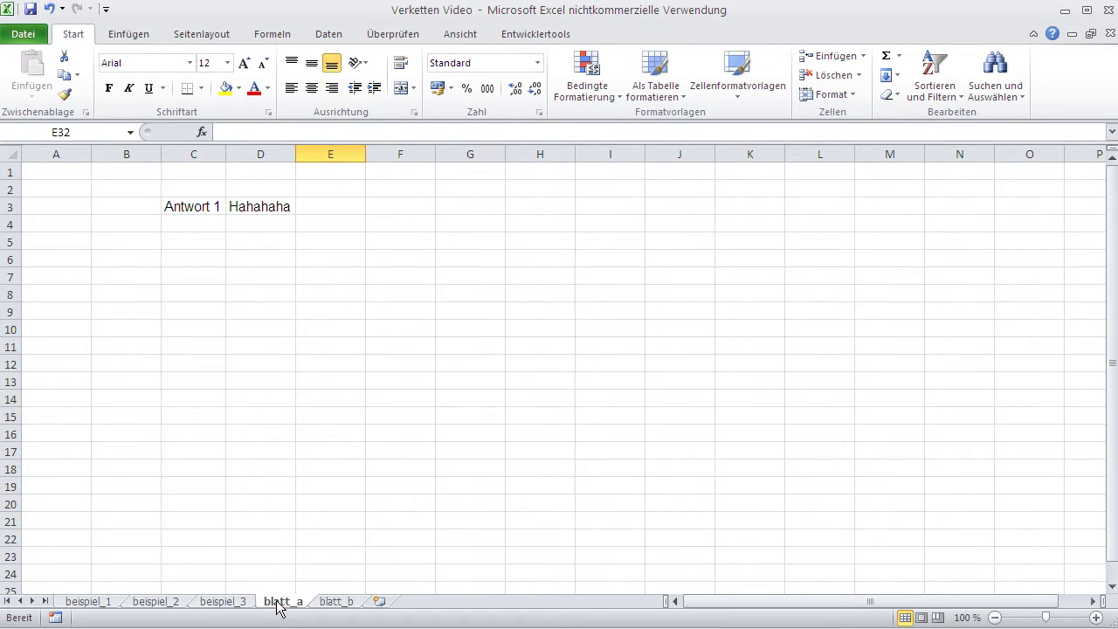
left_click(343, 604)
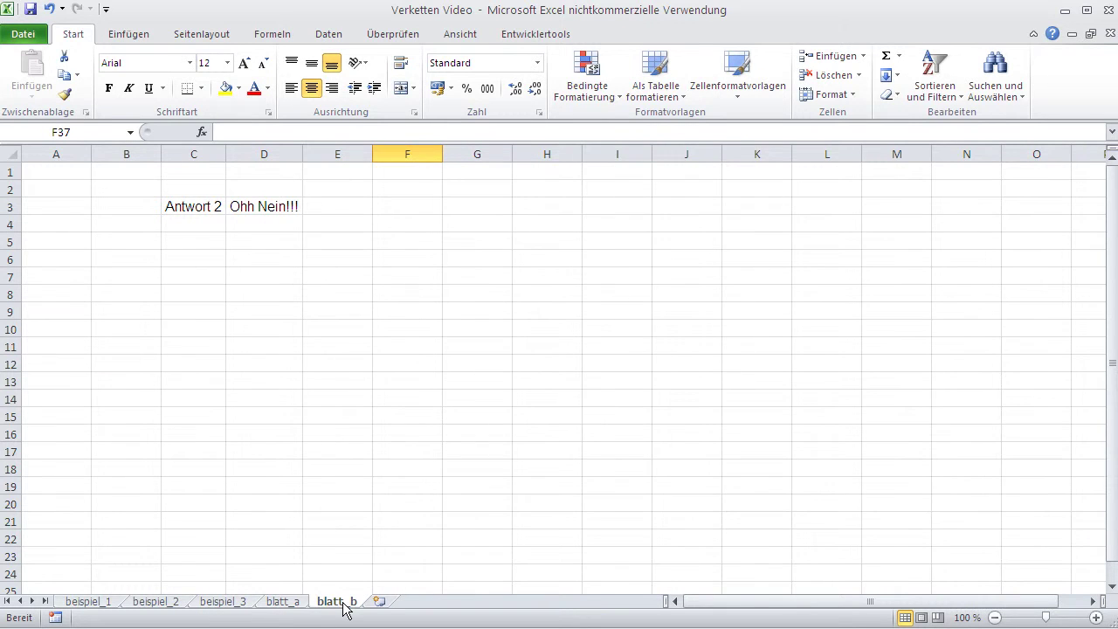
left_click(261, 208)
left_click(284, 601)
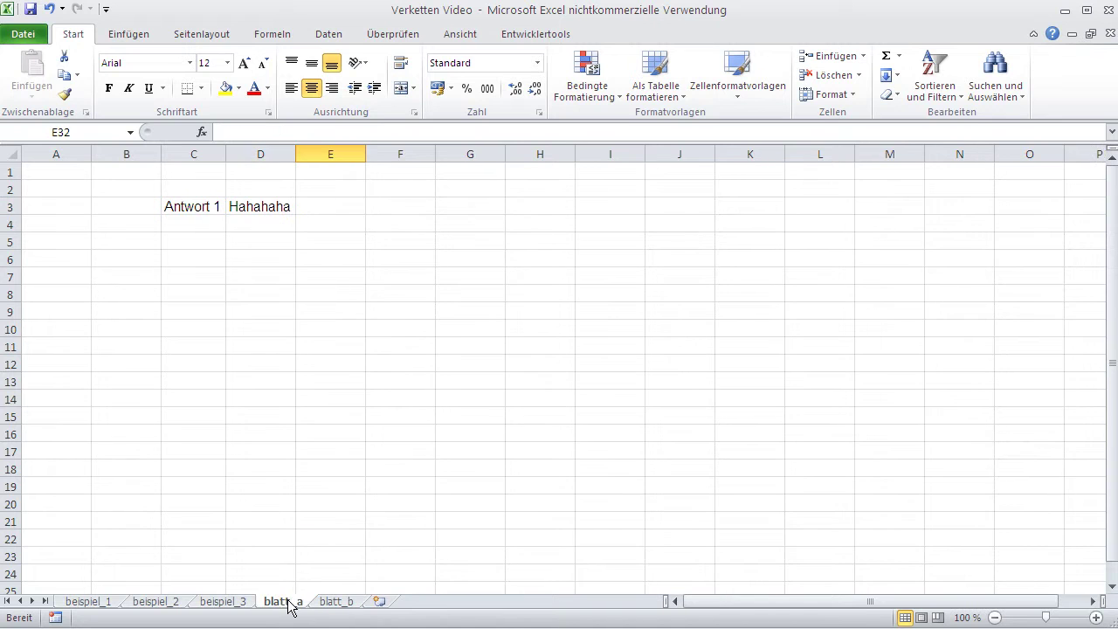
left_click(249, 212)
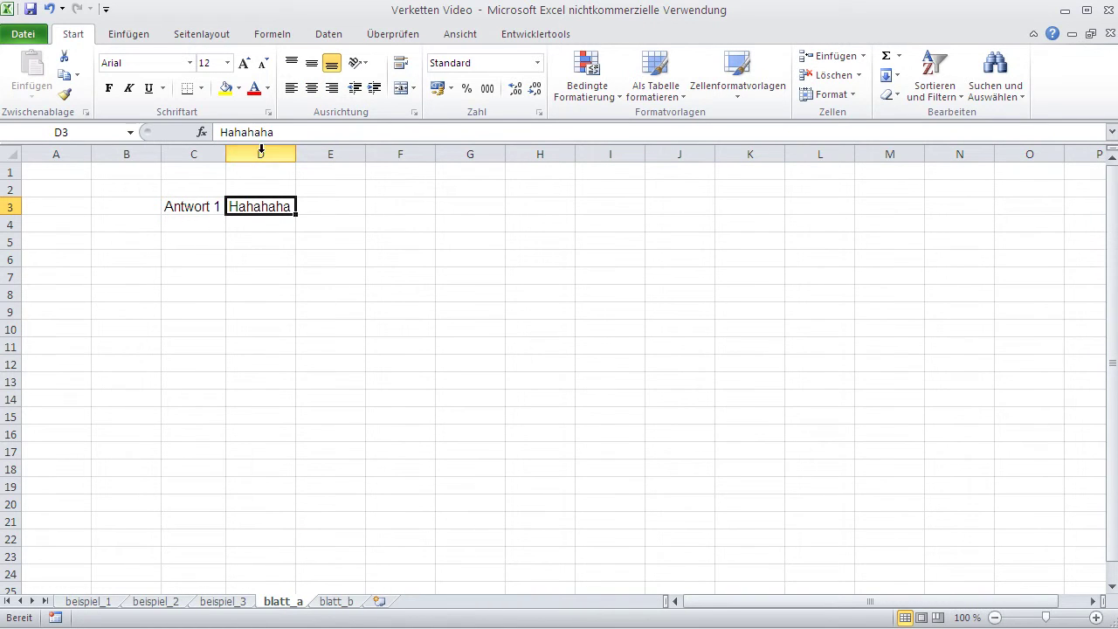
left_click(336, 604)
left_click(223, 603)
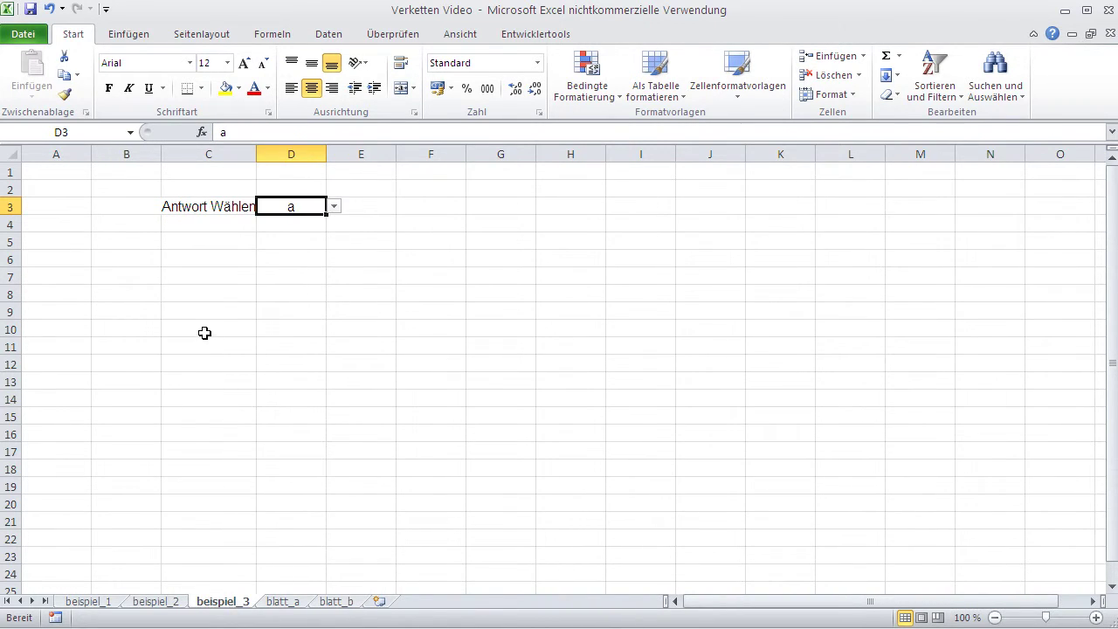
Step: Type the label Antwort into C8 on beispiel_3
left_click(227, 296)
type("An")
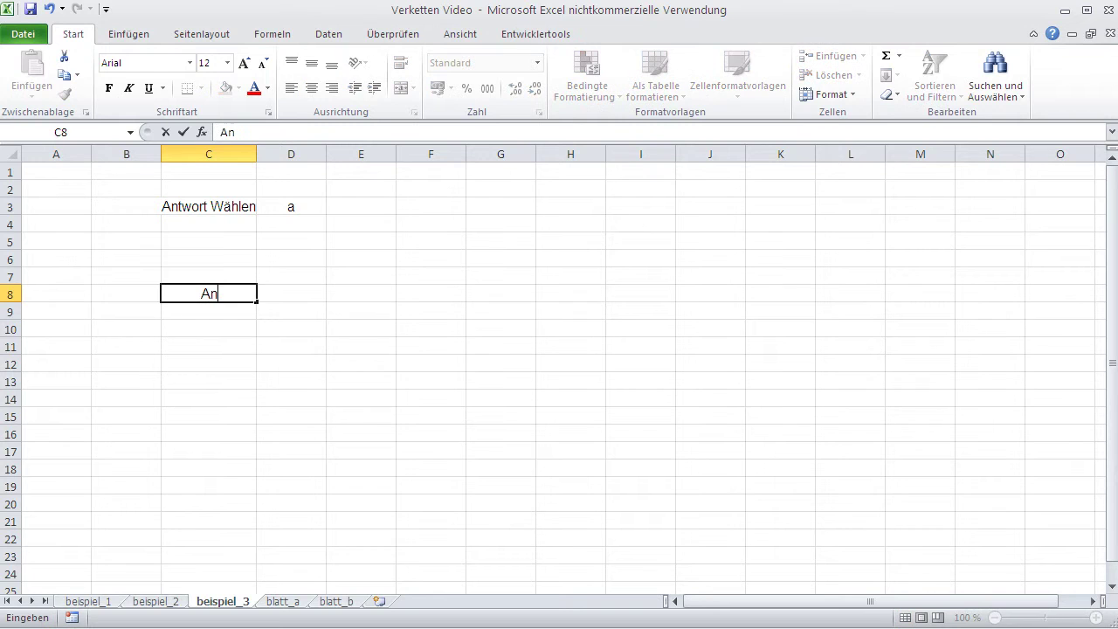
type("twort")
left_click(291, 293)
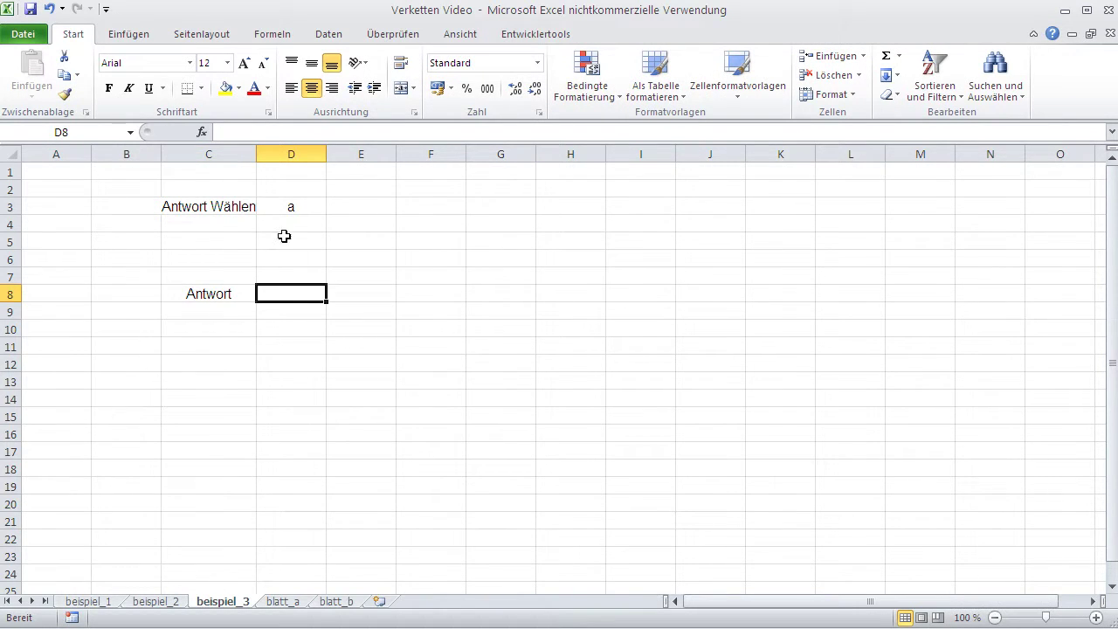
Step: Recheck the D3 choices and both sheets' answers, then begin a formula in D6
left_click(295, 203)
left_click(334, 210)
left_click(334, 210)
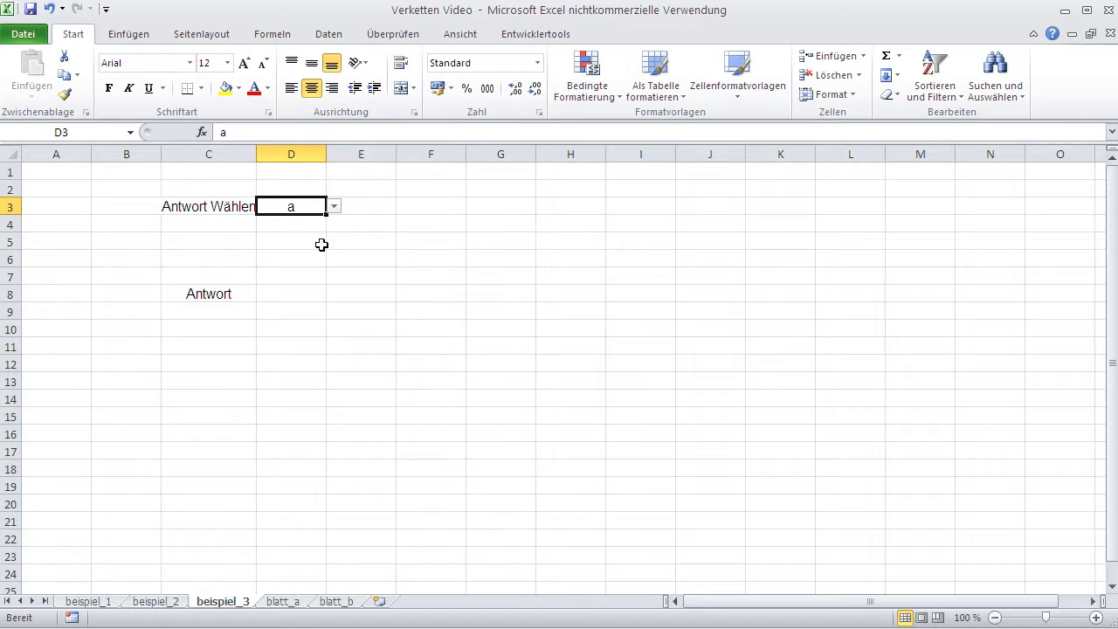
left_click(290, 601)
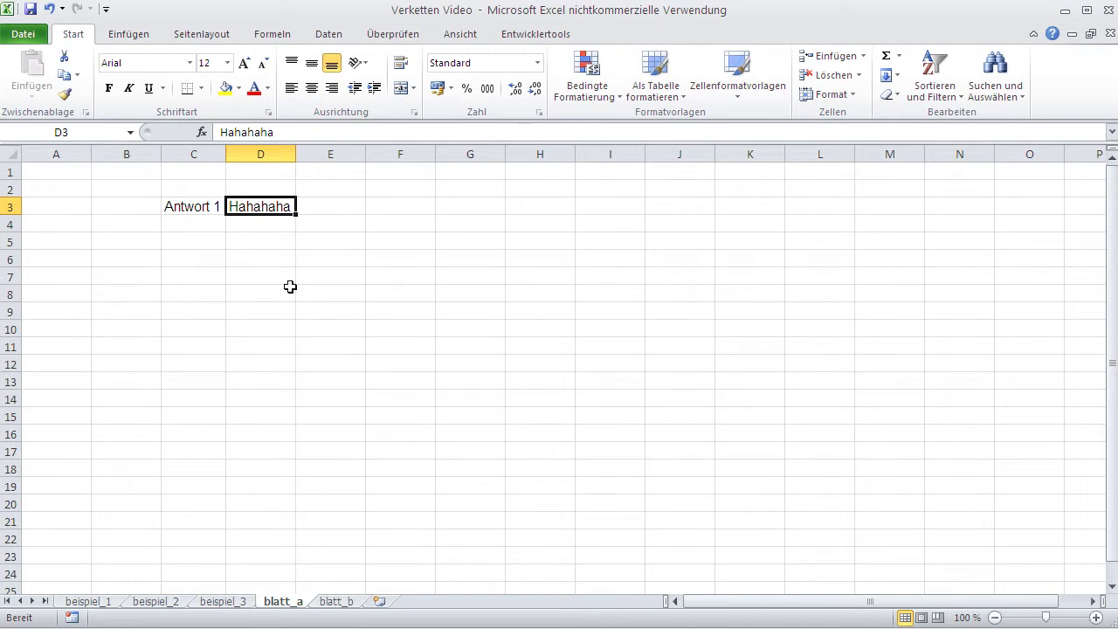
left_click(340, 603)
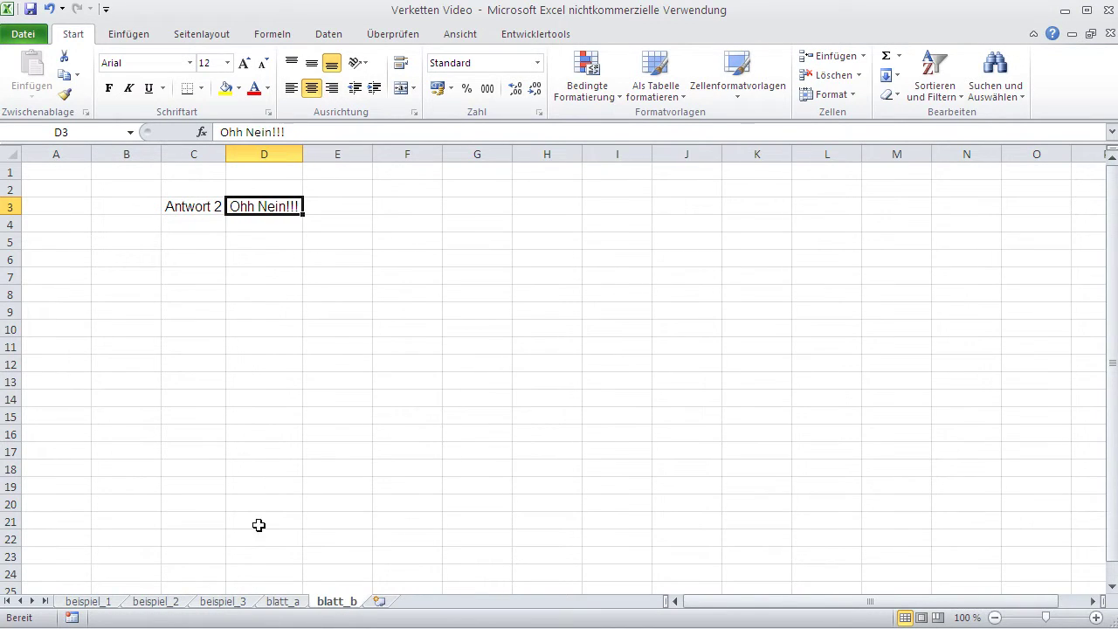
left_click(229, 604)
left_click(288, 258)
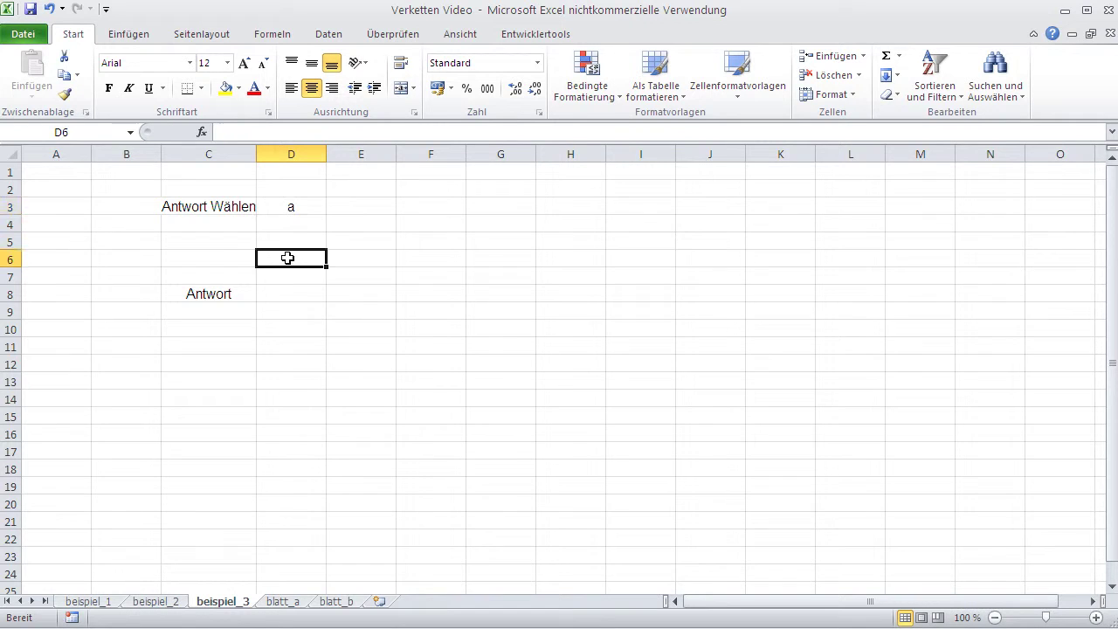
type("=")
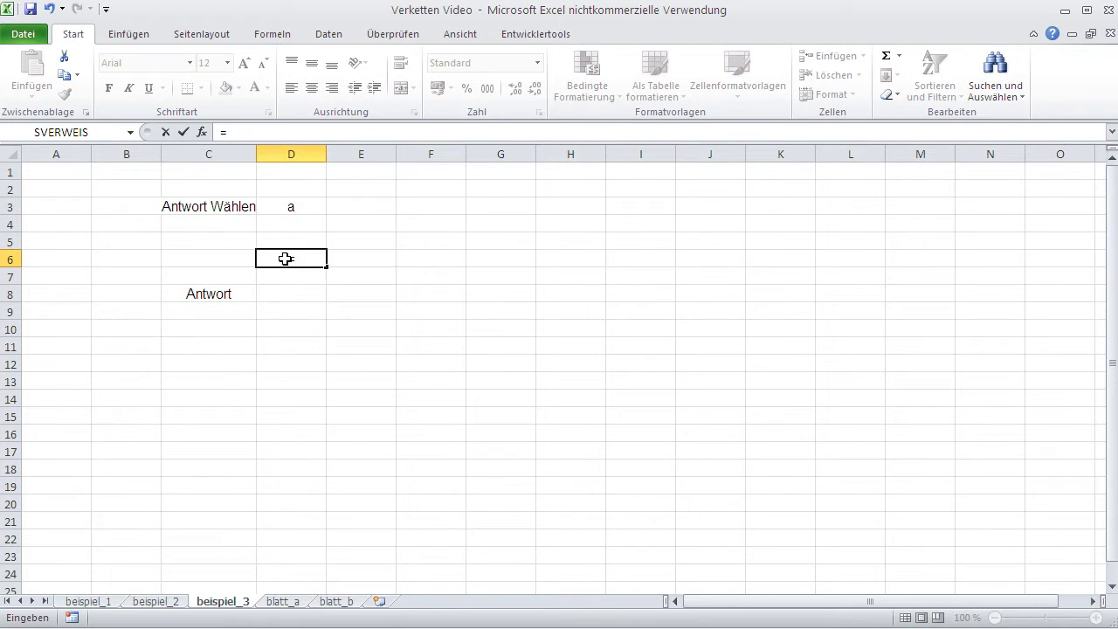
Step: Enter =blatt_a!D3 in D6 to show blatt_a's answer Hahahaha
left_click(289, 602)
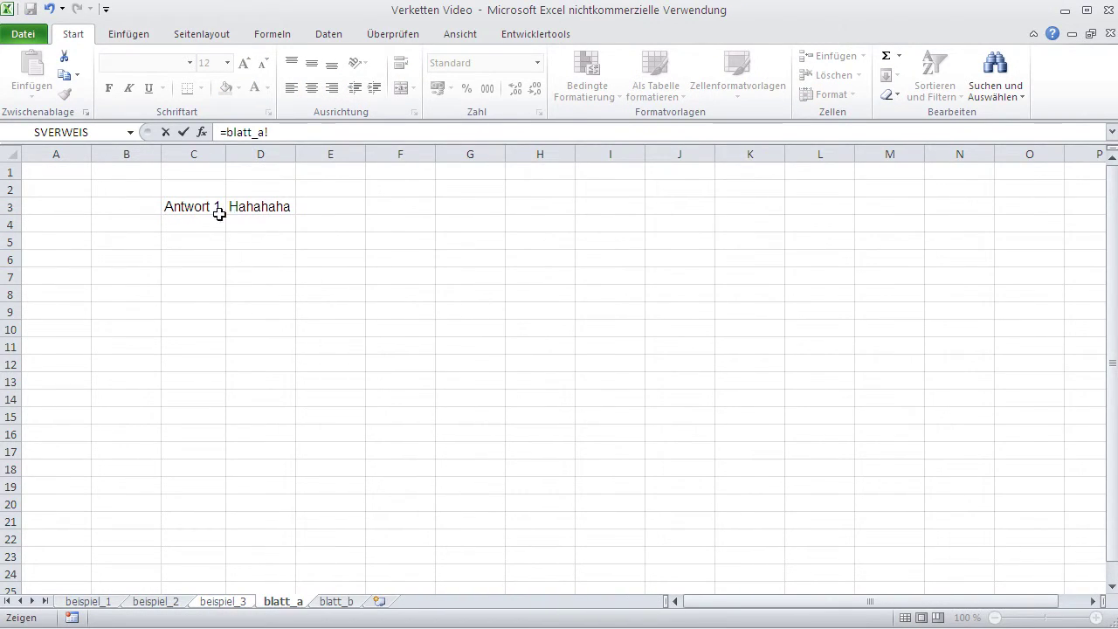
left_click(260, 206)
key("Return")
left_click(291, 259)
left_click_drag(306, 133, 225, 133)
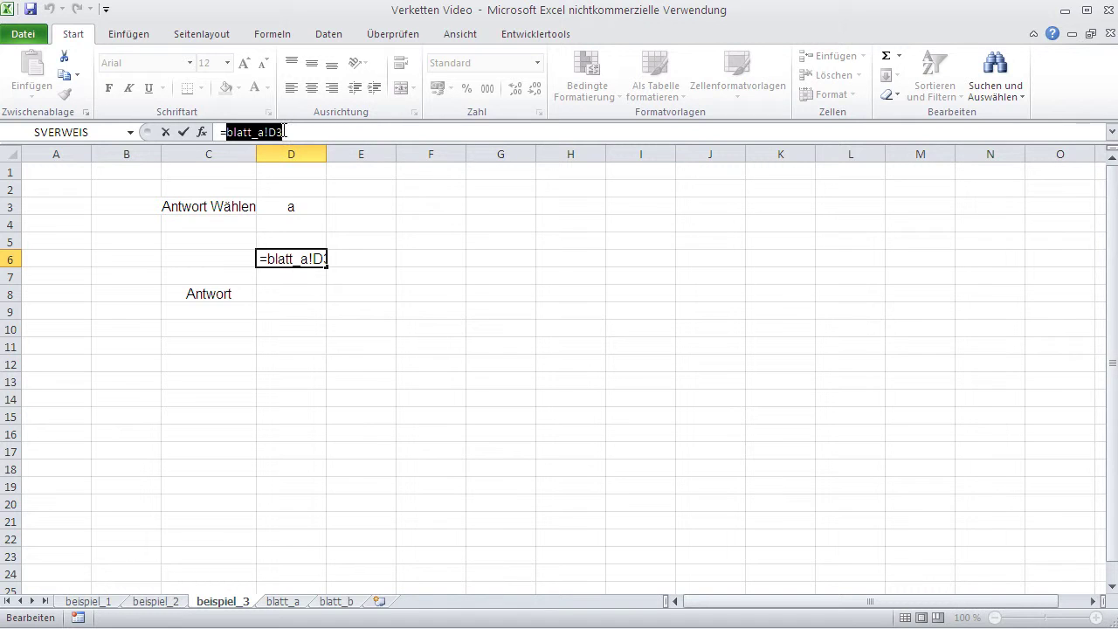
left_click(285, 131)
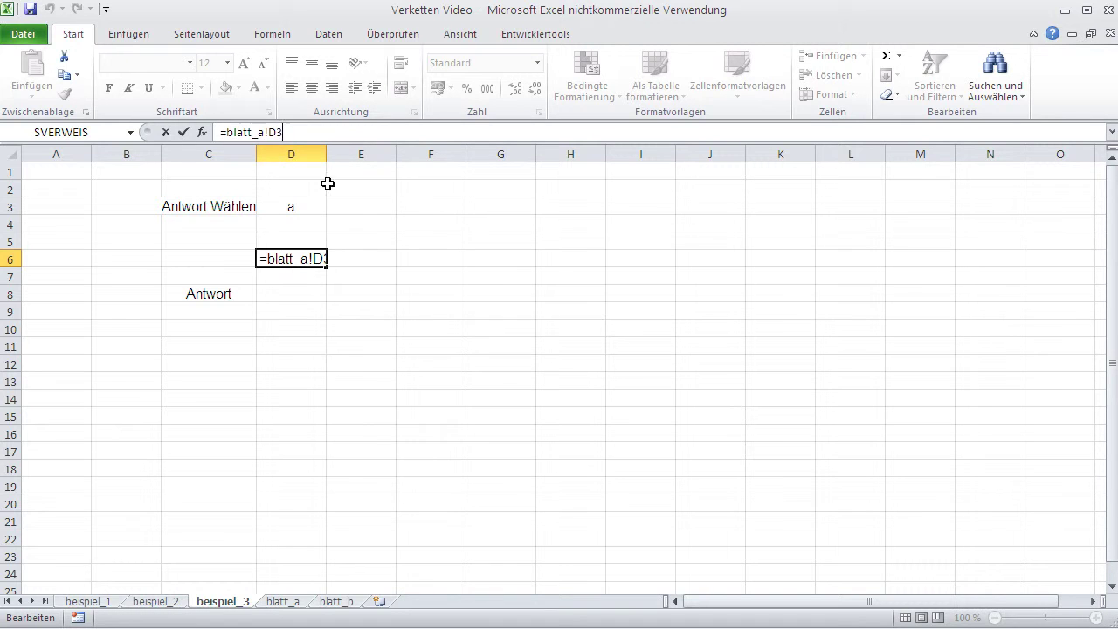
Step: Switch the D3 answer choice to b and recheck the D6 formula
left_click(367, 237)
left_click(316, 208)
left_click(334, 208)
left_click(325, 232)
left_click(312, 258)
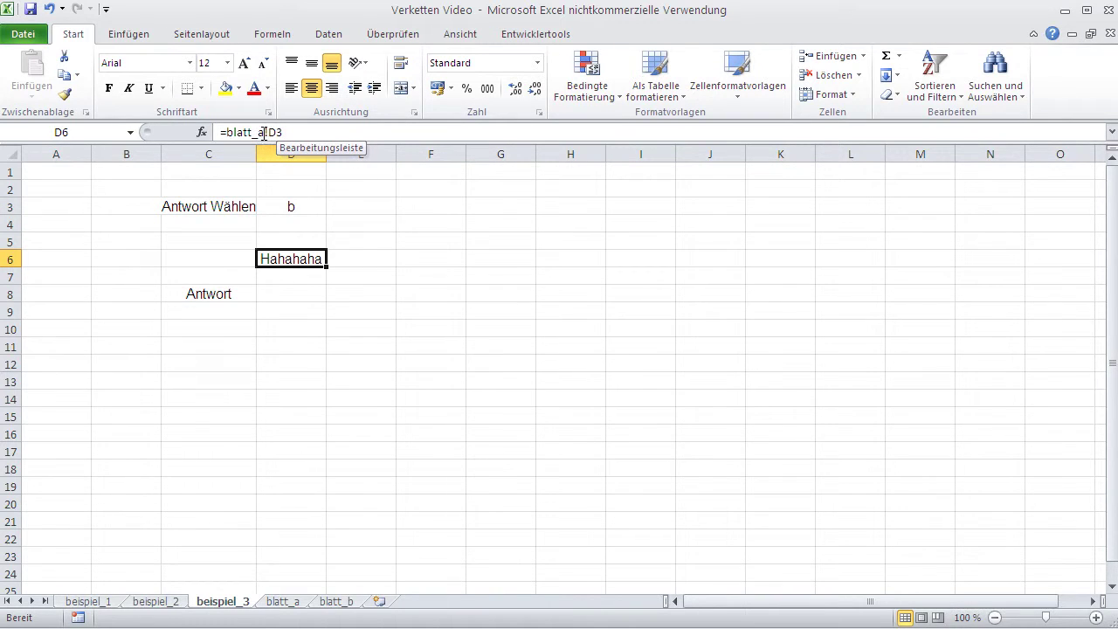
left_click(264, 133)
left_click_drag(263, 133, 256, 133)
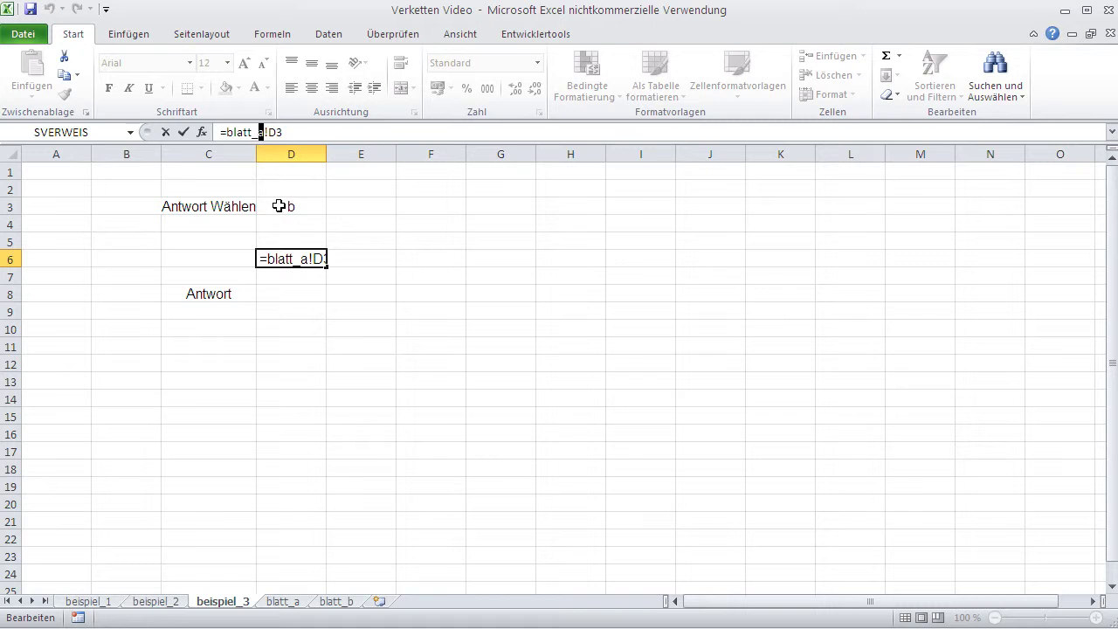
key("Return")
left_click(304, 295)
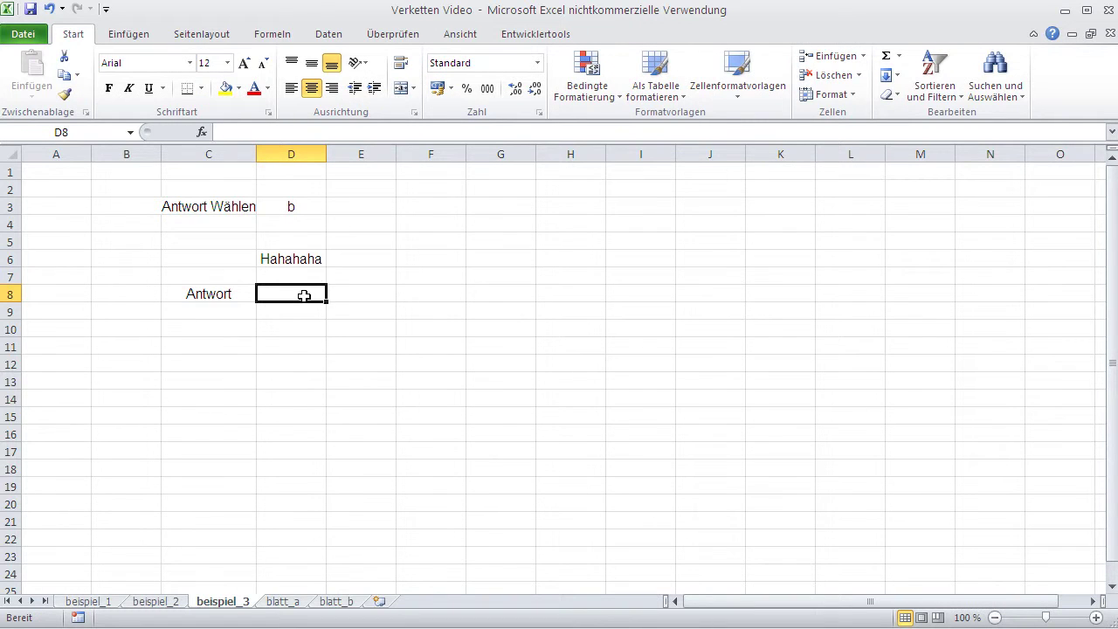
left_click(207, 135)
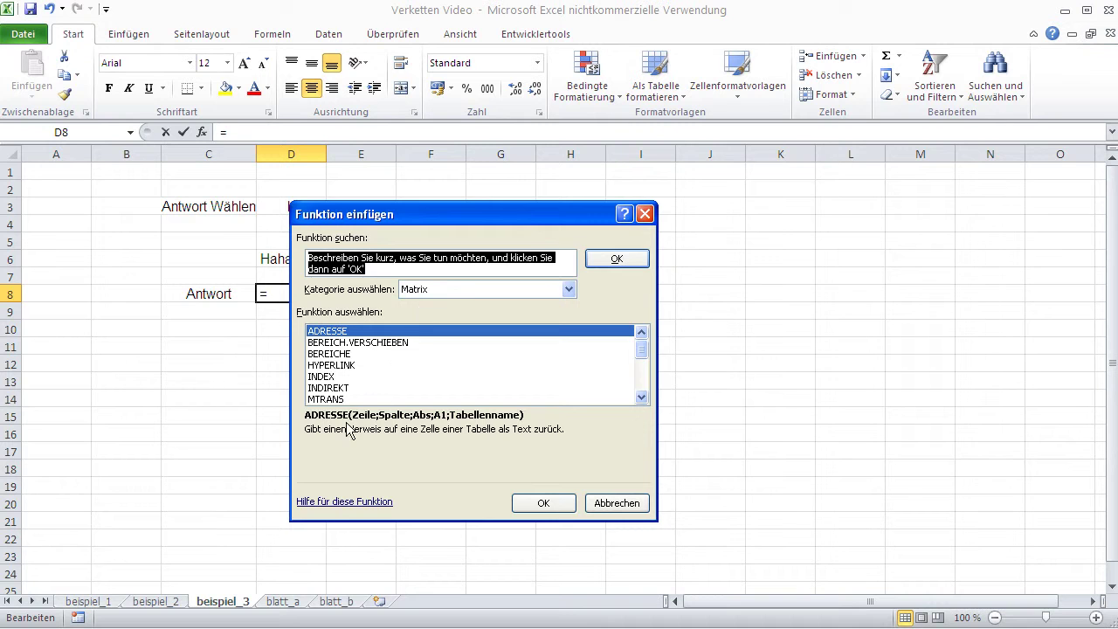
left_click(332, 388)
left_click(549, 501)
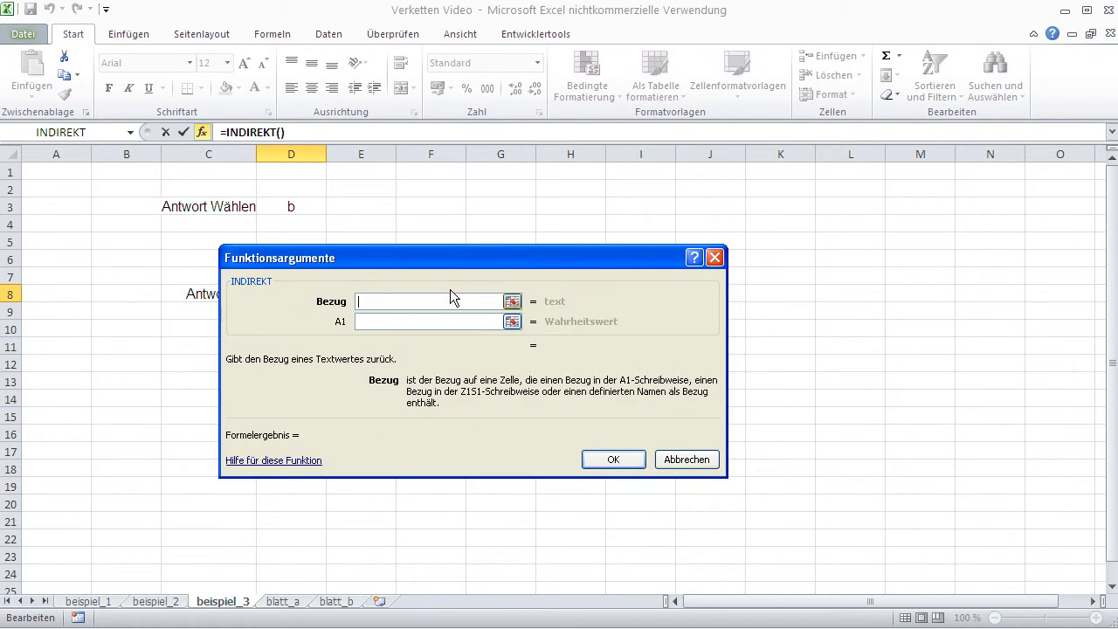
left_click_drag(446, 256, 607, 216)
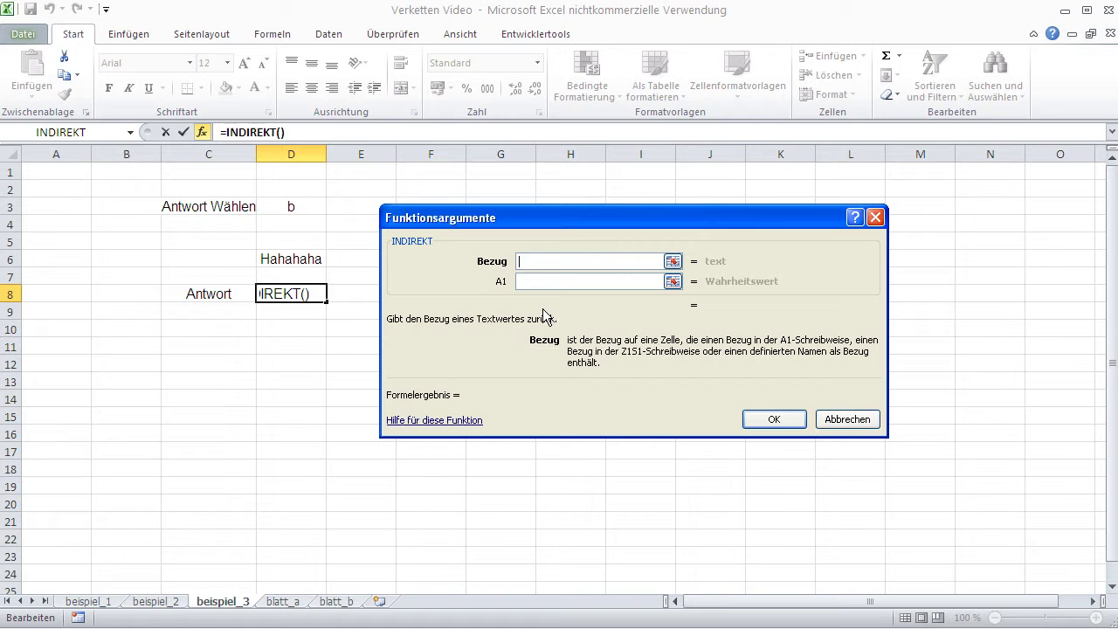
left_click(834, 420)
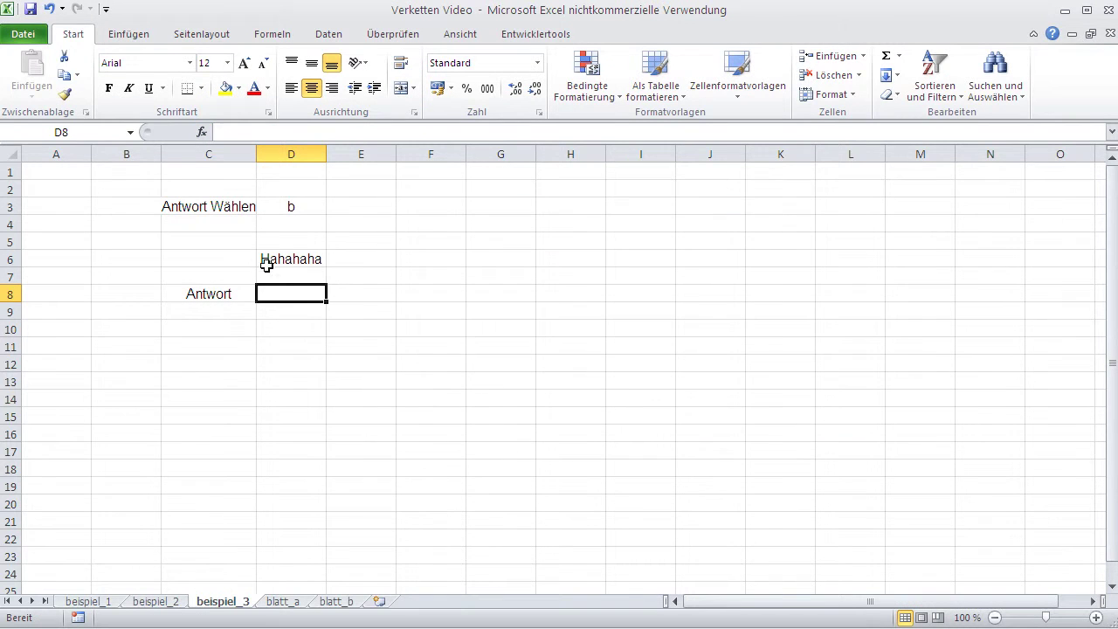
Step: Remove the equals sign so D6 holds the plain text blatt_a!D3
left_click(264, 258)
left_click(224, 132)
key("Delete")
key("Return")
key("Up")
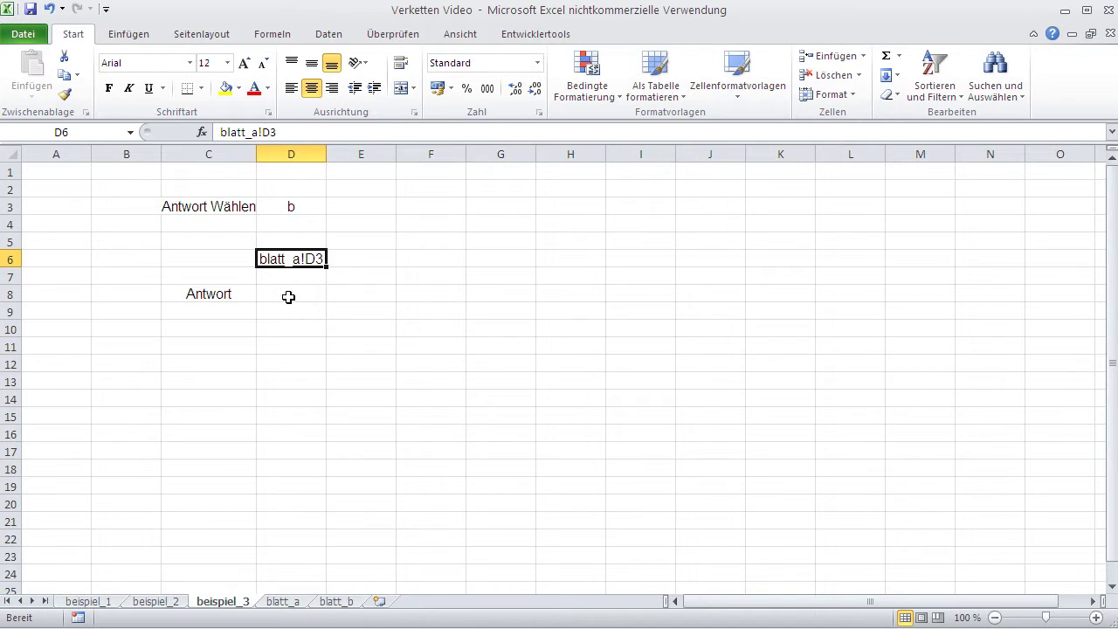
Step: Insert the INDIREKT function into D8 with its arguments form ready
left_click(292, 296)
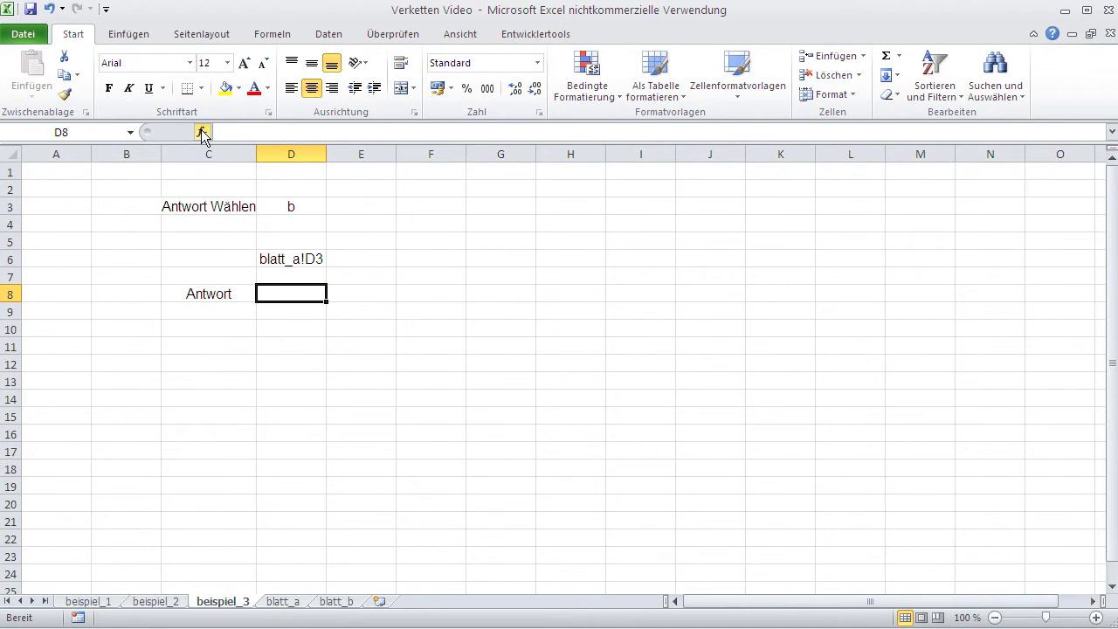
left_click(202, 132)
left_click(509, 347)
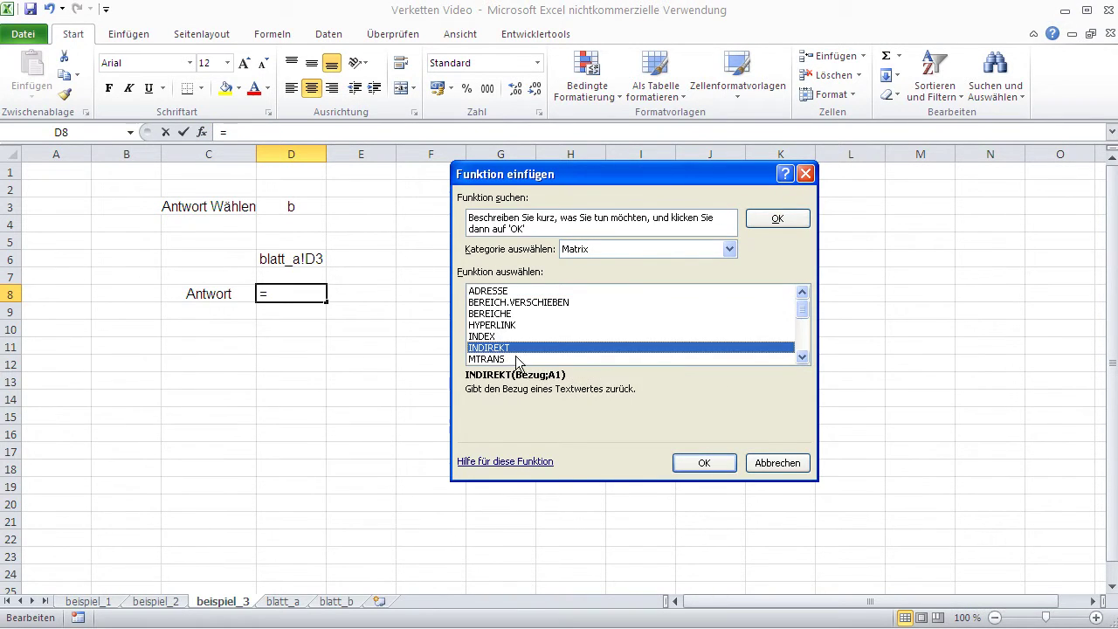
left_click(690, 463)
left_click_drag(520, 216, 560, 259)
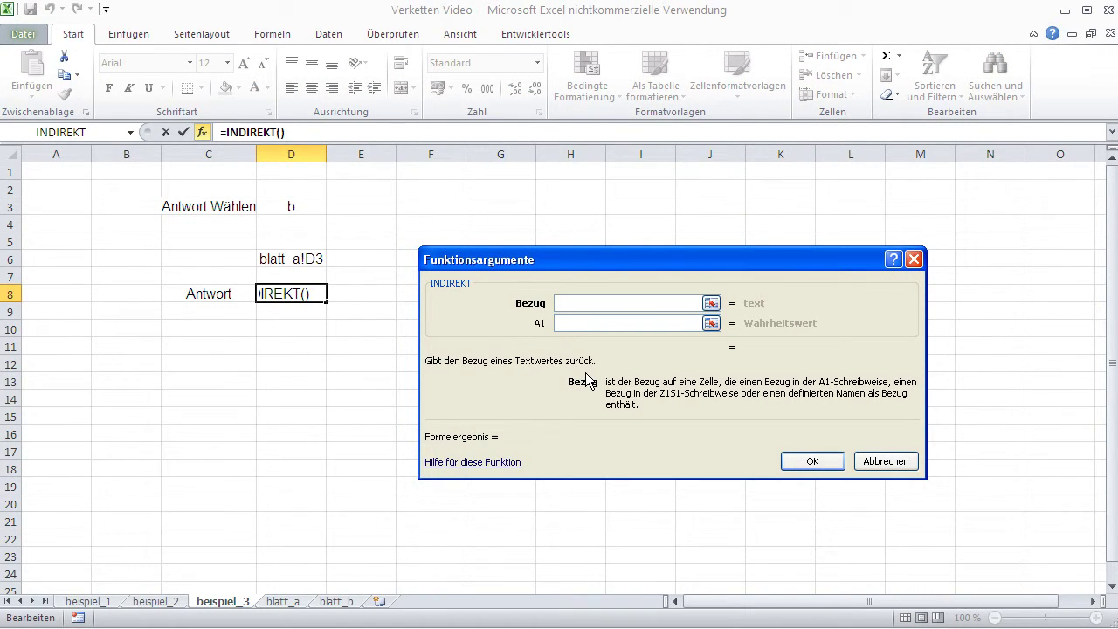
Step: Set the INDIREKT Bezug argument to "blatt_"&D3&"!D3"
type("\"bl")
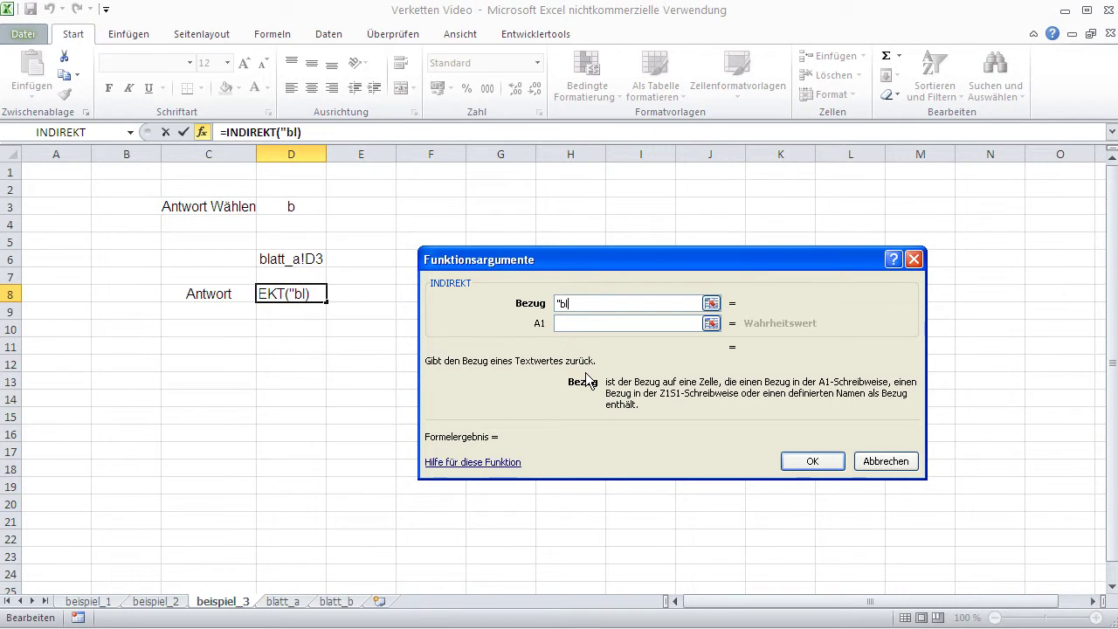
type("att")
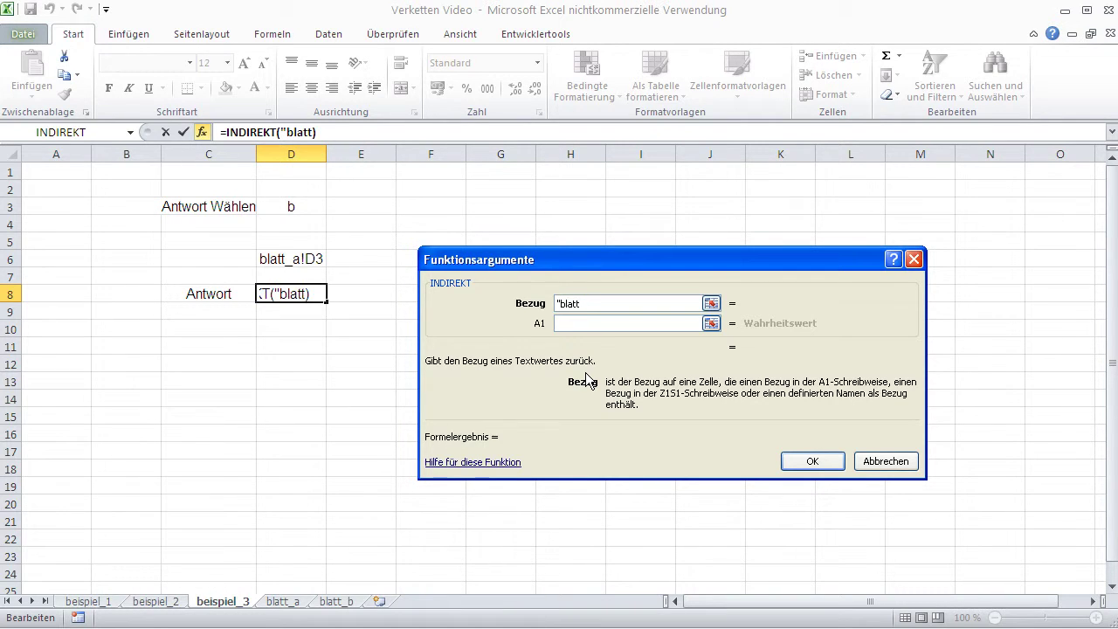
type("_")
type("\"")
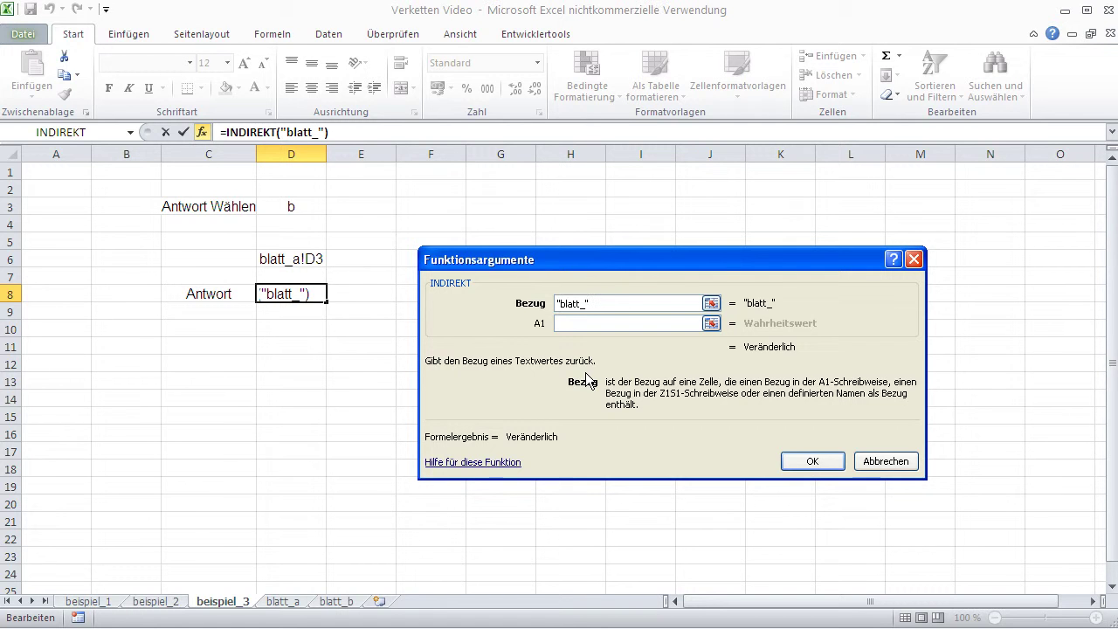
type("+")
left_click(285, 207)
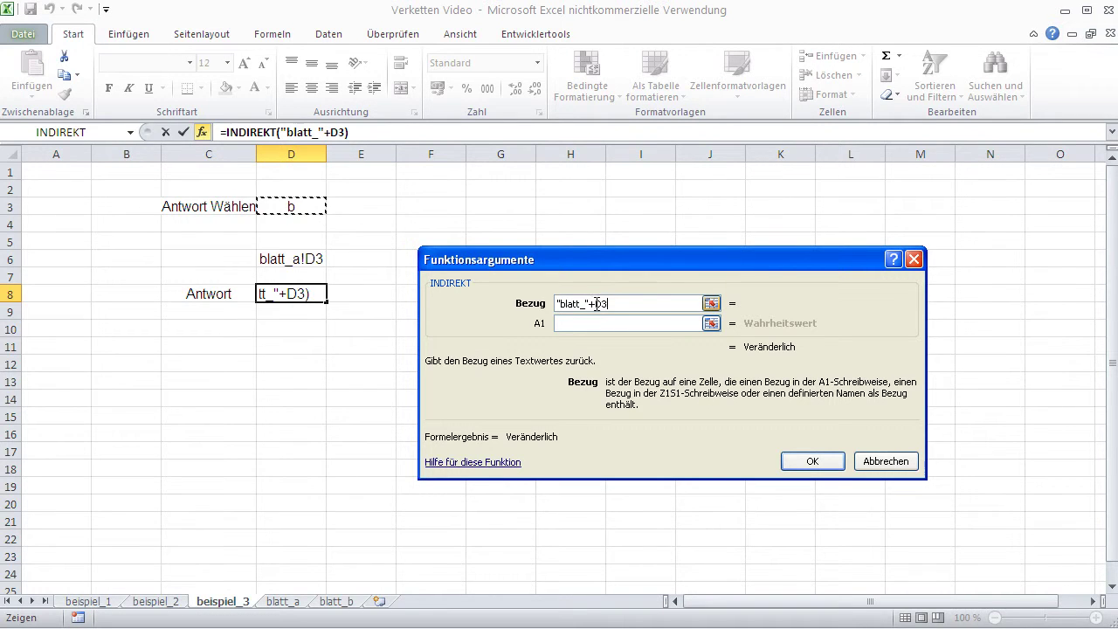
left_click_drag(612, 304, 592, 304)
type("&")
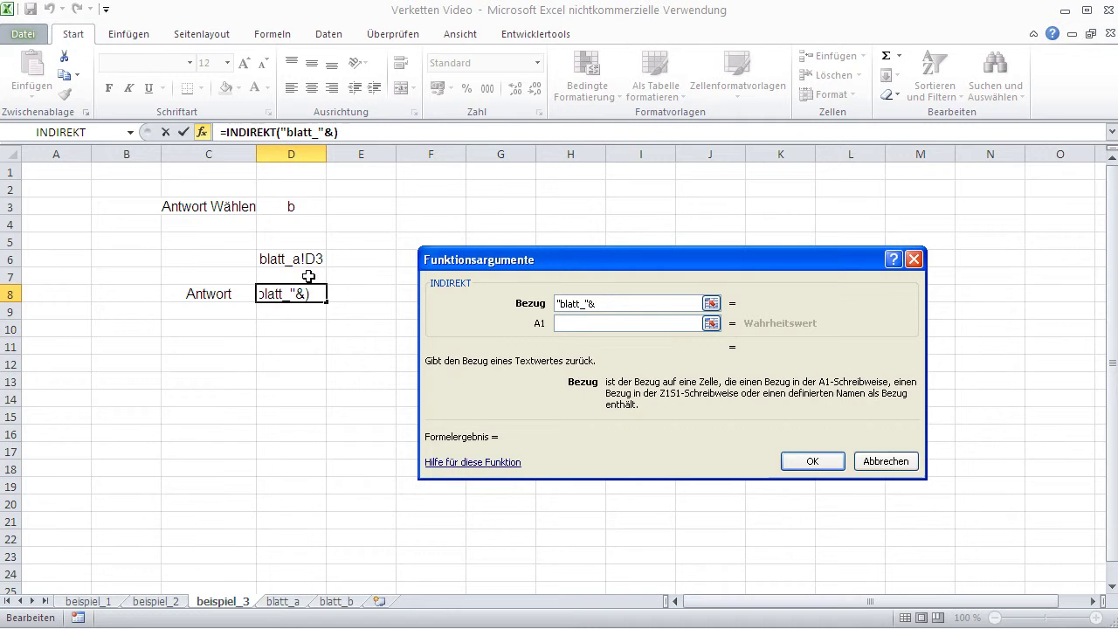
left_click(294, 207)
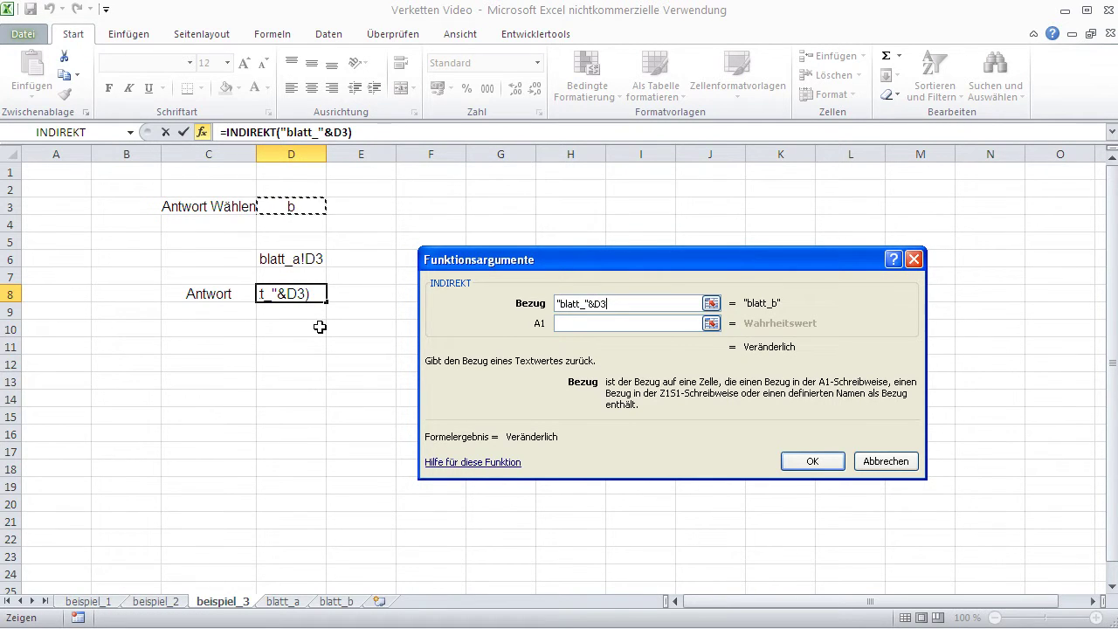
type("&\"")
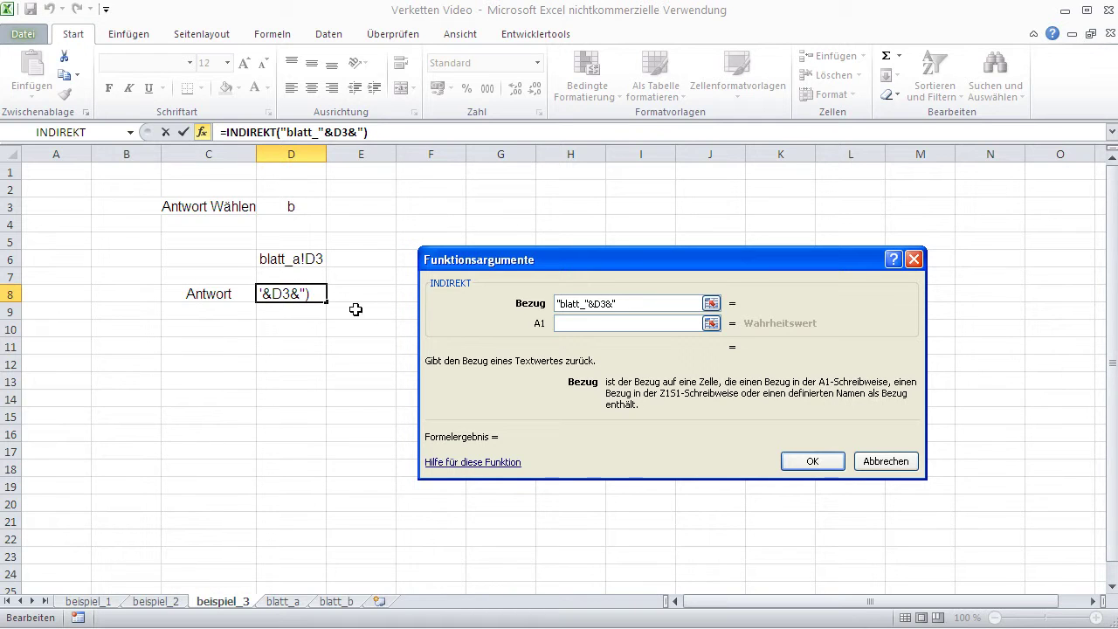
type("!")
type("D")
type("§")
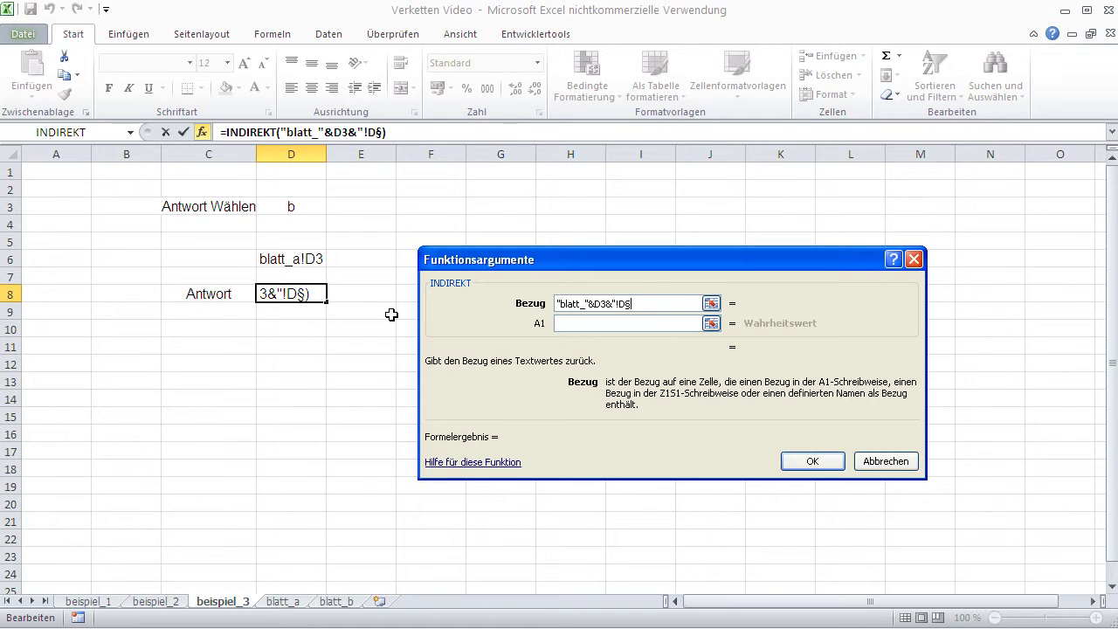
key("BackSpace")
type("3")
type("\"")
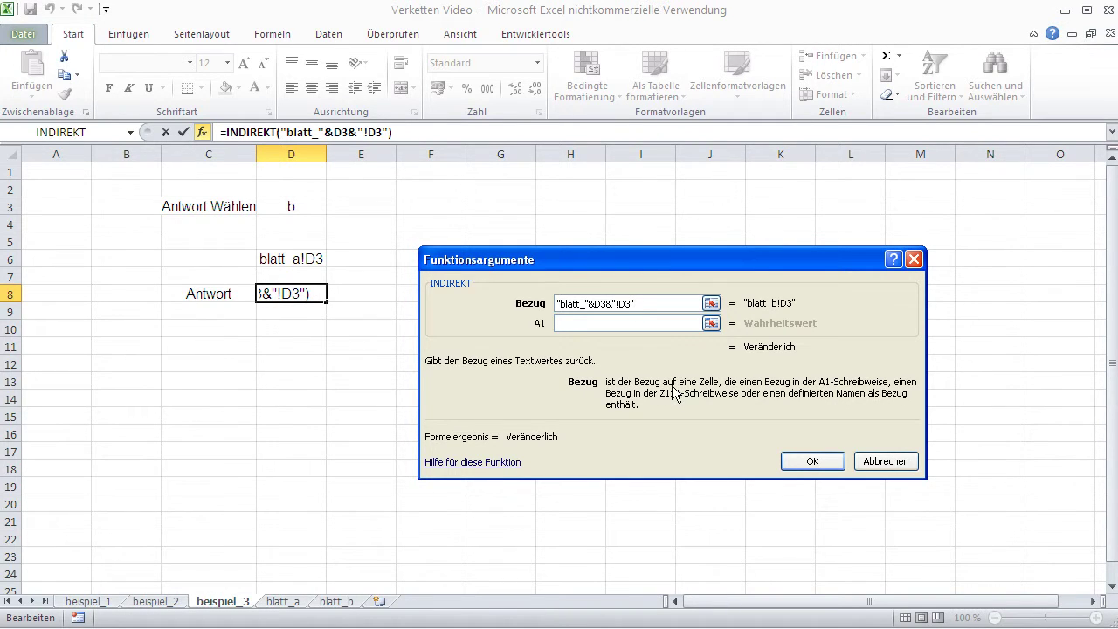
Step: Enter wahr as the A1 argument and confirm, so D8 shows Ohh Nein!!!
left_click(622, 324)
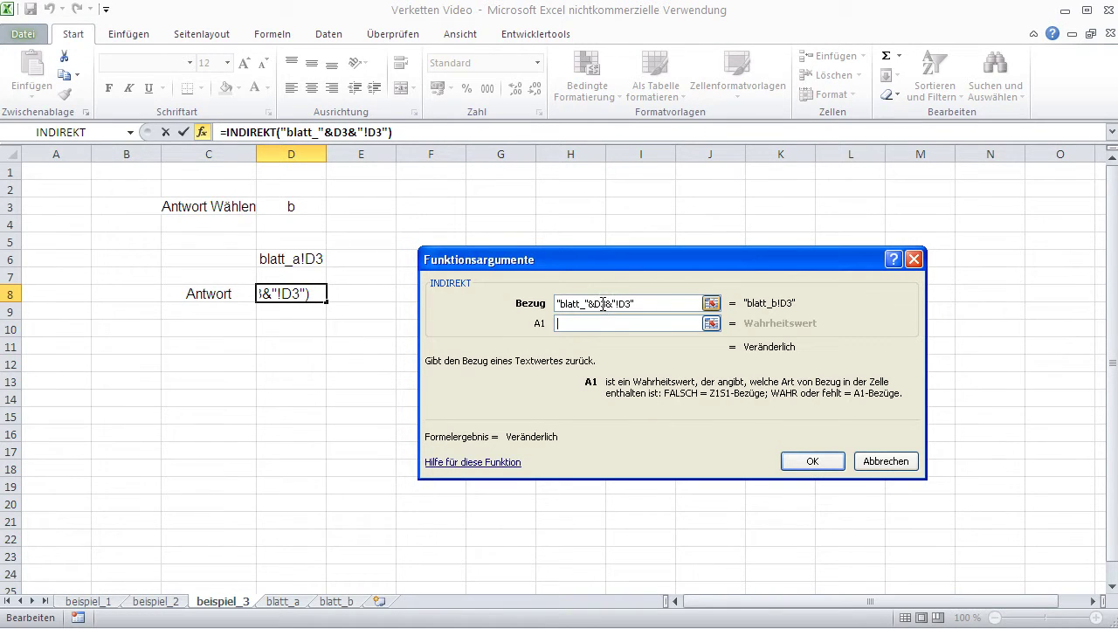
type("wahr")
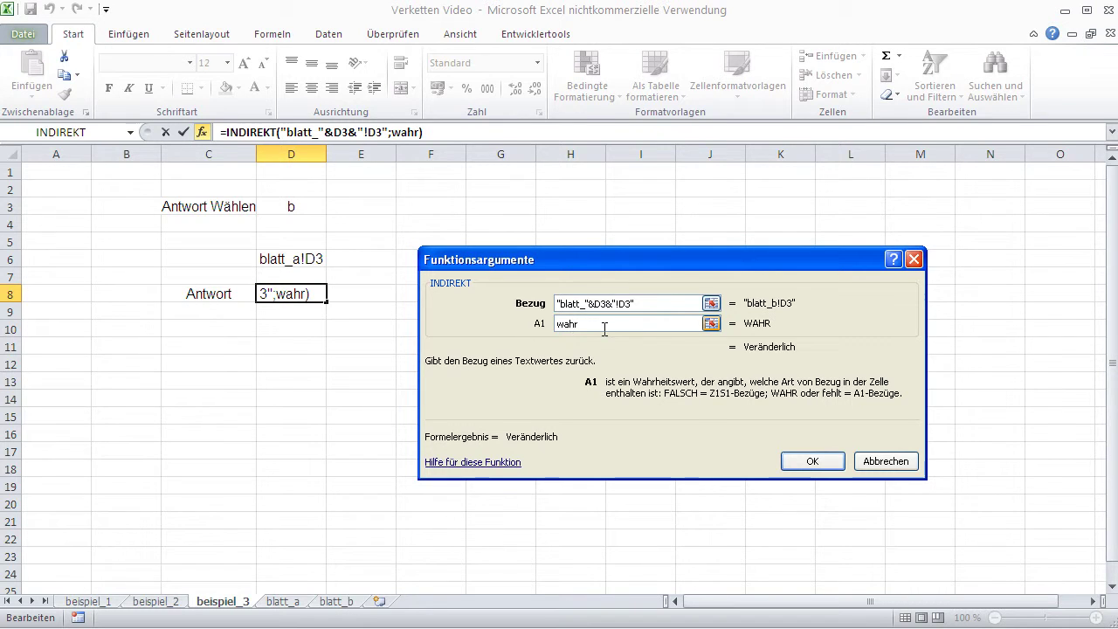
left_click(810, 463)
left_click(469, 430)
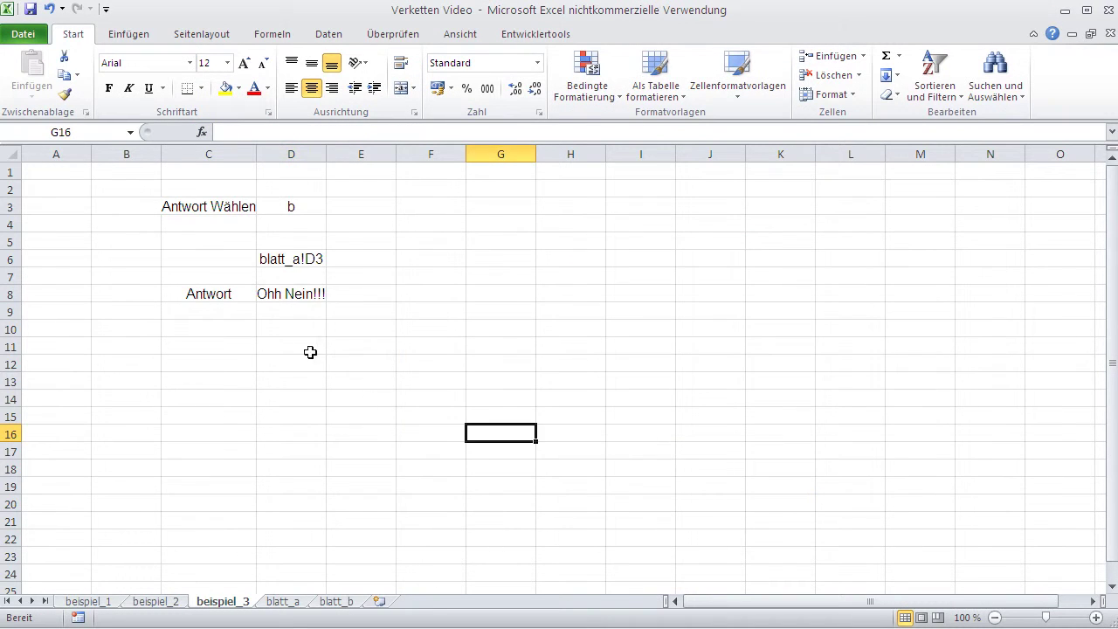
Step: Check the blatt_b and blatt_a answers, then set the D3 sheet choice to a
left_click(293, 212)
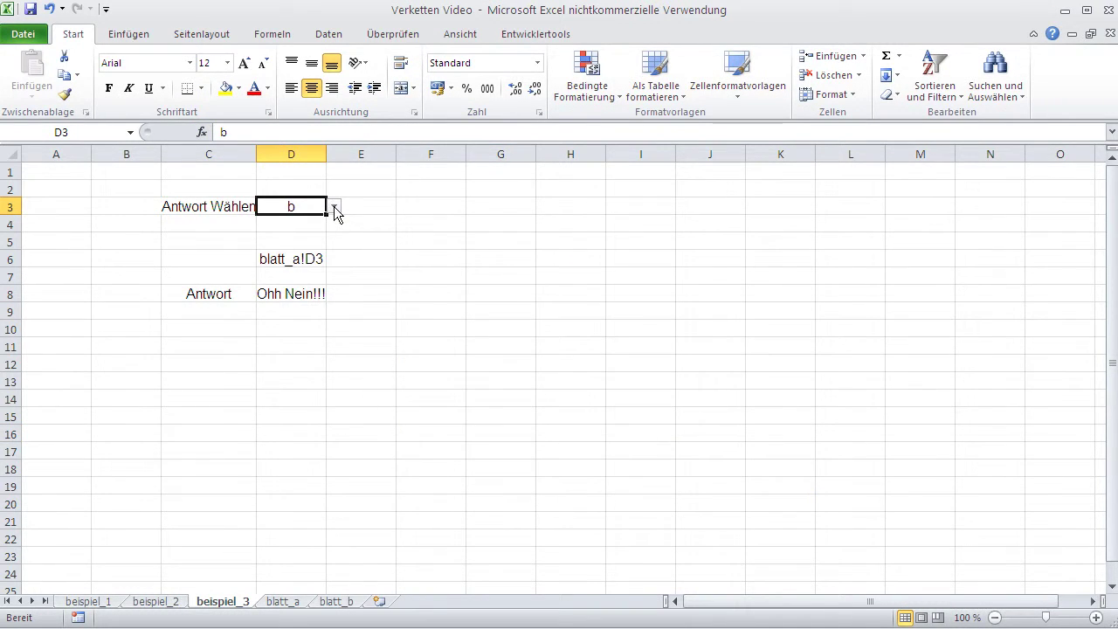
left_click(340, 604)
left_click(289, 603)
left_click(232, 603)
left_click(336, 208)
left_click(324, 221)
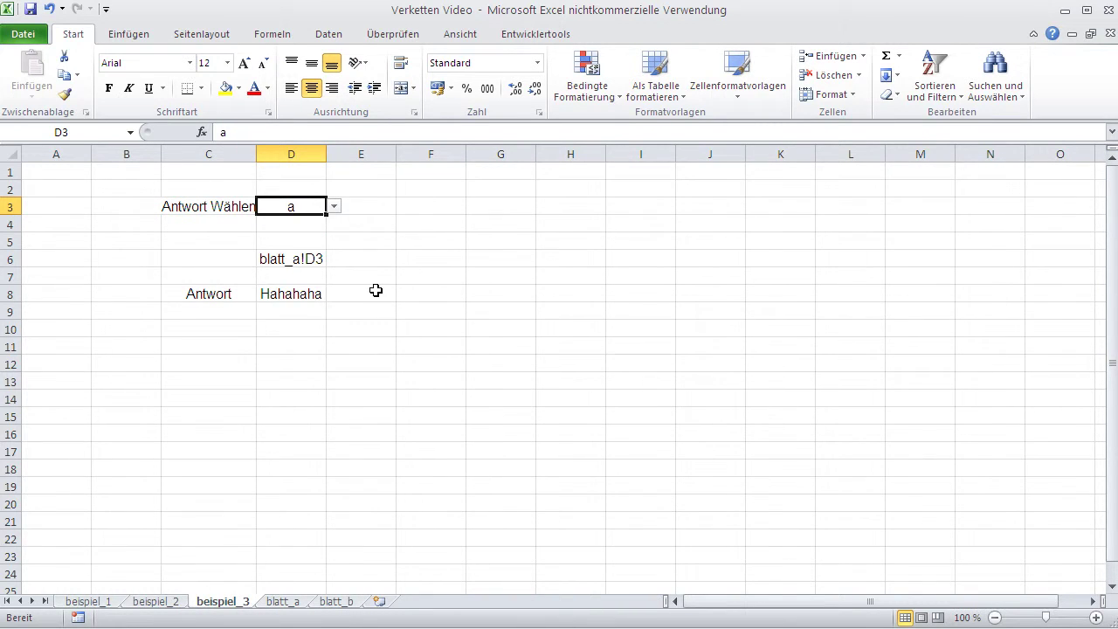
Step: Inspect the D6 reference text and D8's INDIREKT formula, now returning Hahahaha
left_click(308, 292)
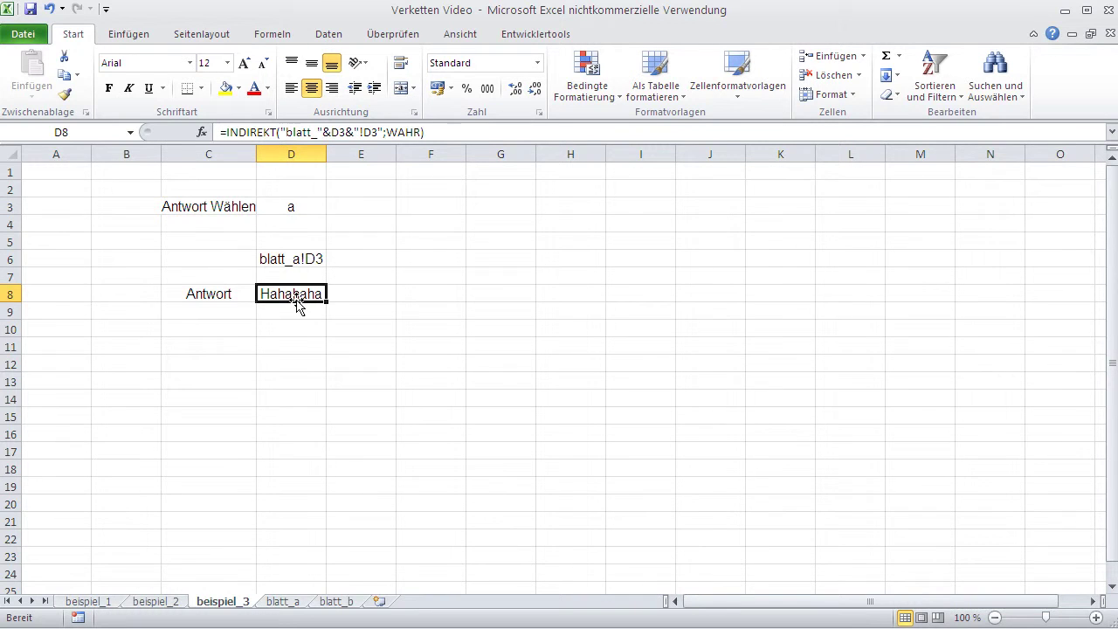
left_click(298, 260)
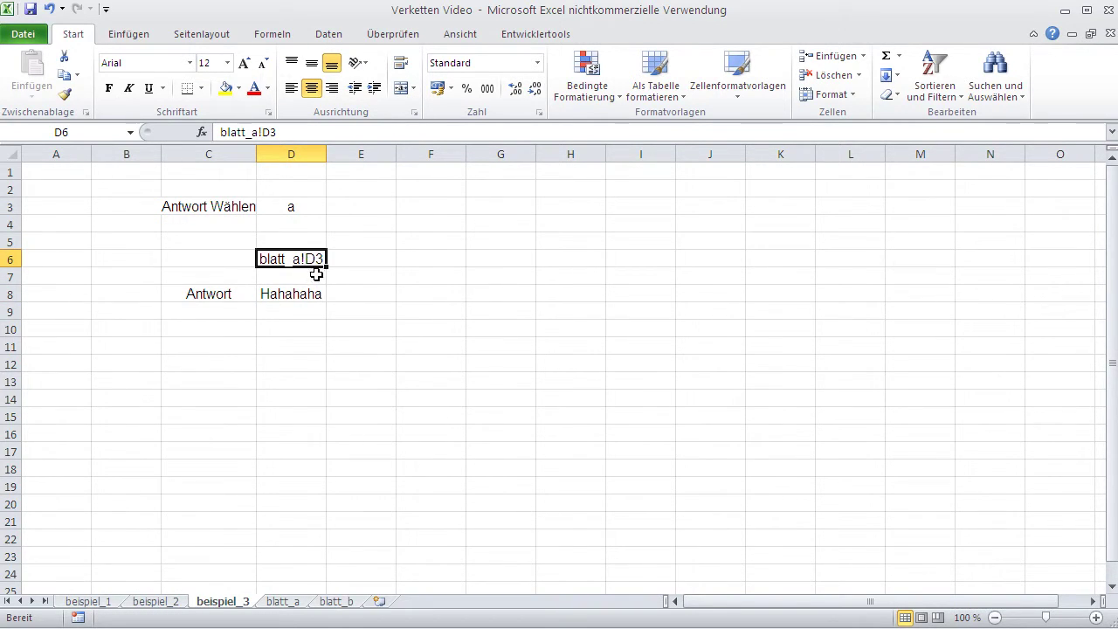
left_click(303, 295)
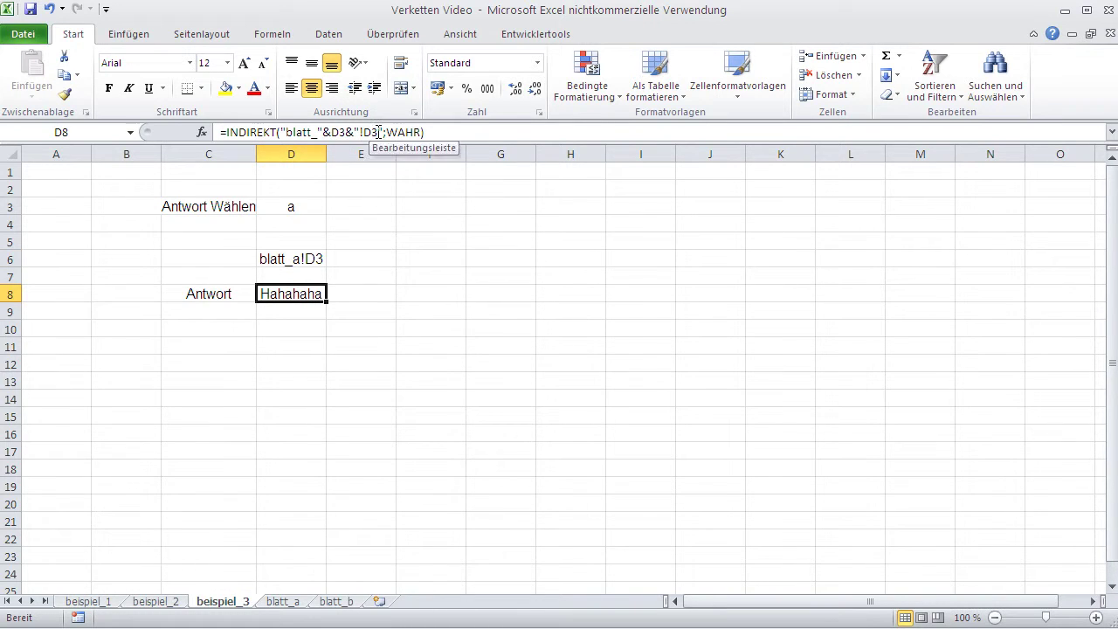
left_click_drag(380, 131, 282, 132)
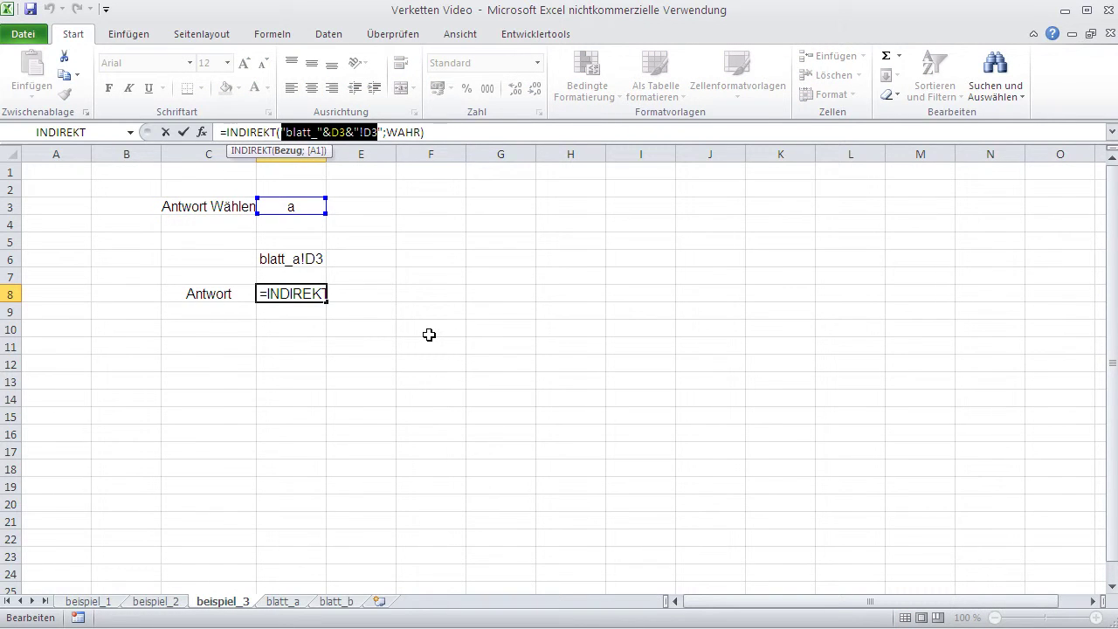
key("Return")
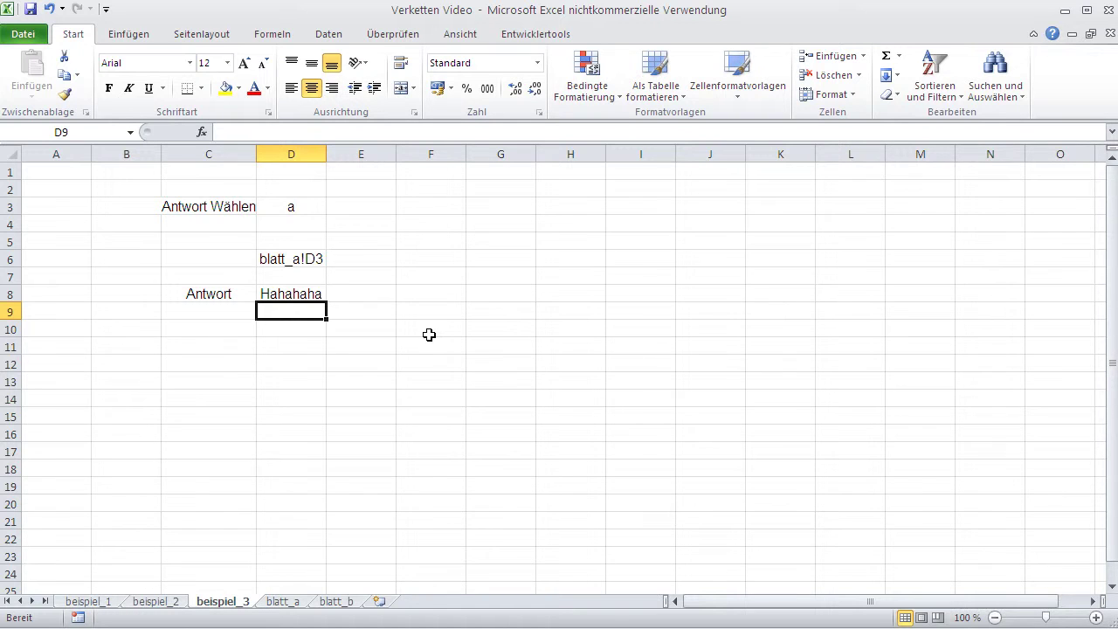
left_click(88, 603)
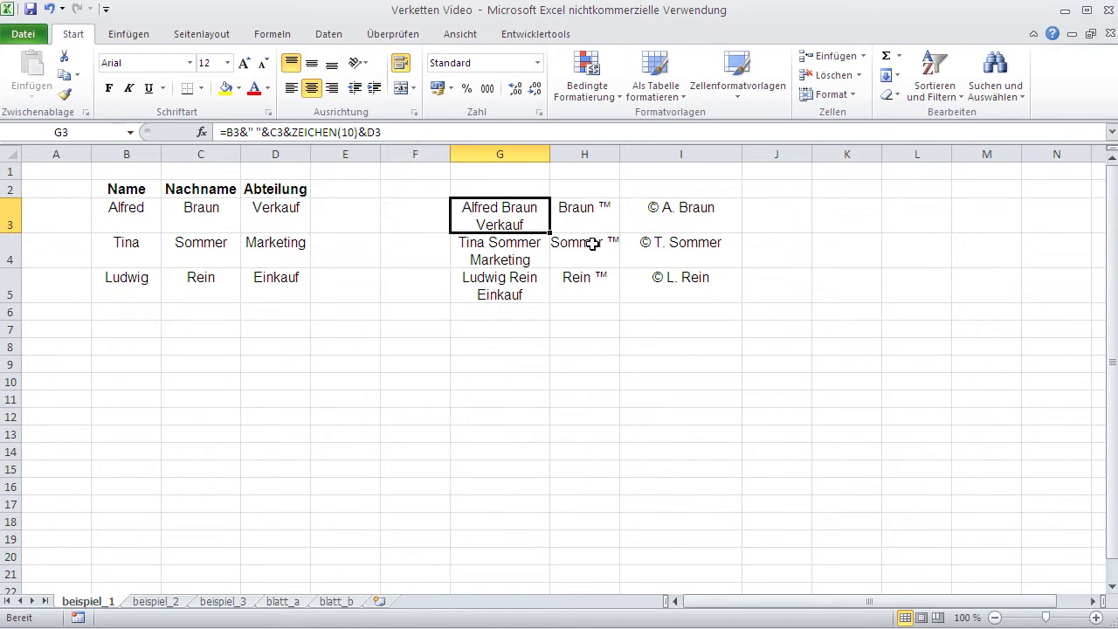
Step: Inspect the ™ formula in H3 and the © formula in I3, viewing then cancelling I3's arguments
left_click(582, 219)
left_click(684, 224)
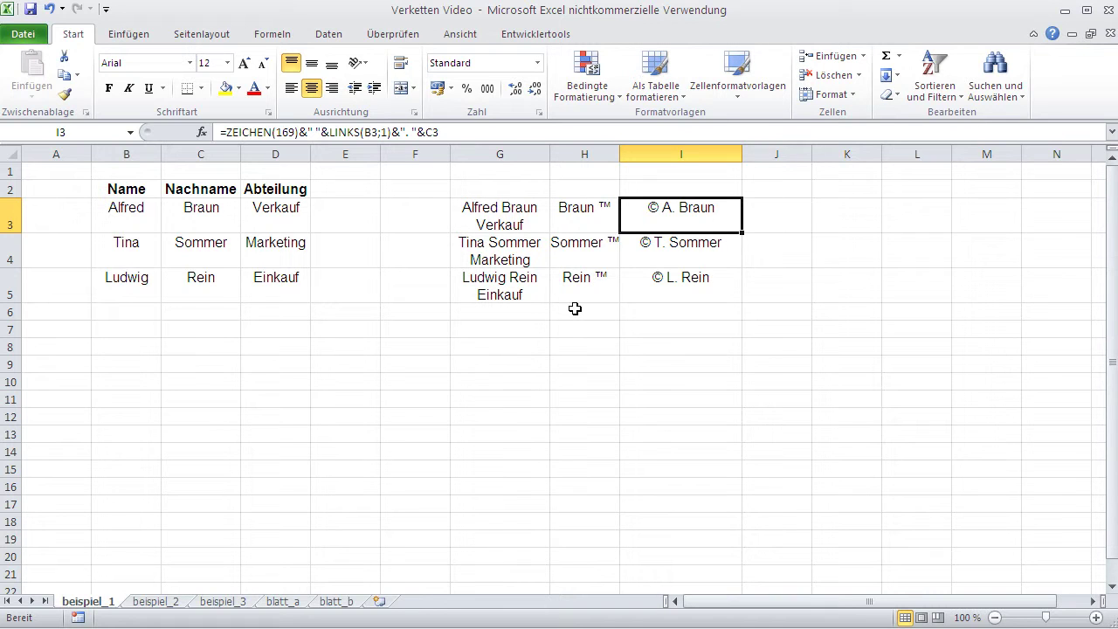
left_click(575, 308)
left_click(682, 215)
left_click(210, 136)
left_click(715, 390)
left_click(774, 226)
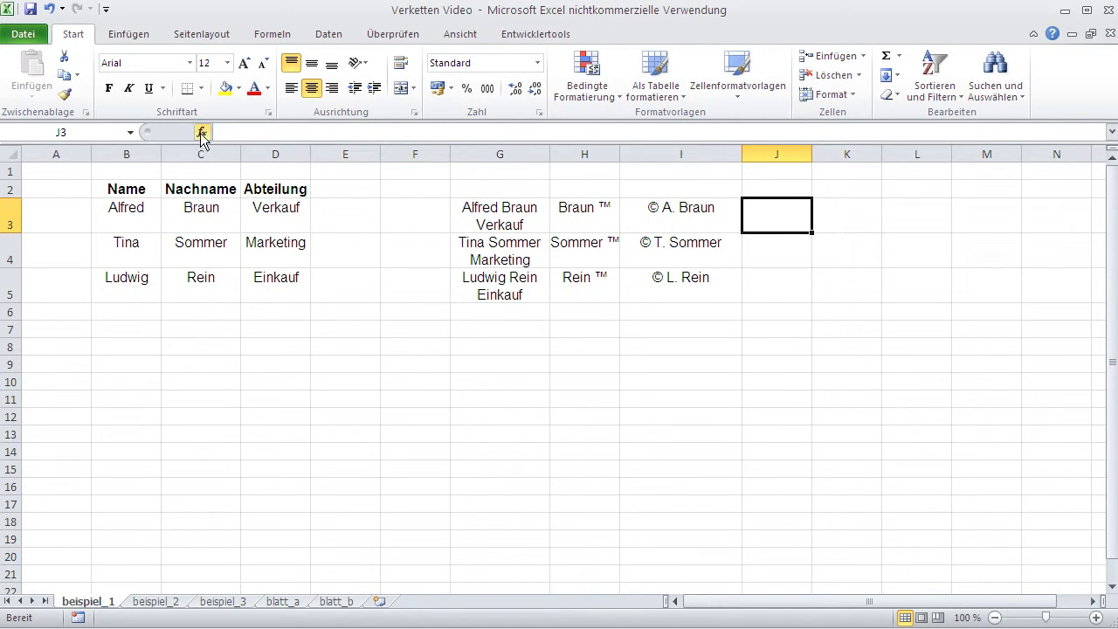
left_click(201, 132)
left_click(617, 292)
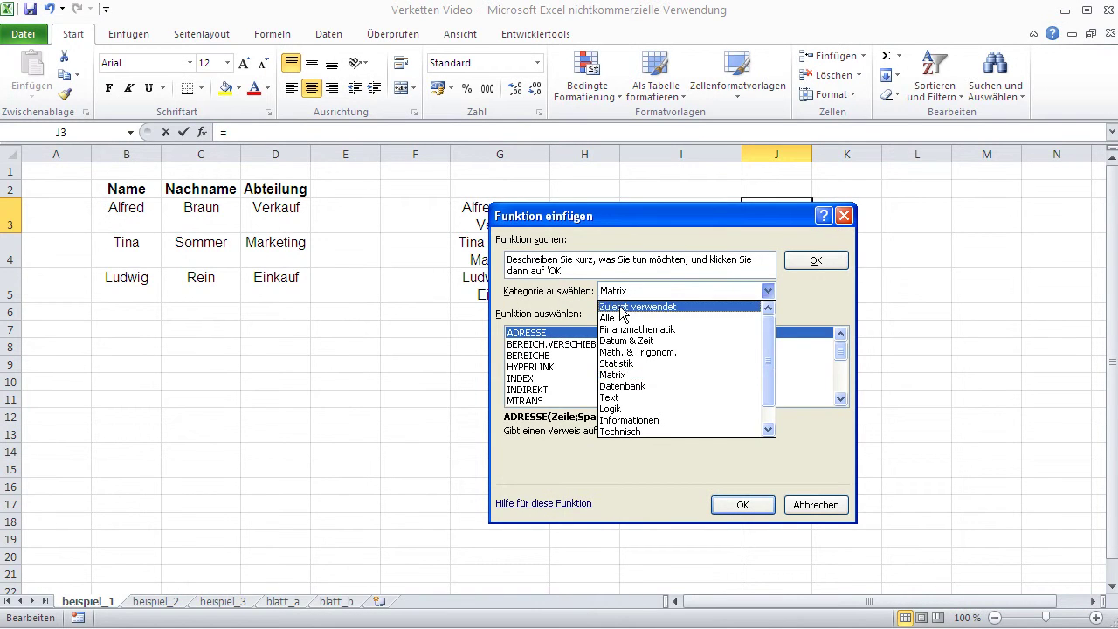
left_click(620, 307)
left_click(541, 355)
left_click(757, 500)
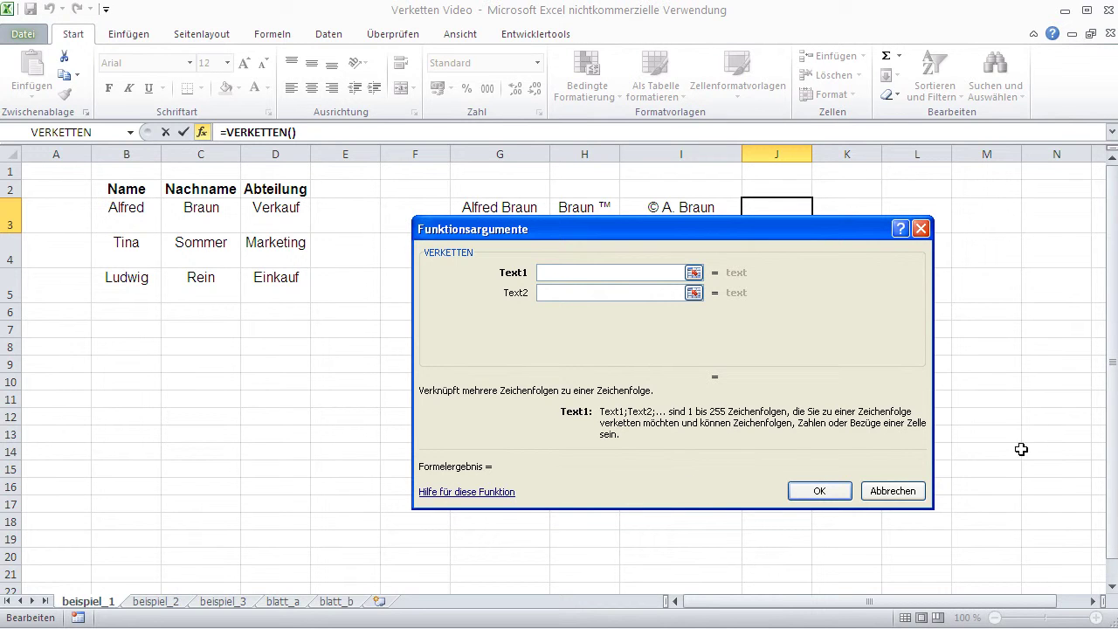
left_click(903, 490)
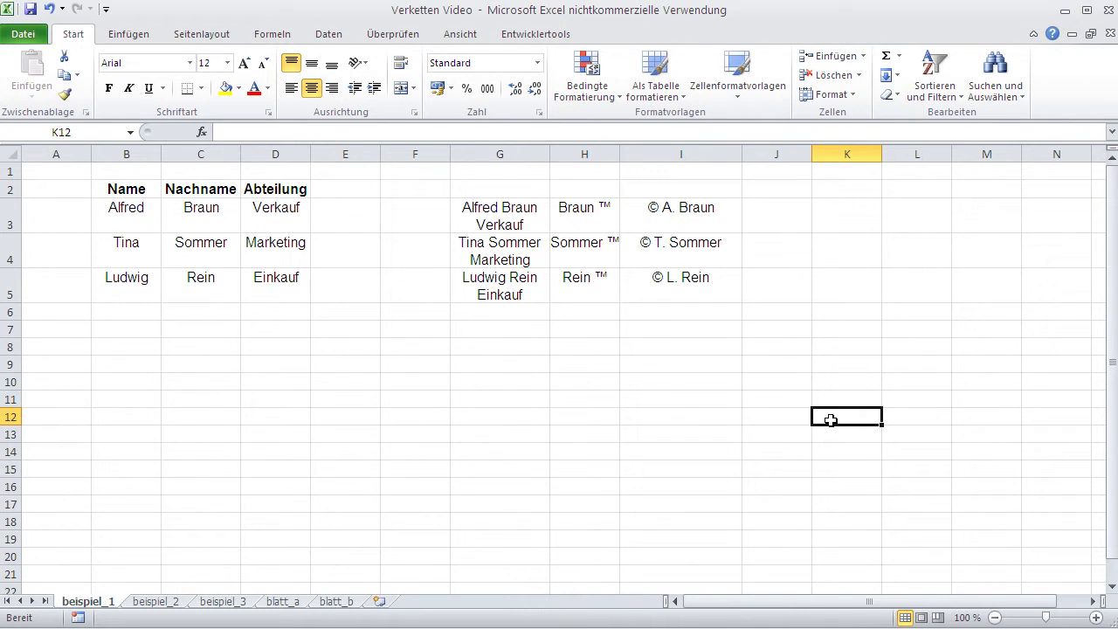
left_click(707, 216)
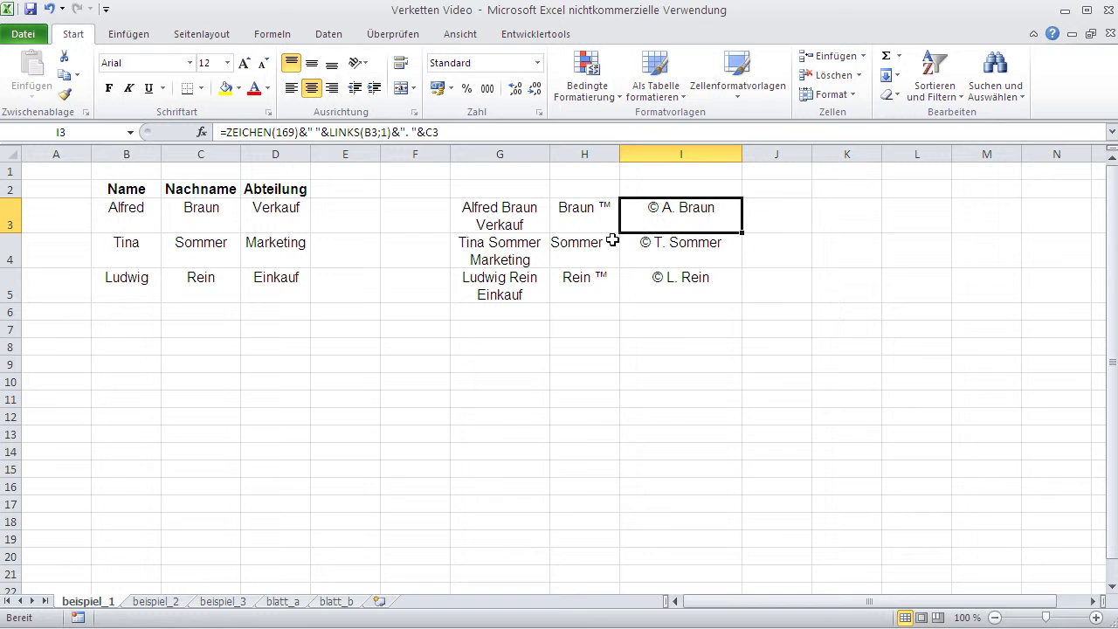
double_click(304, 133)
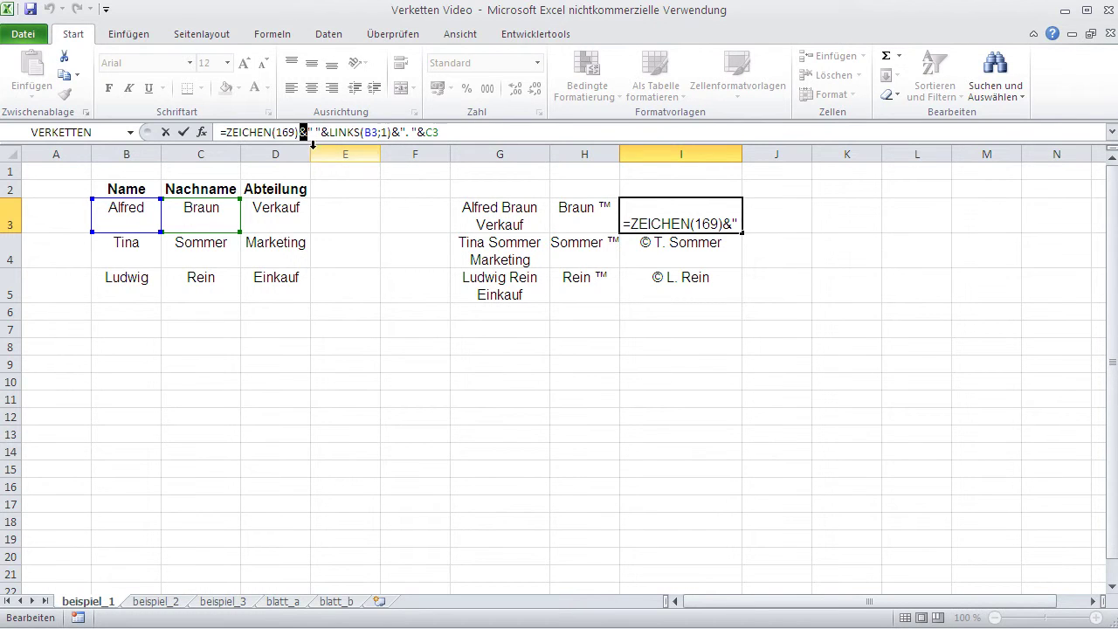
key("Escape")
left_click(478, 215)
left_click(582, 212)
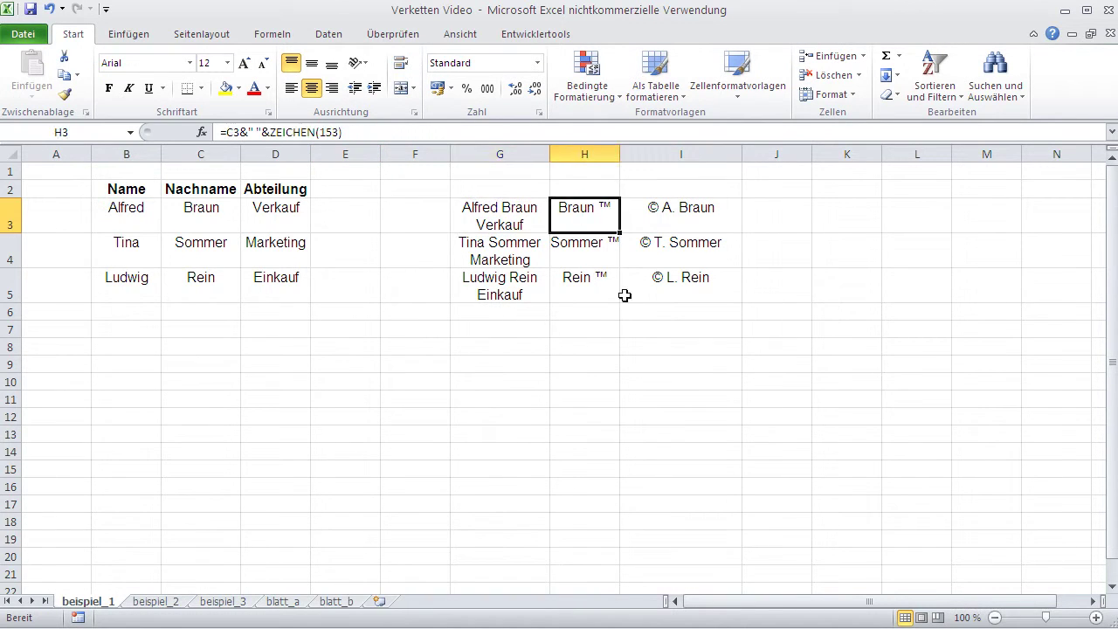
left_click(166, 603)
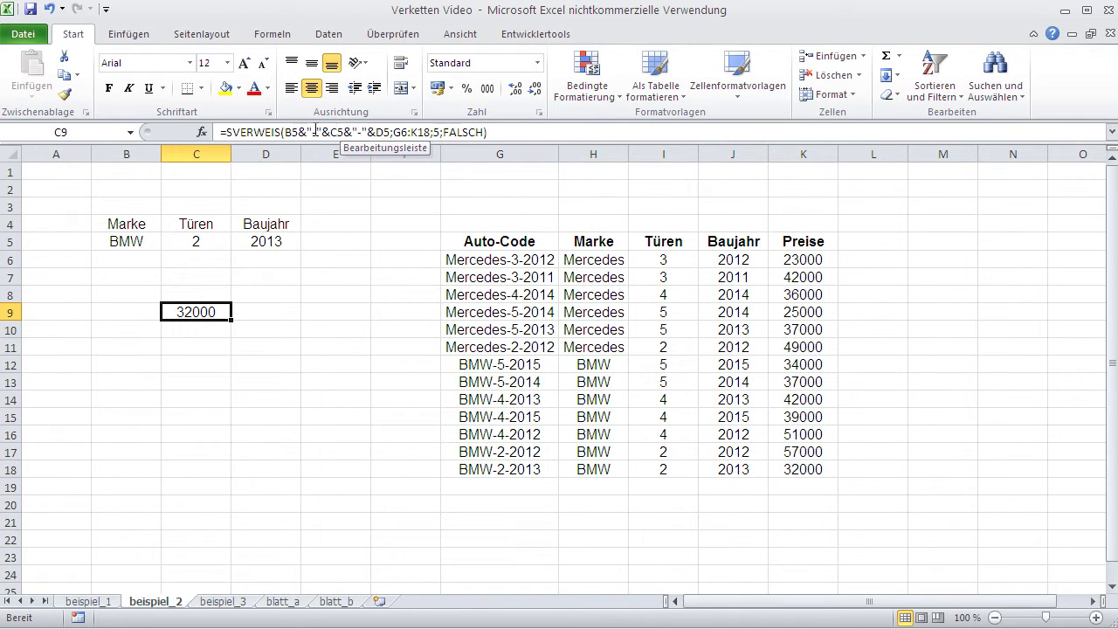
Step: Leave the SVERWEIS price result and go to beispiel_3, selecting D8 showing Hahahaha
left_click(281, 425)
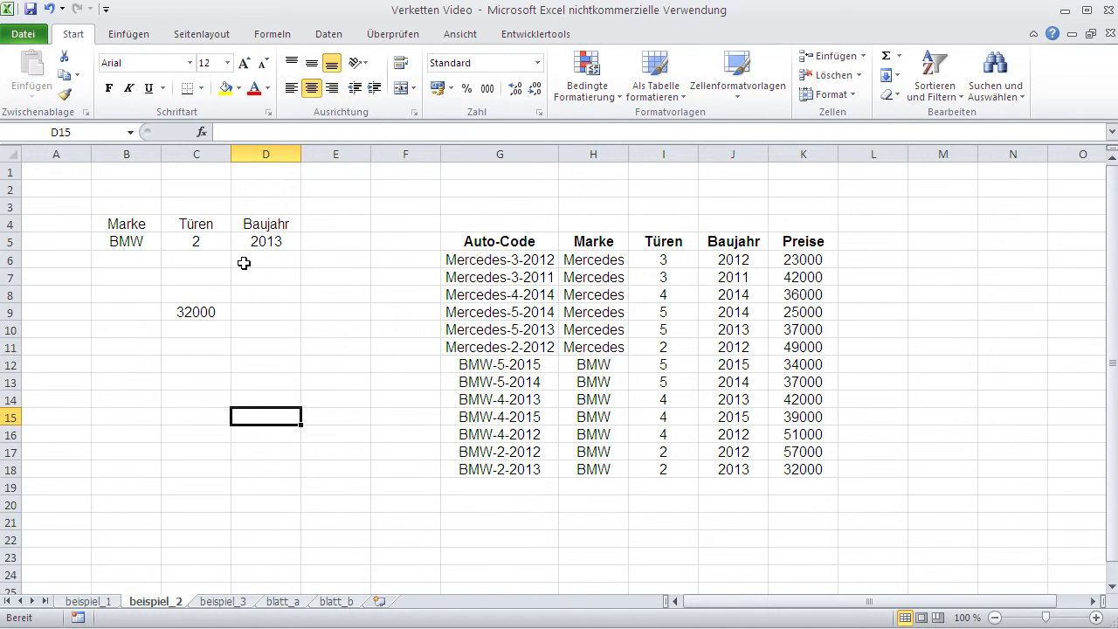
left_click(233, 603)
left_click(273, 295)
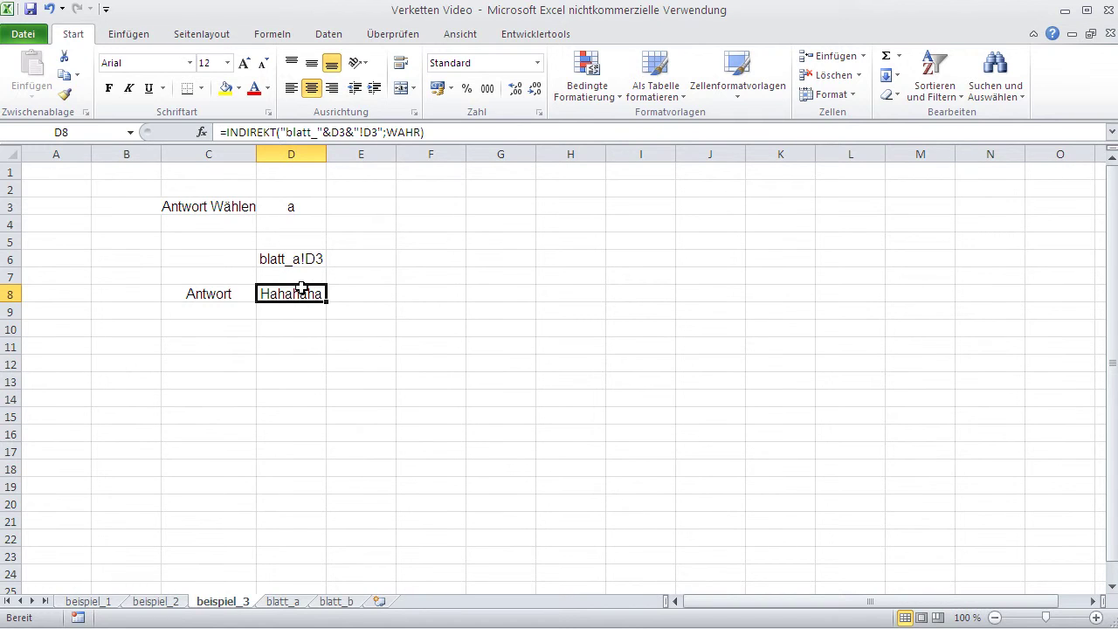